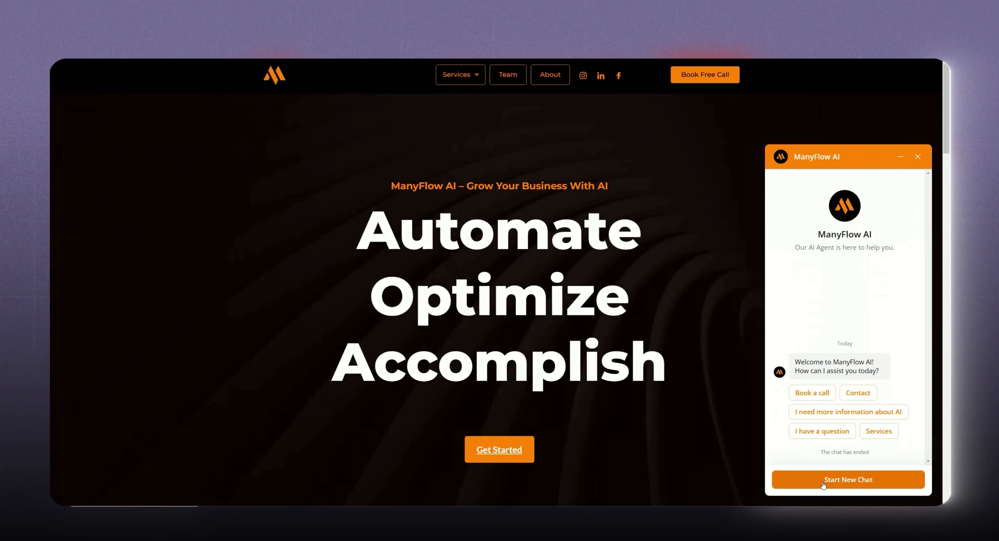
Start a new chat with the ManyFlow AI website assistant and open the discovery call booking page
click(823, 484)
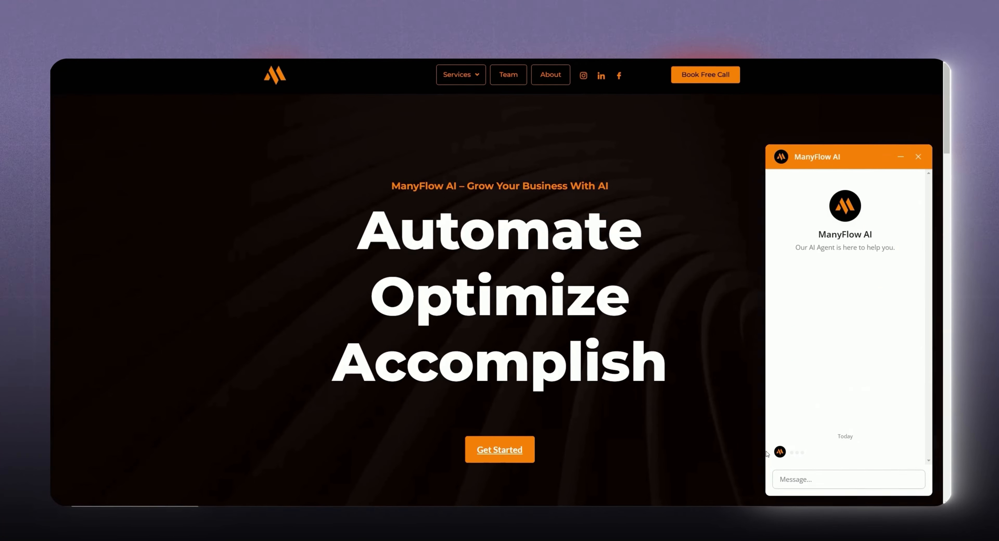
click(517, 451)
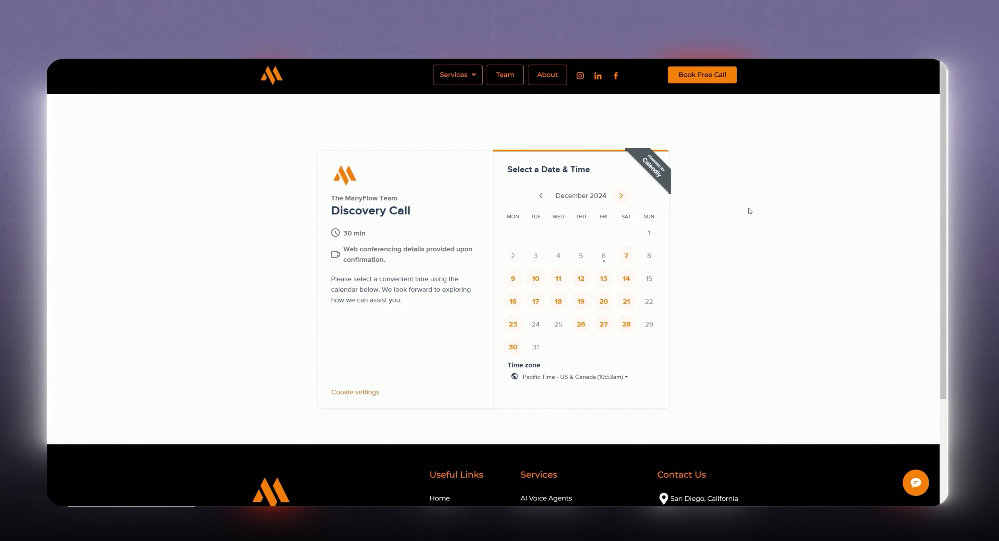
scroll(749, 212, down, 4)
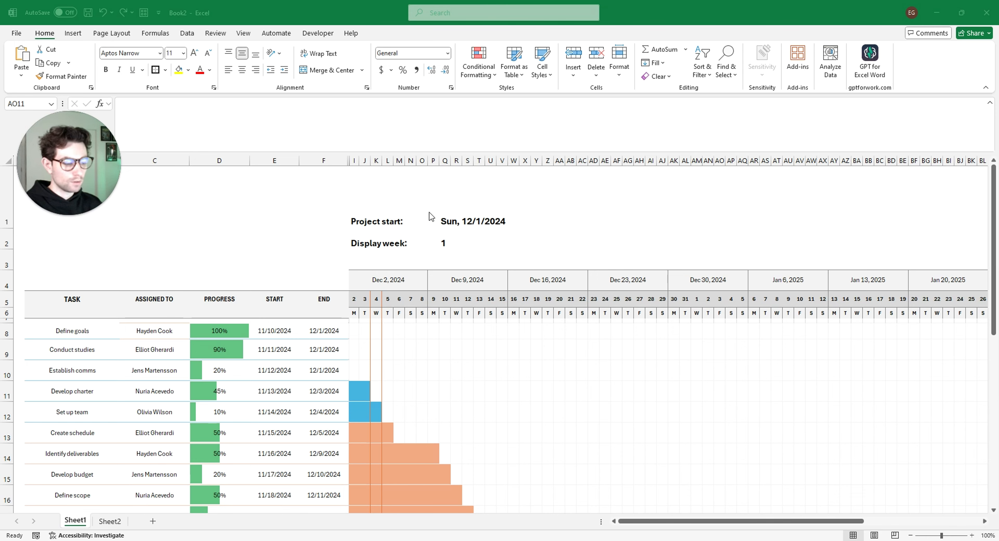
Examine the Gantt chart workbook's task table, progress values, end dates and coloured timeline bars
scroll(427, 294, down, 3)
scroll(426, 297, up, 2)
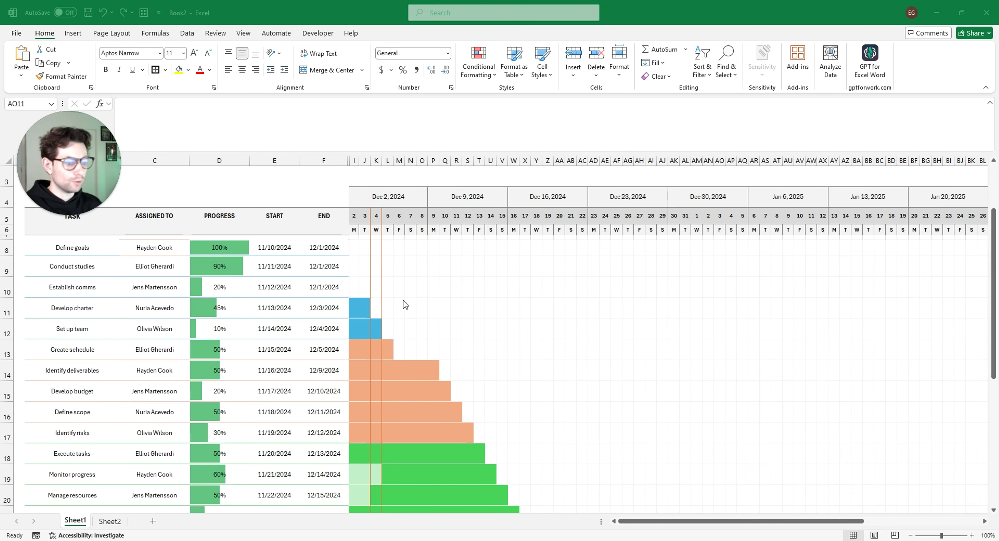
click(113, 248)
drag(131, 250, 328, 465)
scroll(321, 434, up, 4)
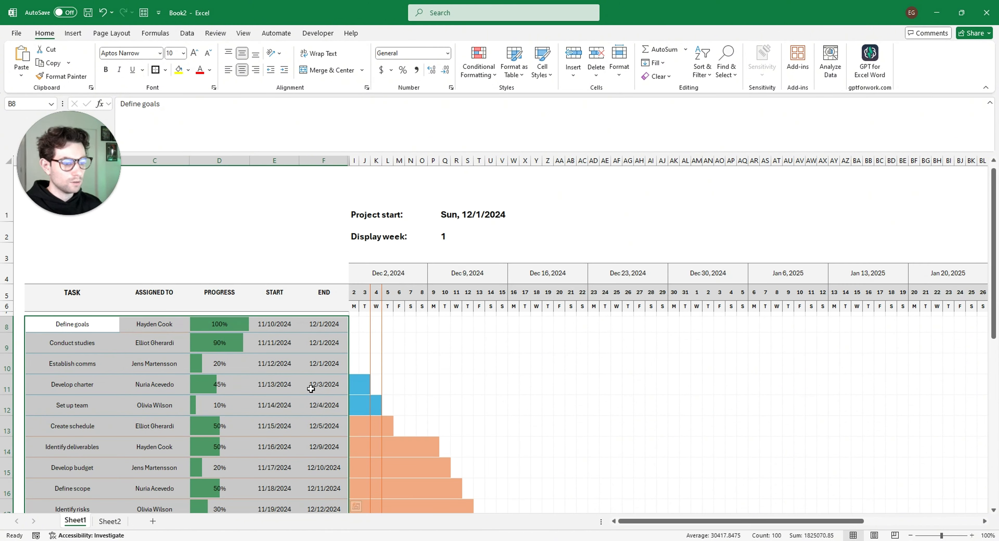
click(219, 362)
click(220, 328)
click(217, 345)
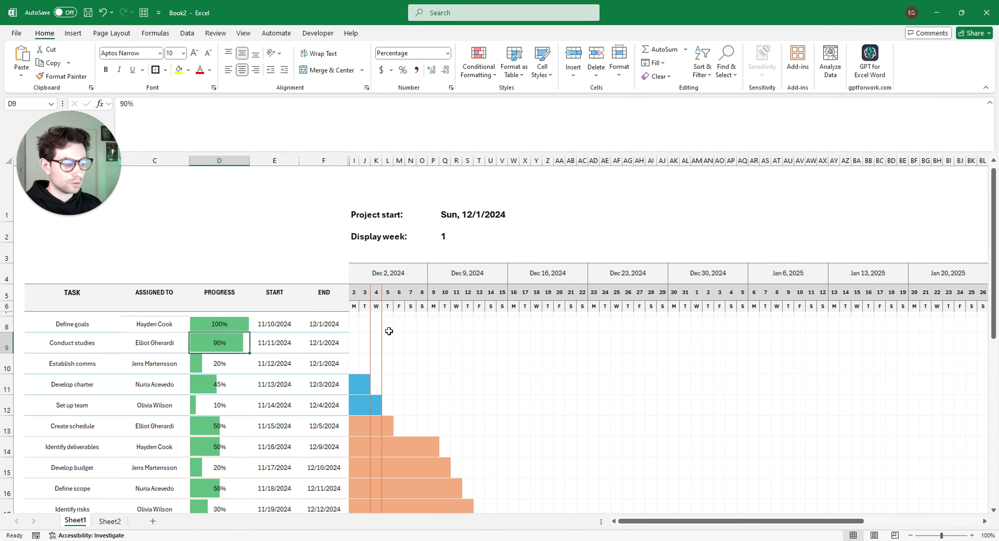
scroll(388, 334, down, 5)
scroll(533, 365, up, 5)
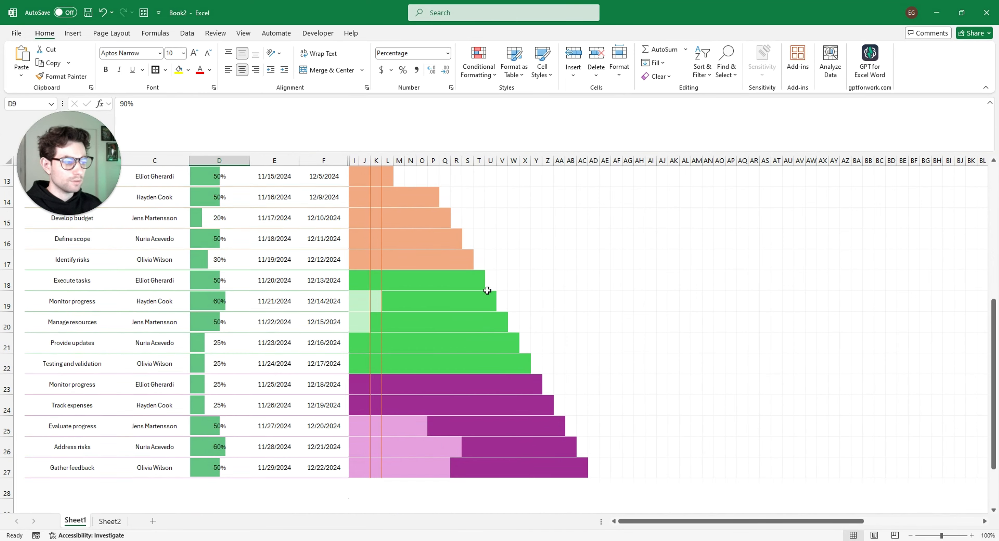
scroll(385, 362, down, 2)
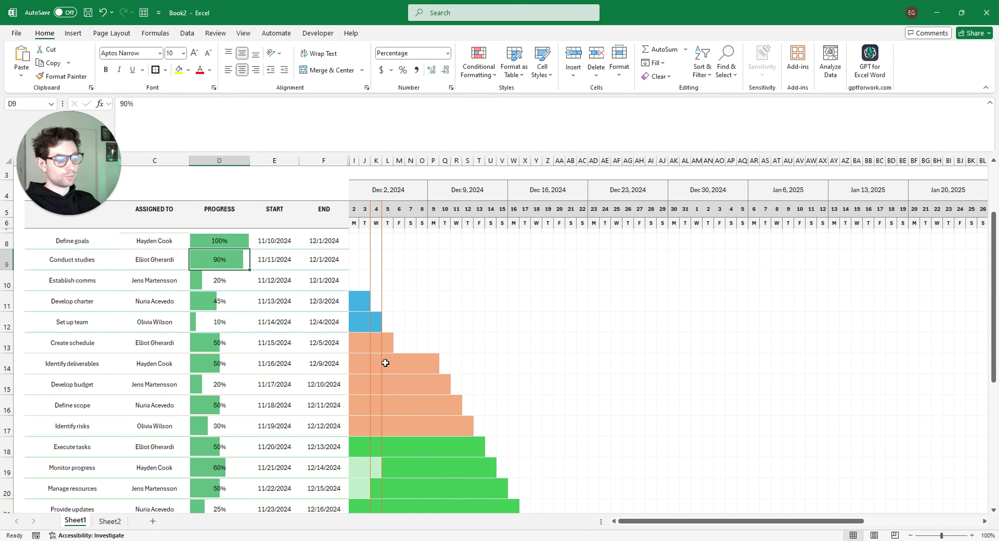
click(321, 241)
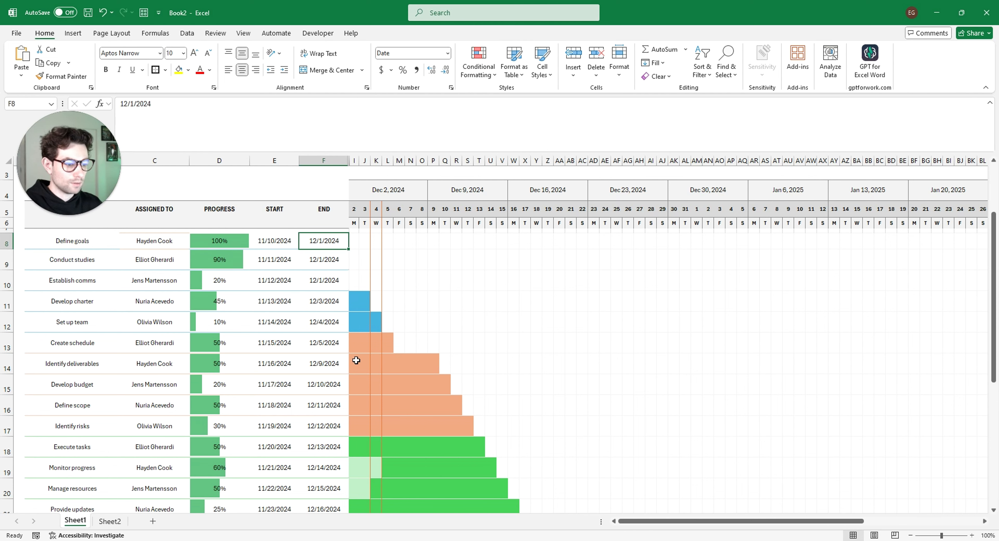
Try an end date of 12/9/2024 for the Develop charter task and undo the change
click(229, 306)
click(334, 303)
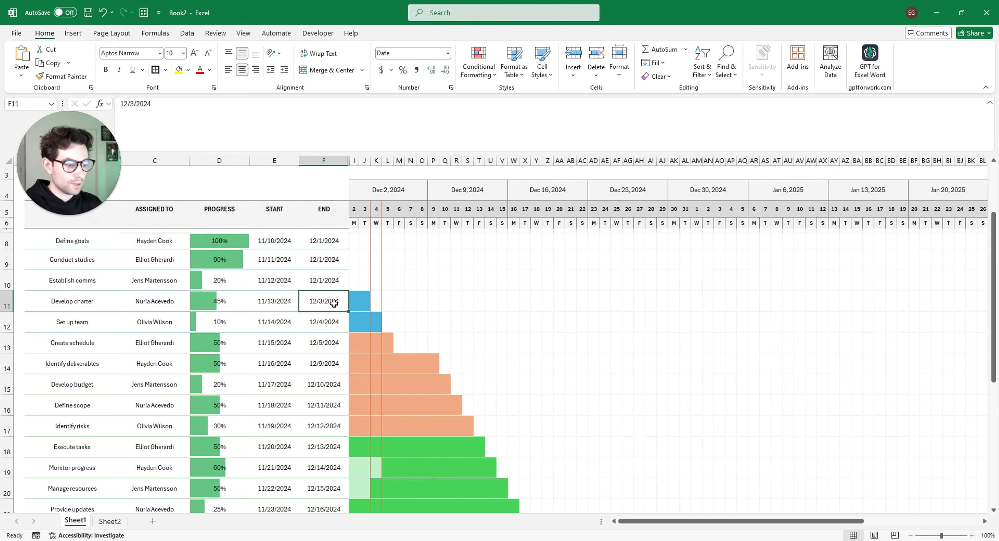
click(137, 109)
key(BackSpace)
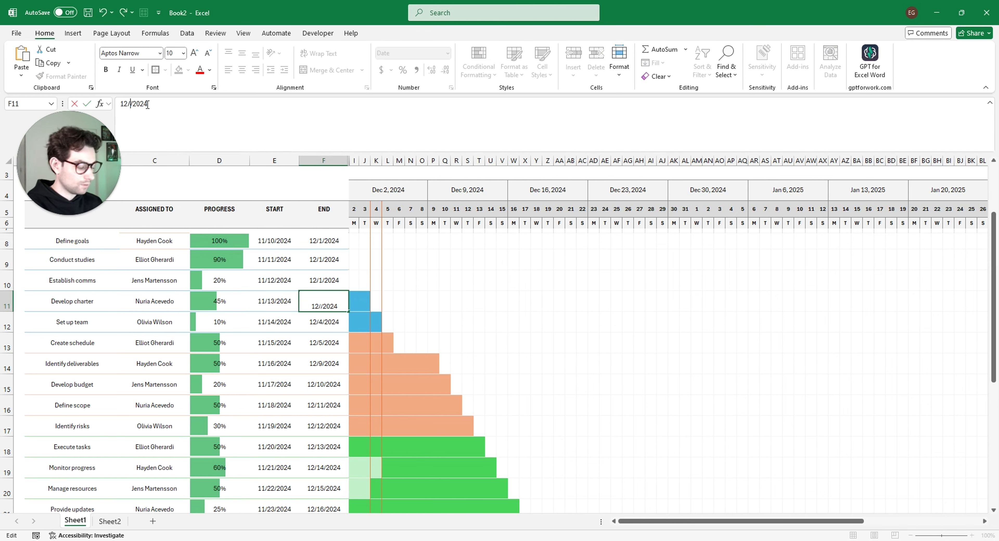
text(9)
key(Return)
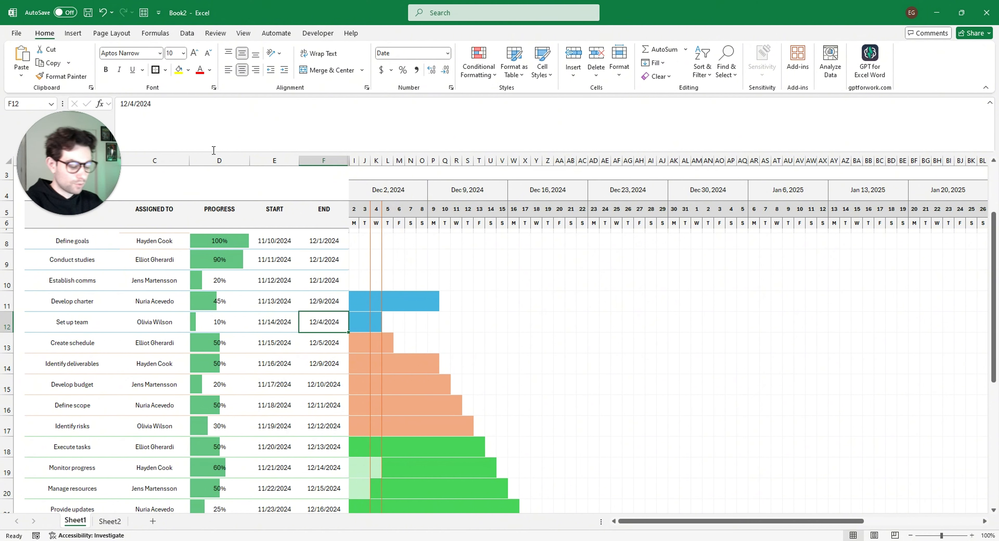
key(ctrl+z)
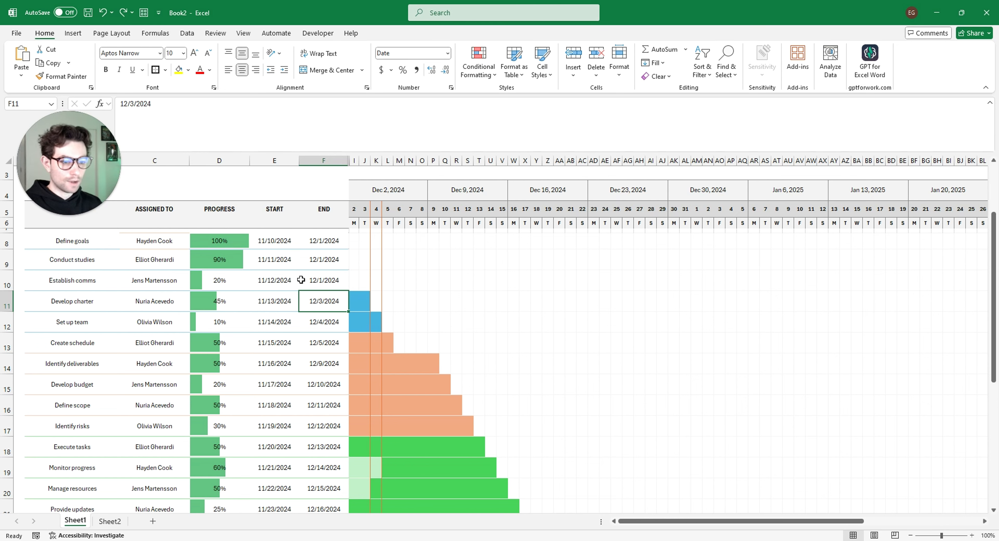
Review the assigned person, progress, start and end columns of the task table, including the Establish comms row
scroll(271, 292, up, 2)
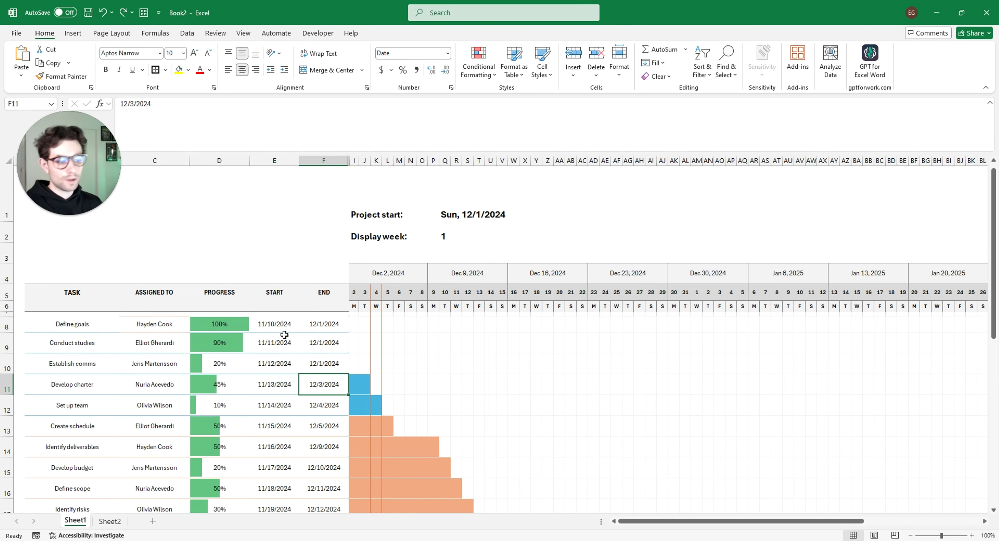
scroll(284, 334, down, 2)
drag(161, 250, 161, 405)
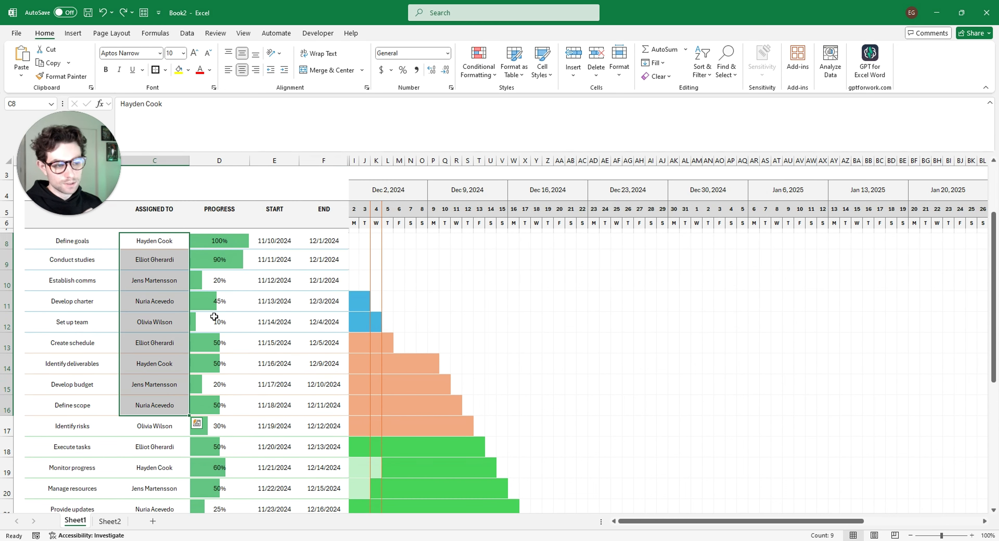
drag(227, 242, 233, 363)
drag(282, 242, 273, 368)
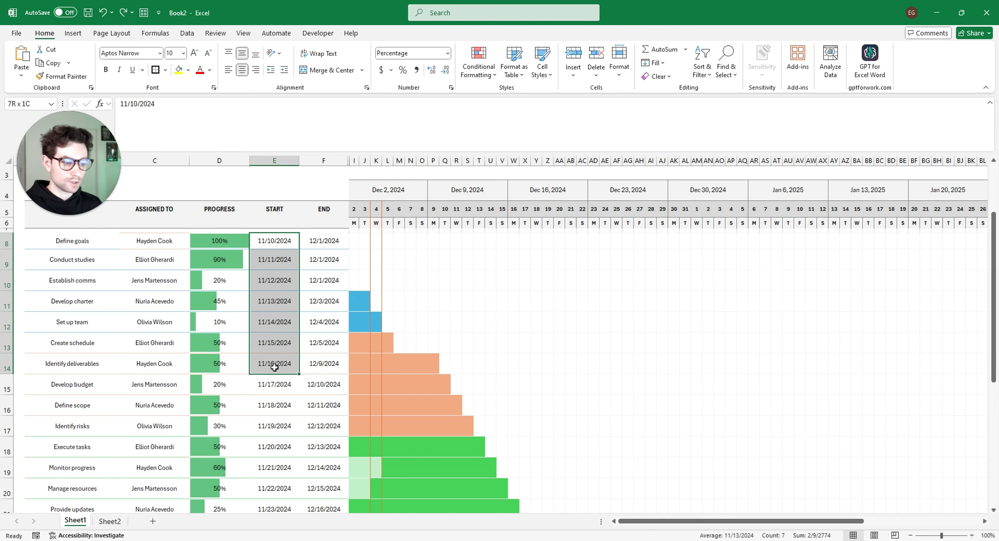
drag(316, 250, 328, 368)
click(329, 301)
scroll(321, 332, up, 2)
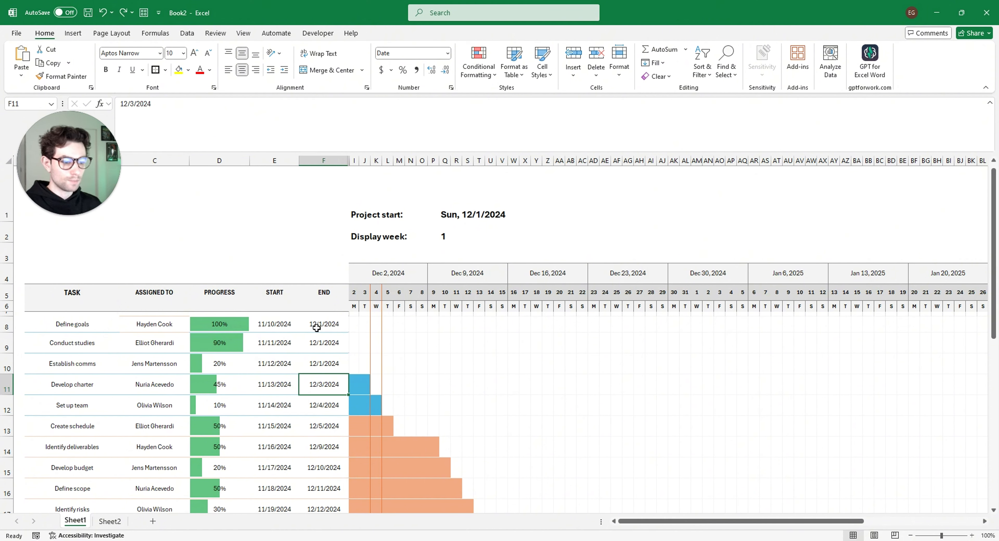
scroll(302, 337, down, 2)
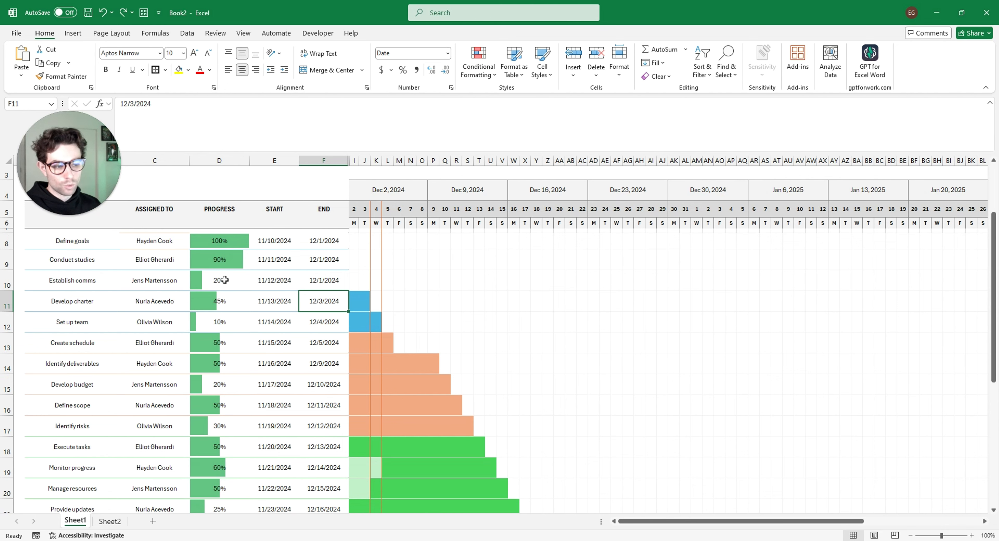
click(225, 279)
click(322, 283)
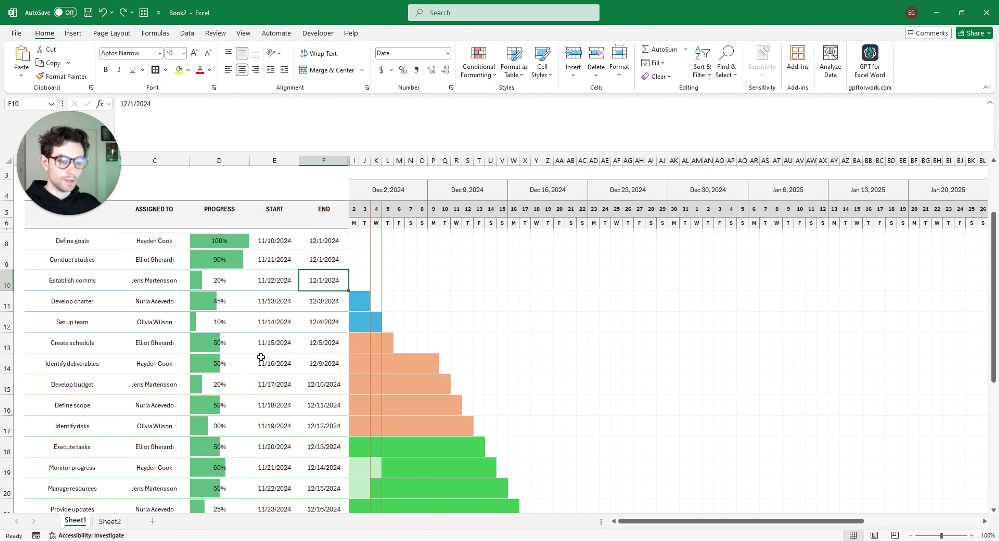
scroll(271, 333, up, 2)
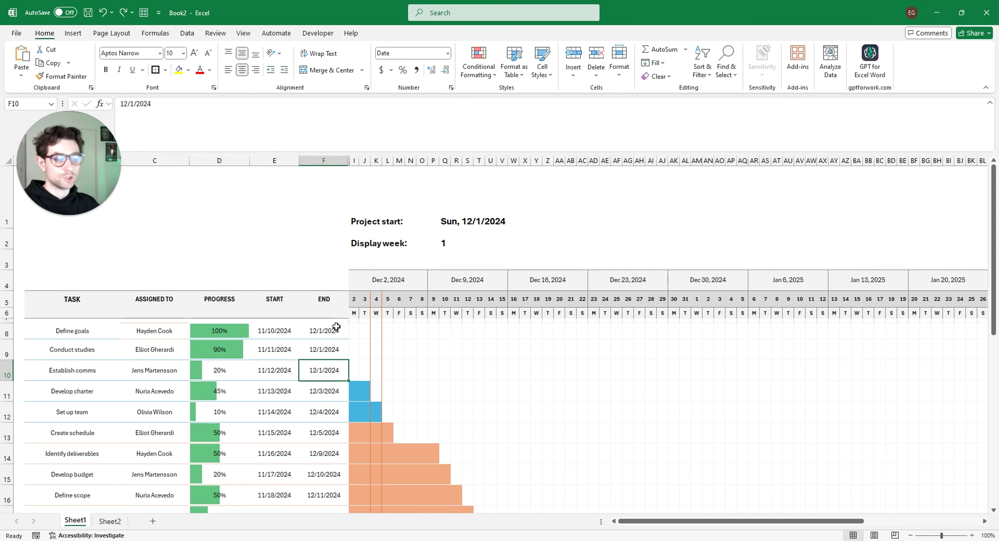
Create a new conditional formatting rule for the end dates in F8:F27 that uses a formula to determine the cells
scroll(326, 230, down, 1)
drag(324, 224, 316, 488)
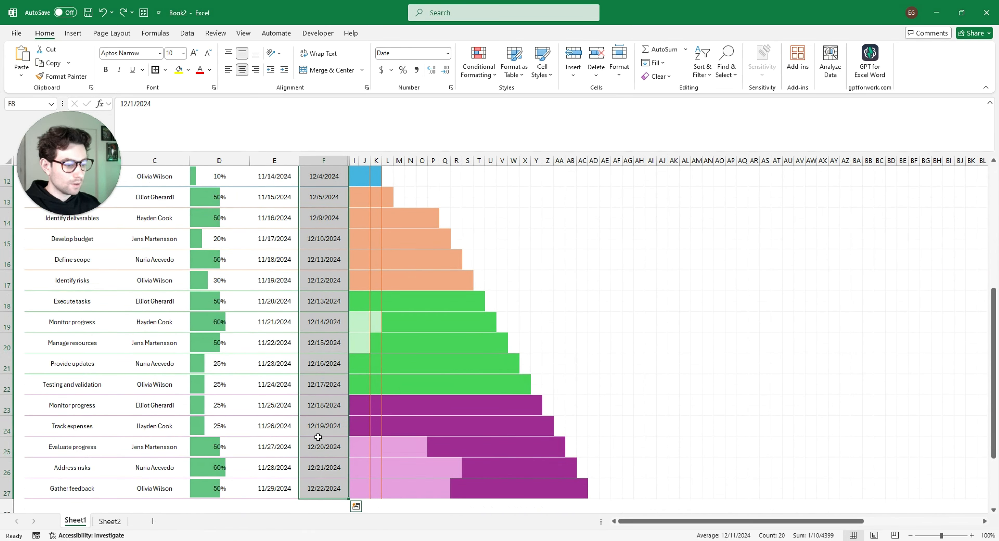
scroll(317, 437, up, 4)
scroll(333, 294, down, 4)
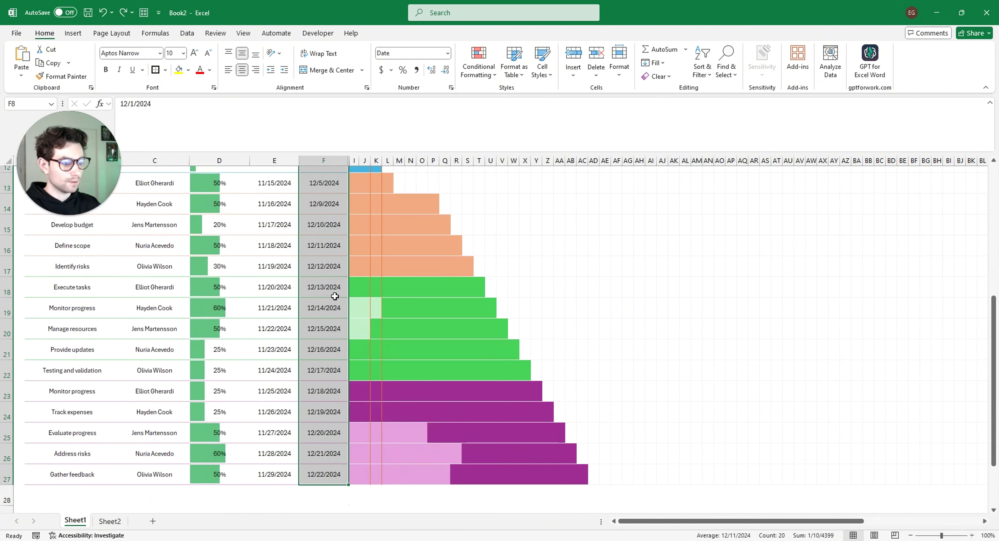
scroll(339, 289, up, 3)
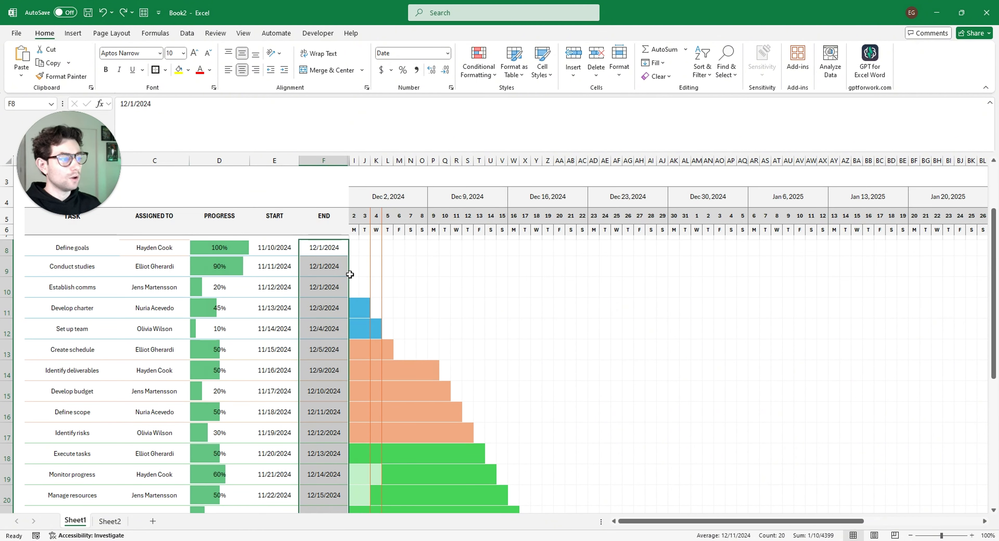
click(479, 67)
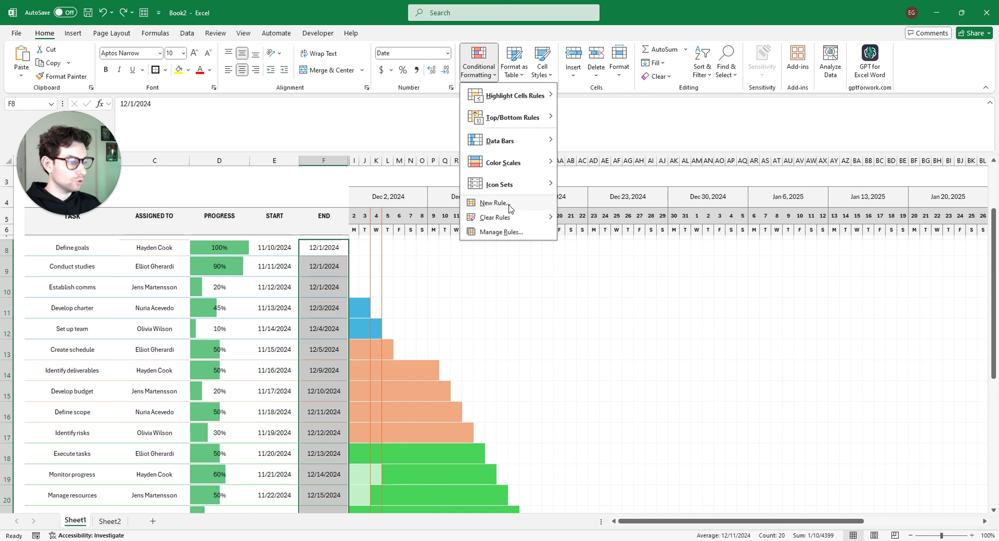
click(500, 203)
click(645, 151)
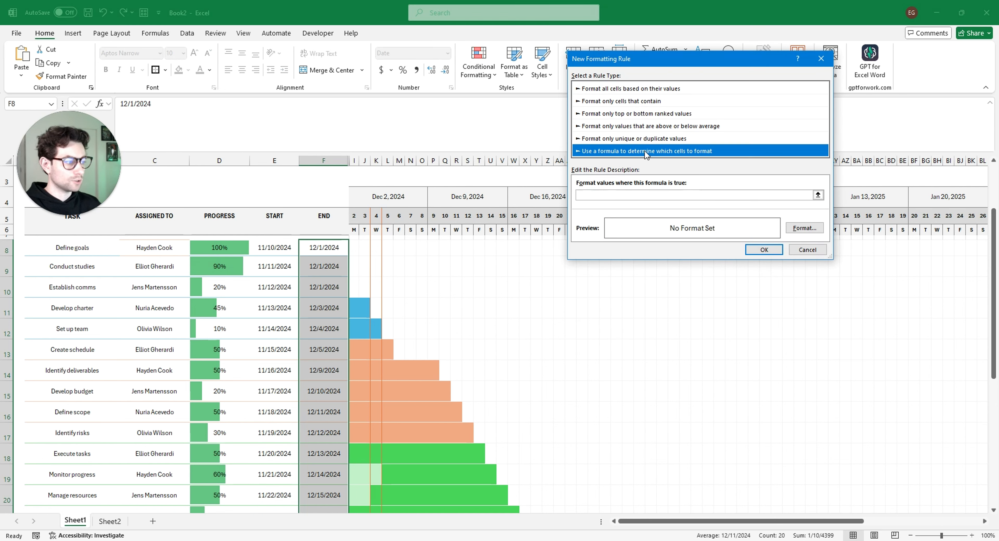
Enter =AND($D8<1,$F8=TODAY()-1) as the formatting rule's formula
click(624, 193)
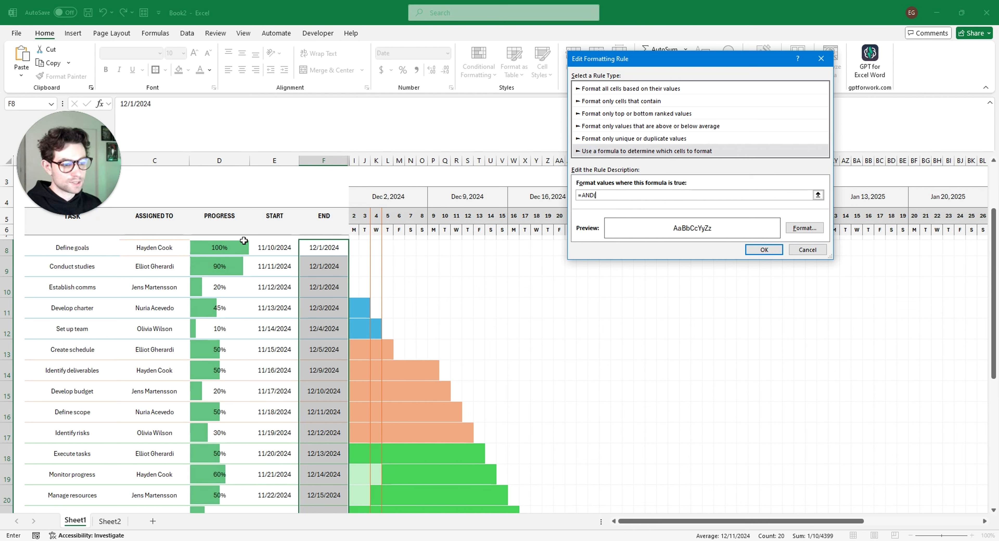
click(221, 252)
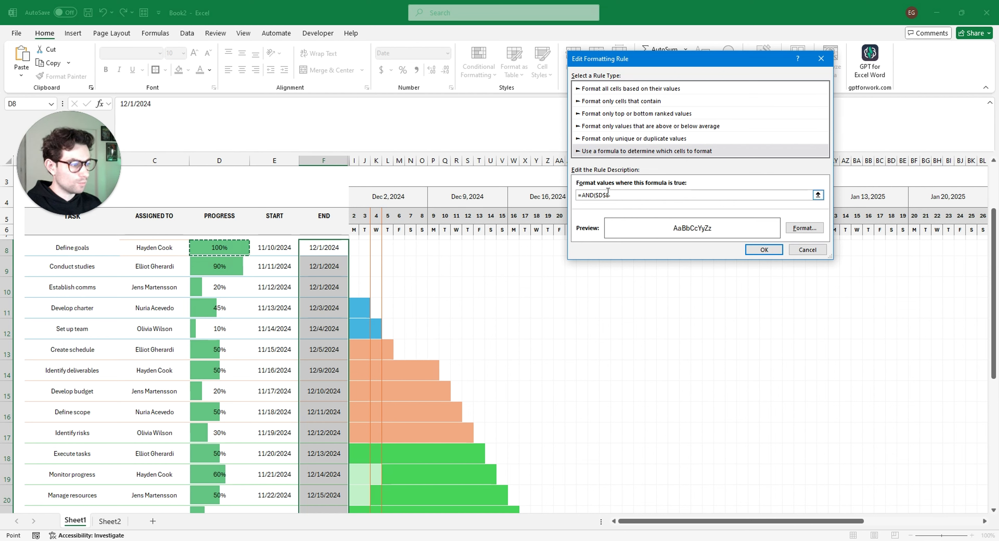
key(BackSpace)
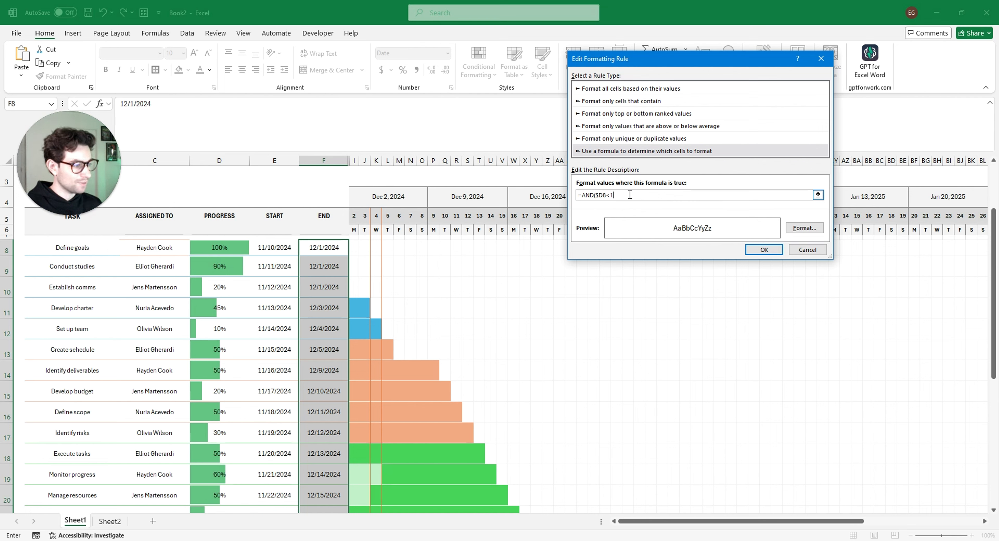
click(329, 248)
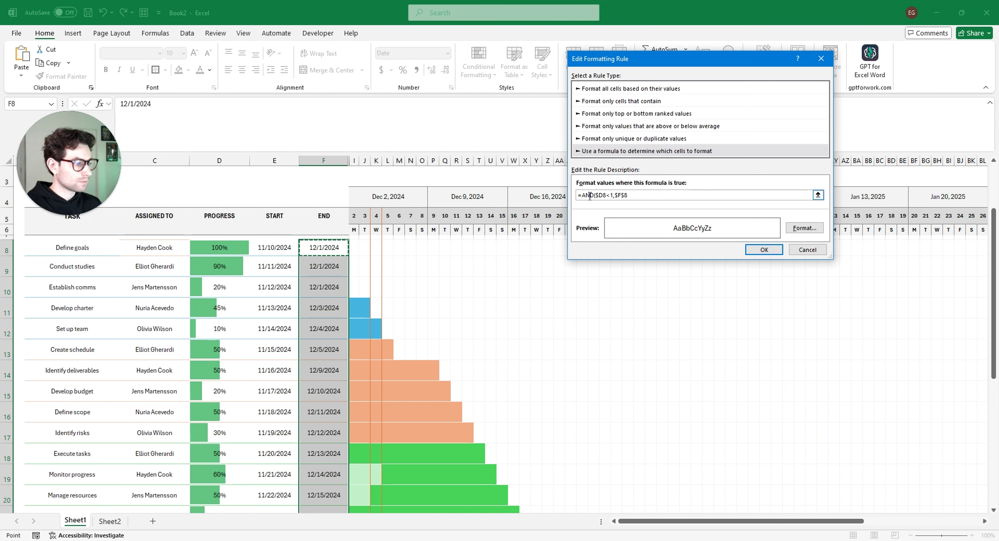
click(625, 196)
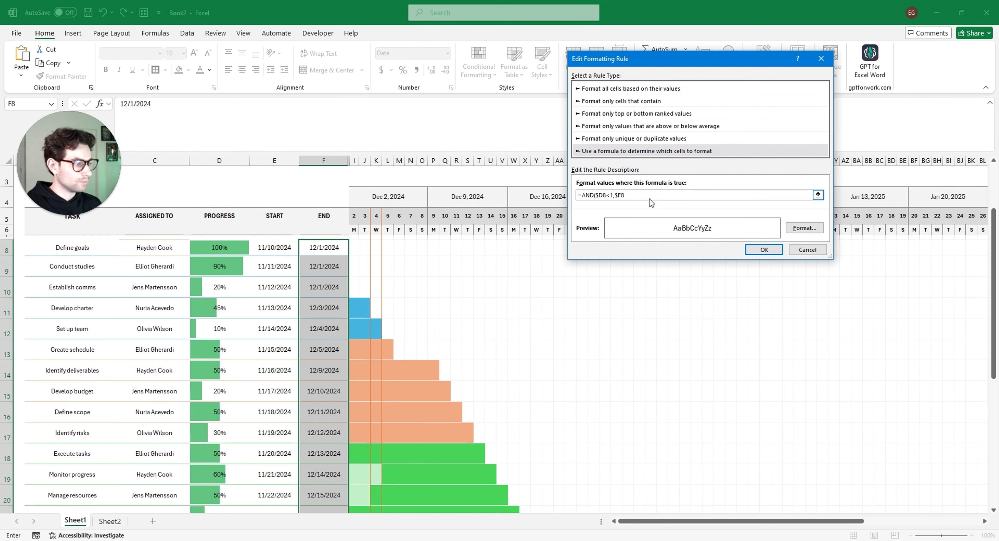
text(=TO)
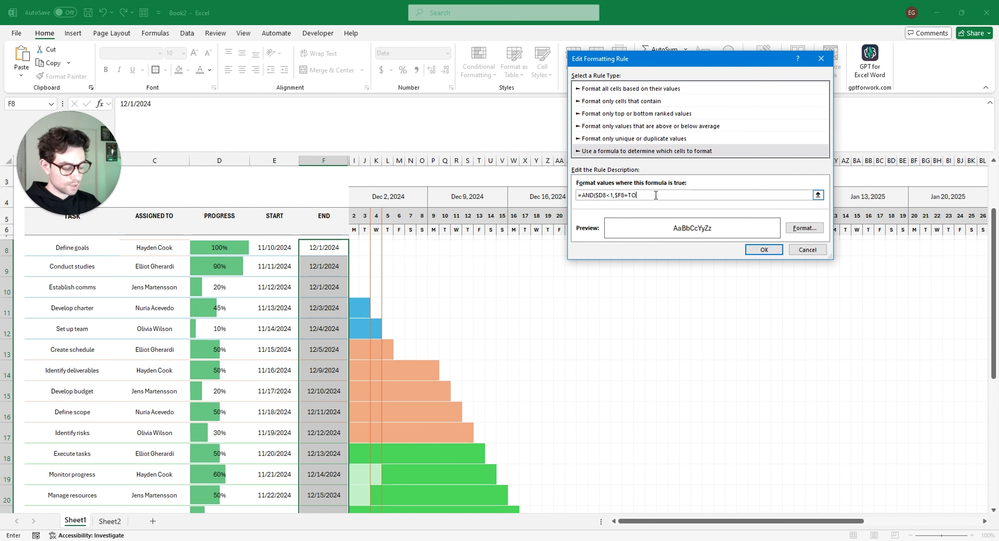
text(DAY())
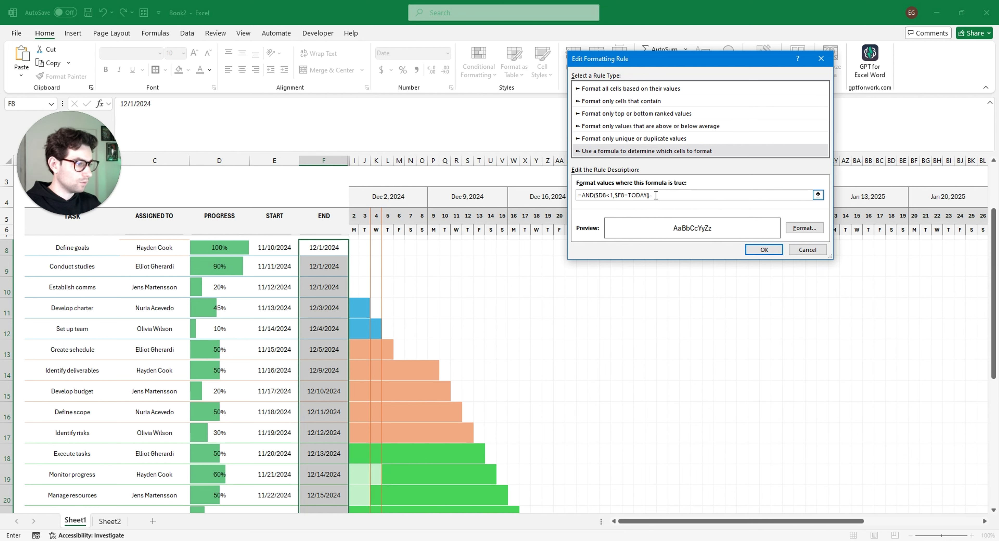
text(-1))
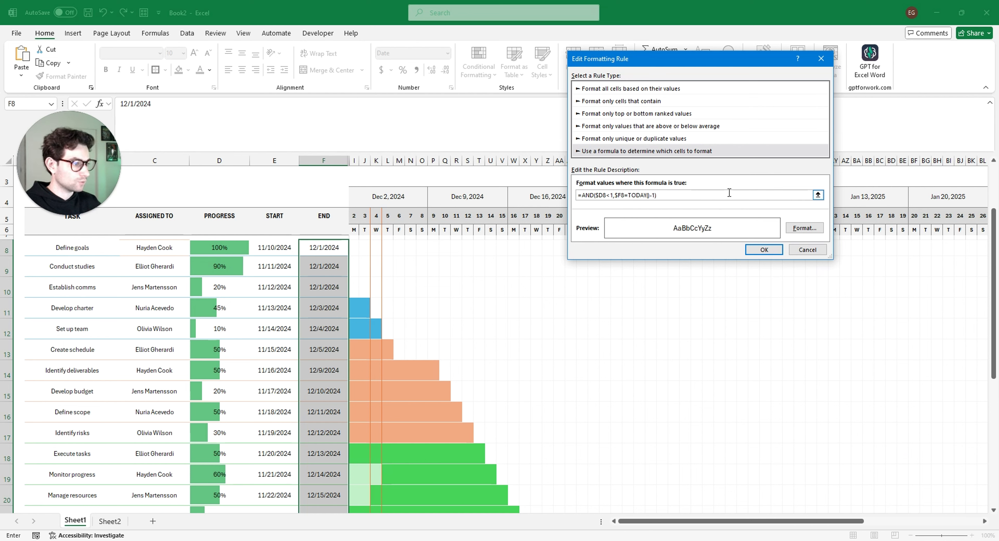
Give the yesterday-due rule a red fill and apply it to the end dates in F8:F27
click(800, 231)
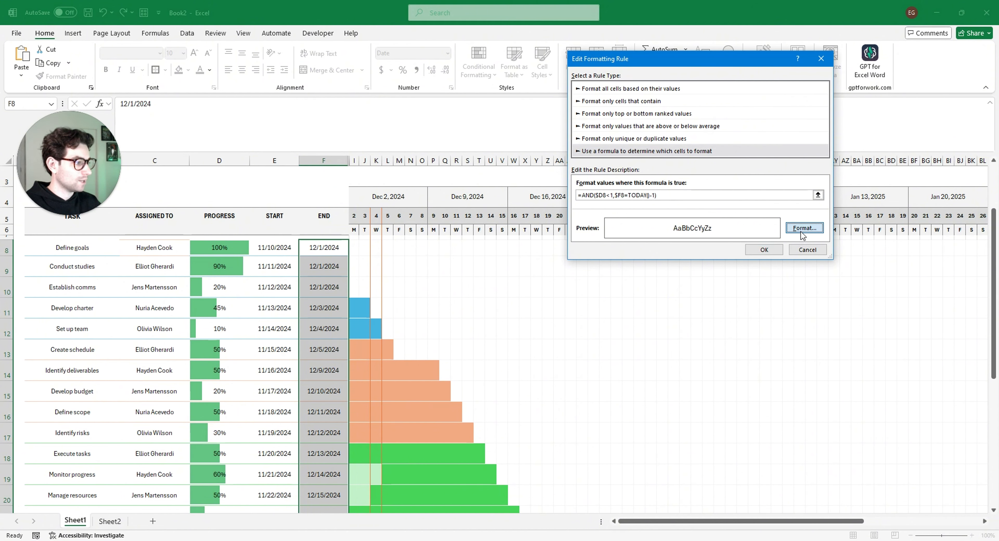
click(590, 131)
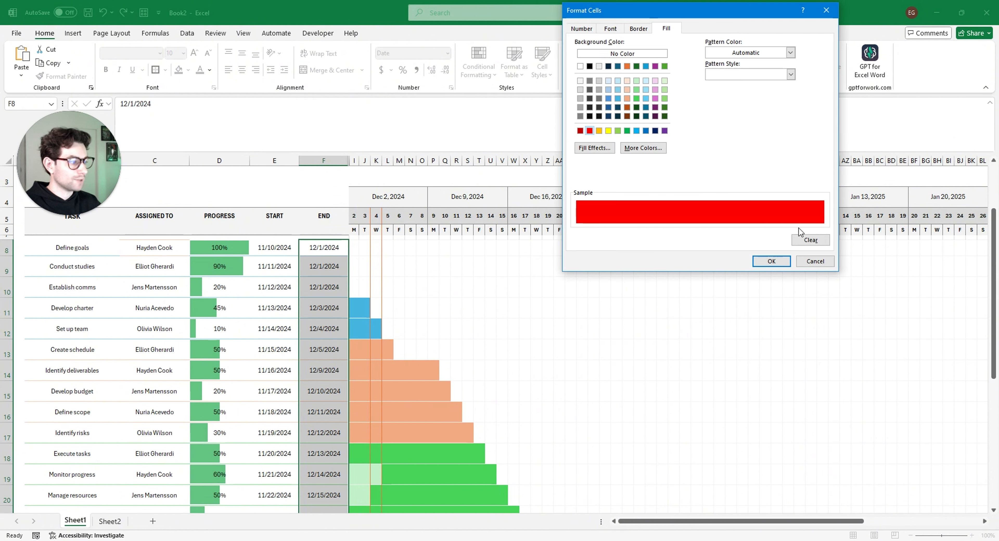
click(769, 260)
click(770, 250)
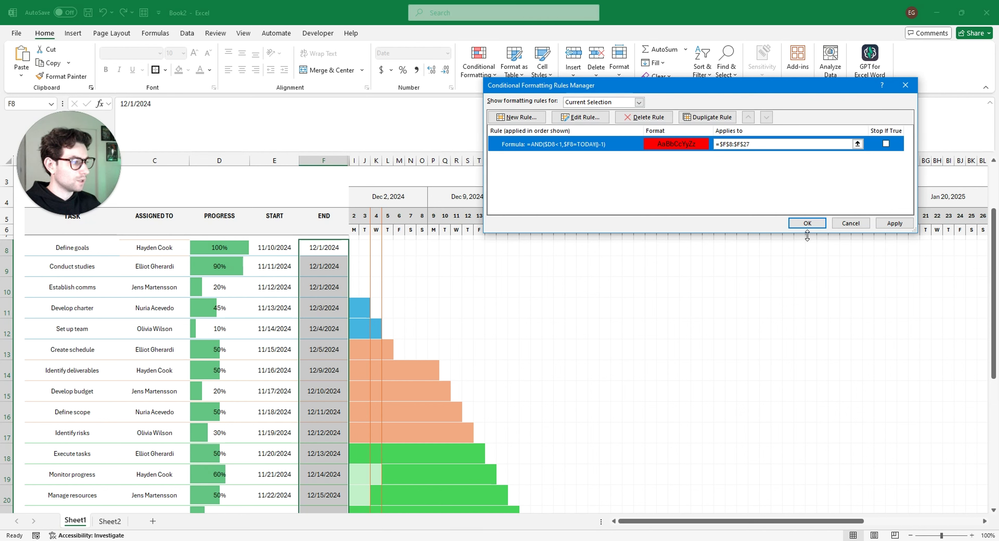
click(891, 223)
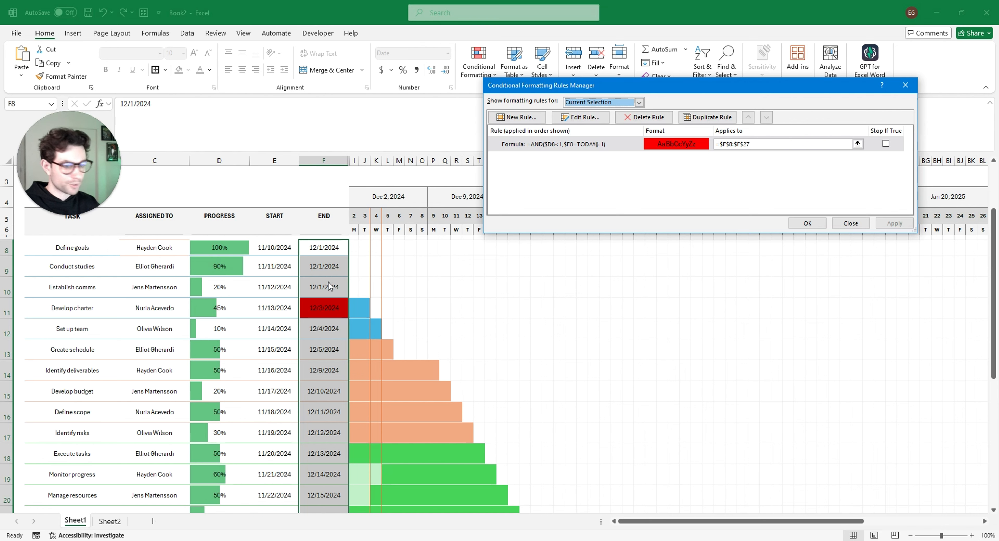
Duplicate the red end-date rule twice
click(582, 149)
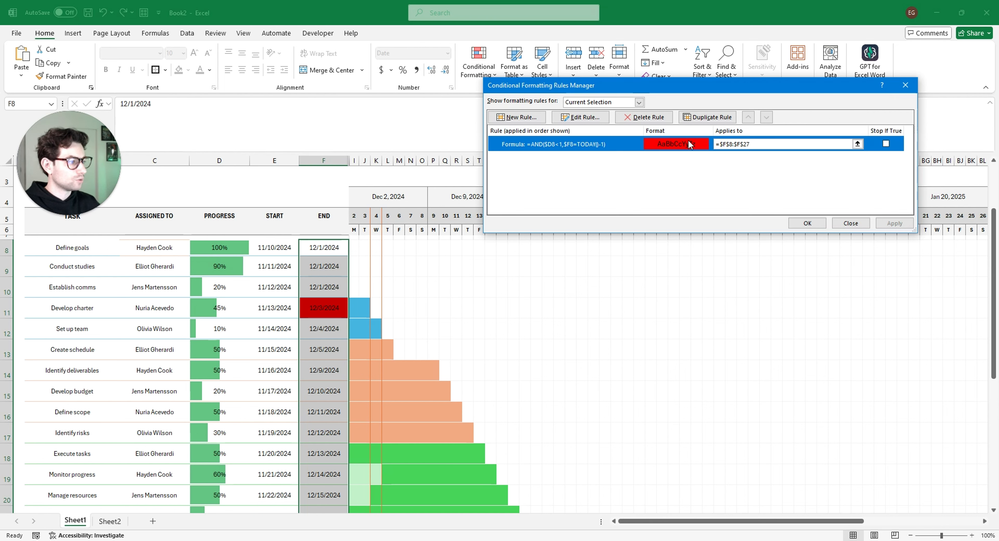
click(699, 118)
click(698, 118)
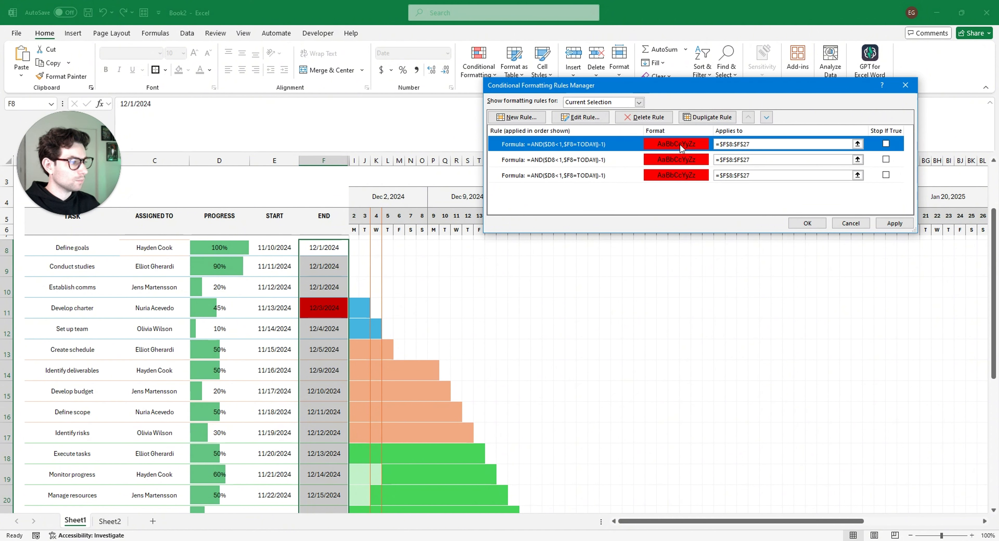
Change the second rule's formula to =AND($D8<1,$F8=TODAY()+1), give it a blue fill and apply it
double_click(618, 160)
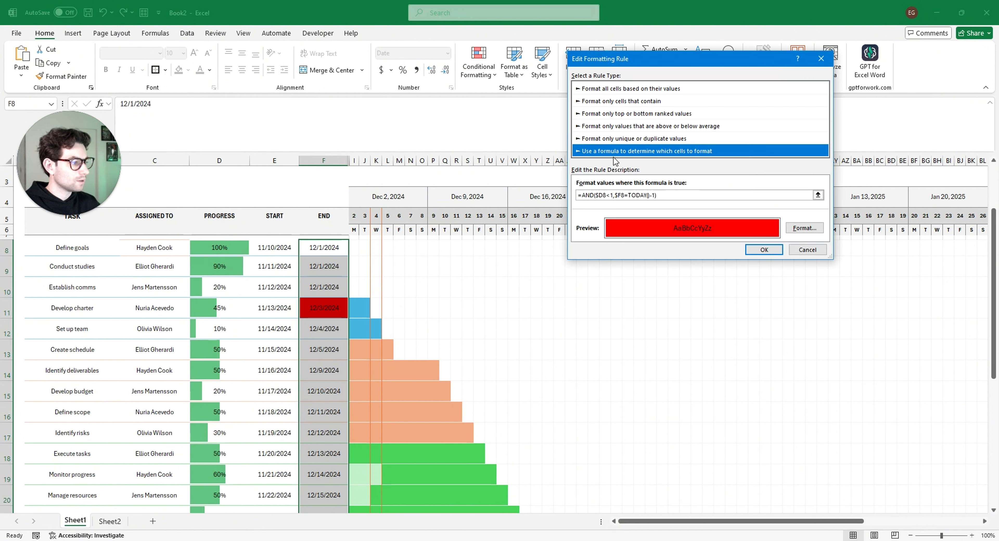
click(654, 196)
text(-1)
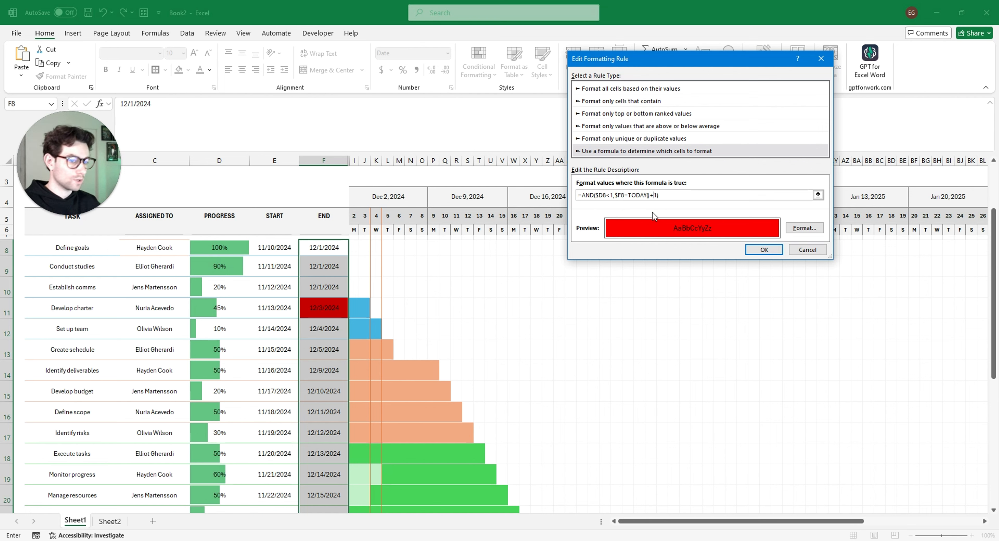
click(787, 231)
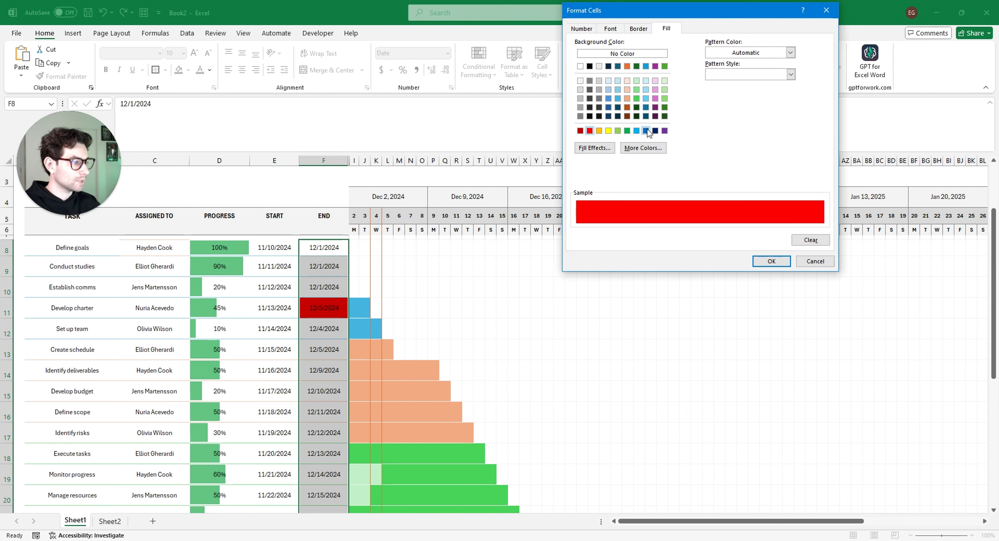
click(645, 131)
click(771, 260)
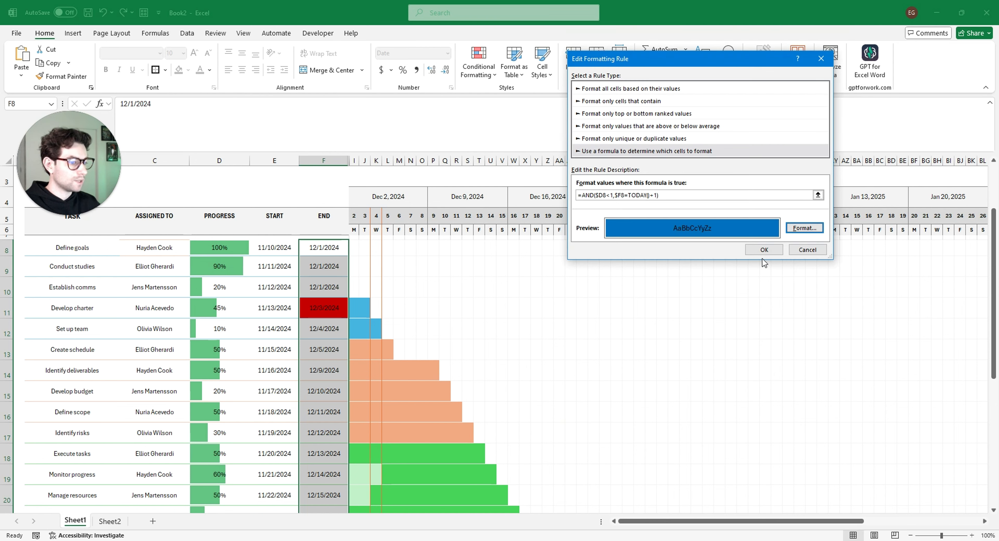
click(764, 251)
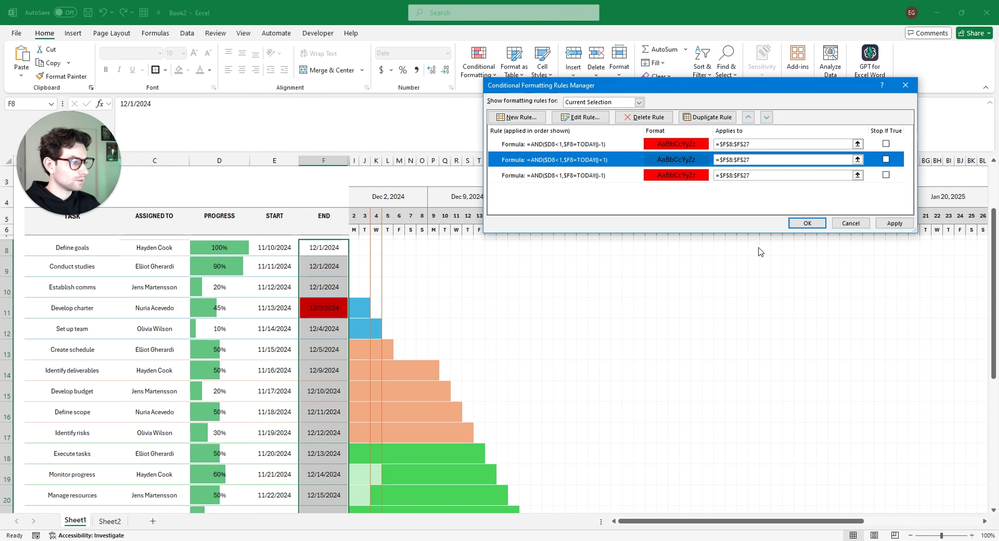
click(894, 223)
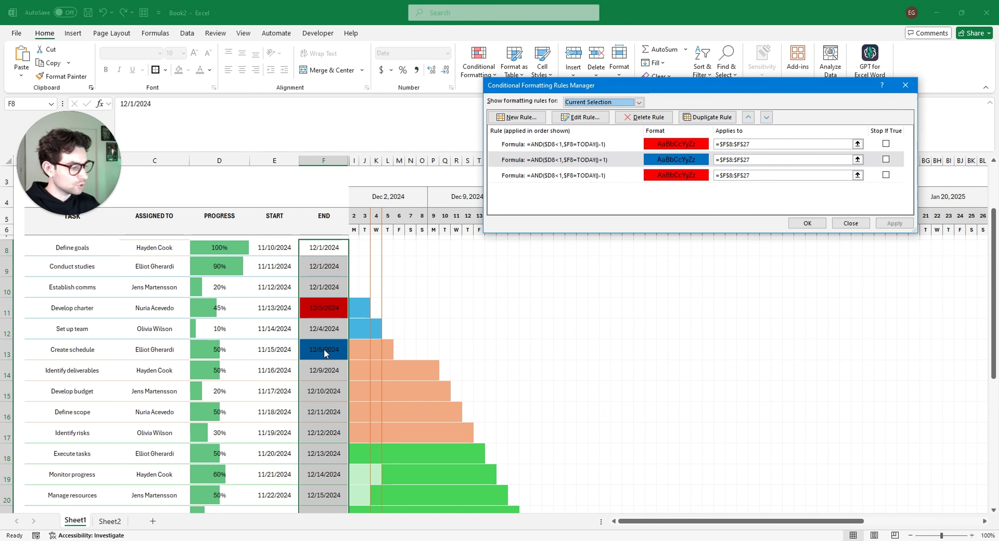
Change the first rule's formula to =AND($D8<1,$F8=TODAY()), give it a green fill, apply it and close the rules manager
double_click(669, 148)
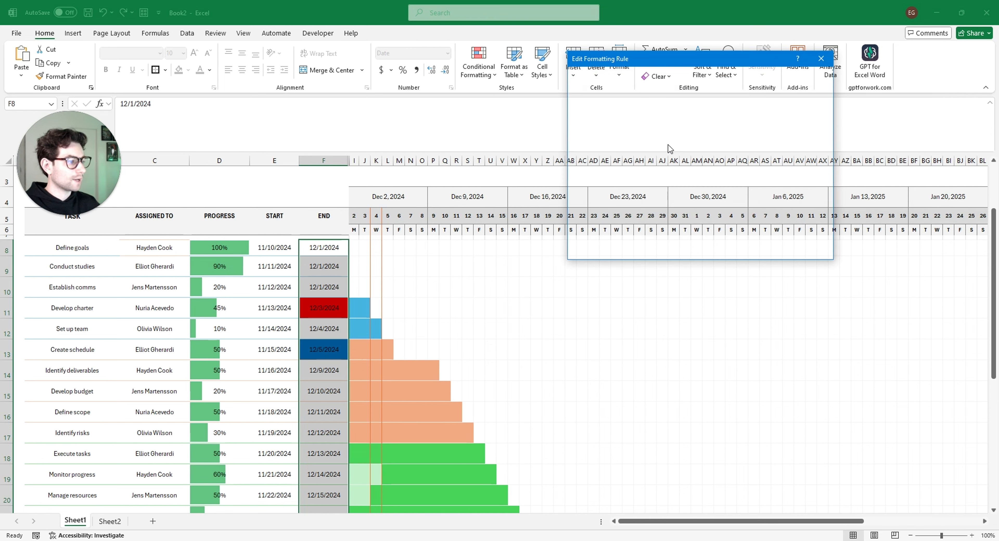
click(654, 195)
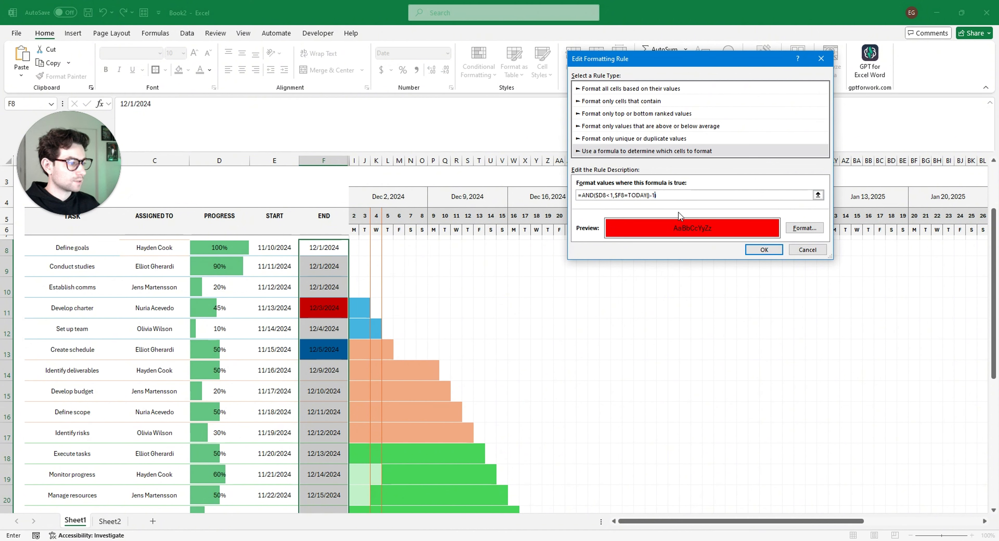
key(BackSpace)
key(BackSpace)
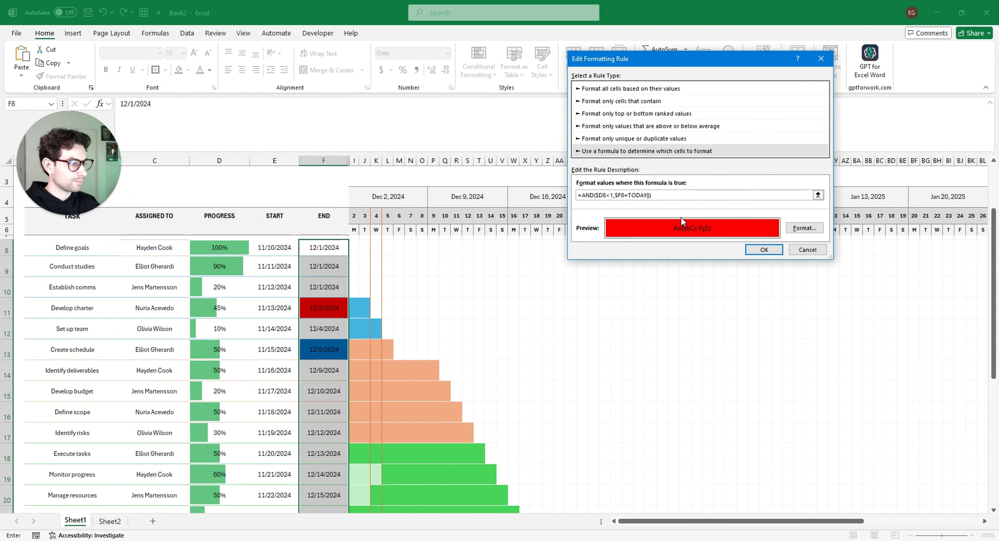
click(806, 228)
click(626, 131)
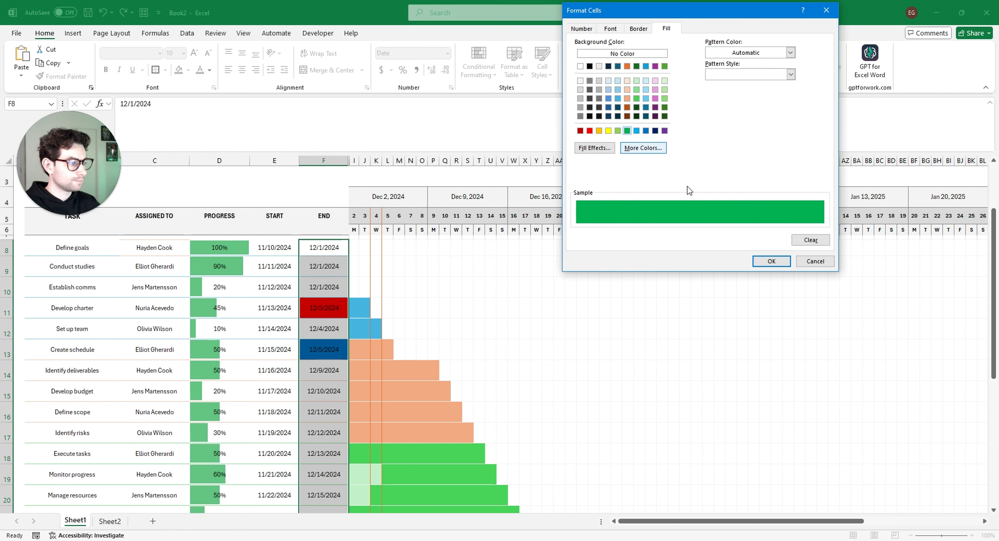
click(771, 261)
click(766, 249)
click(893, 223)
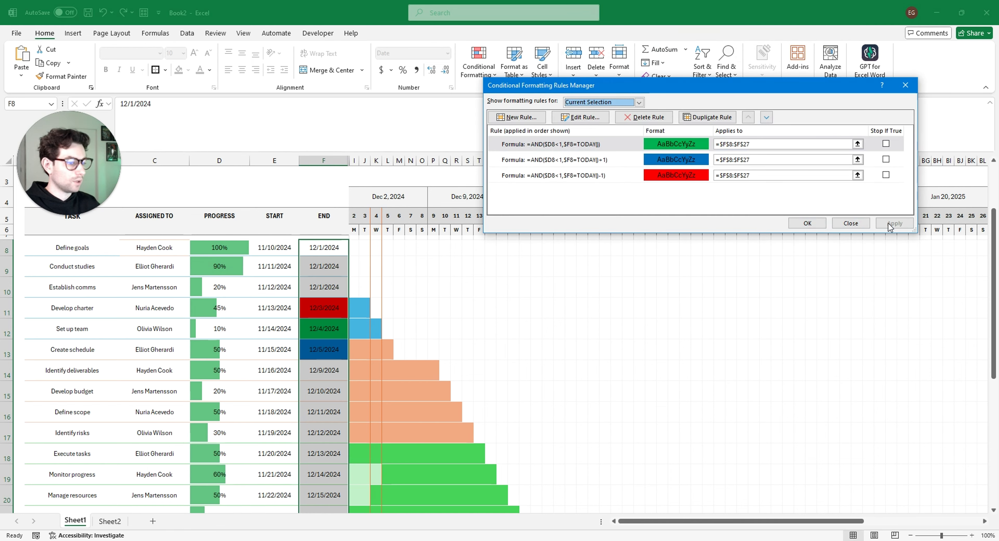
click(905, 85)
Examine the colored end dates and the progress values of the Develop charter, Set up team and Create schedule tasks
scroll(408, 260, down, 2)
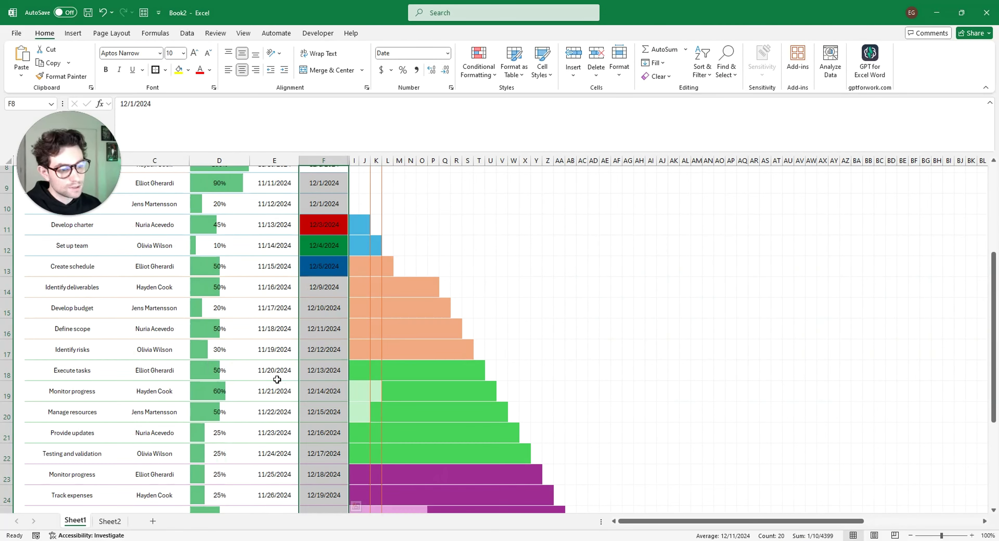
scroll(333, 279, up, 2)
click(320, 308)
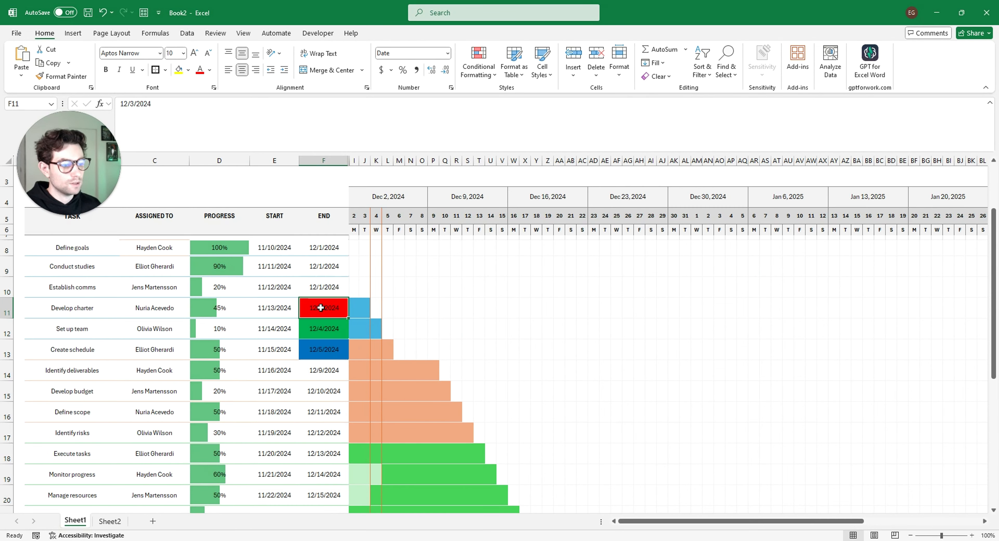
click(326, 337)
click(324, 349)
drag(330, 310, 100, 345)
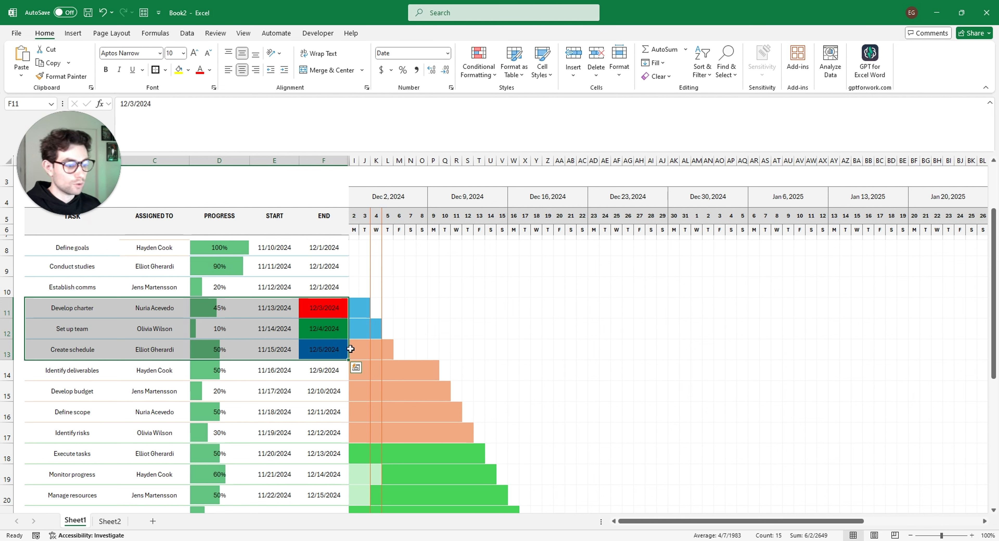
click(218, 312)
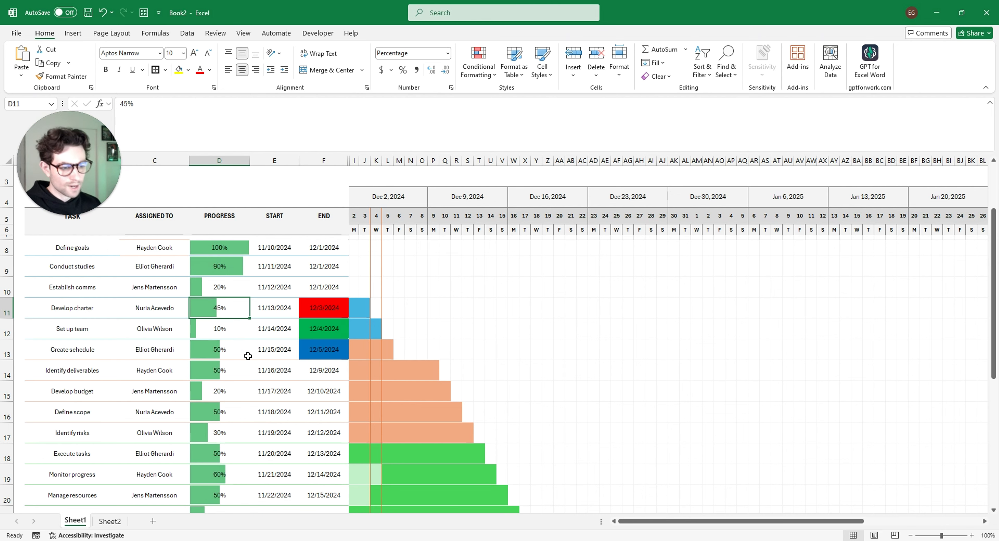
click(223, 333)
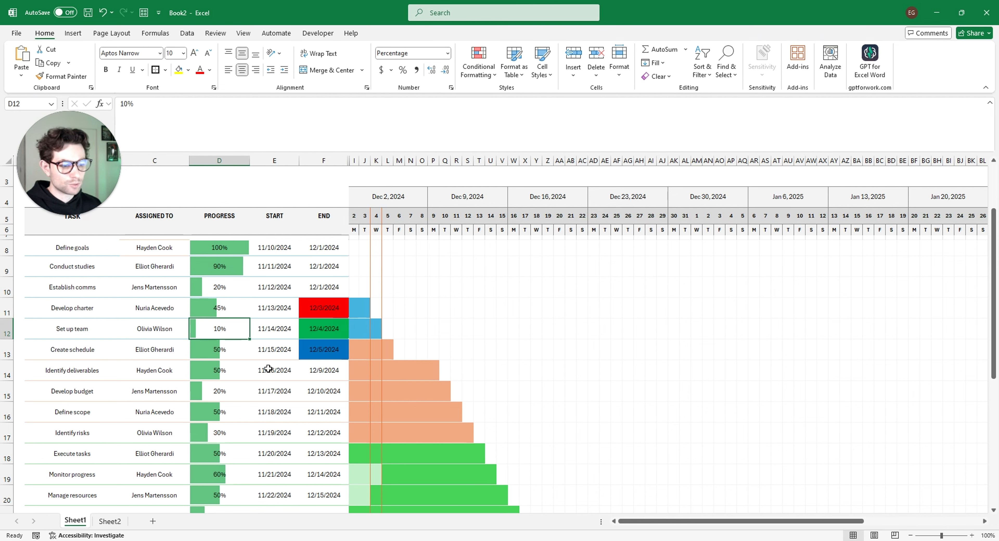
click(222, 353)
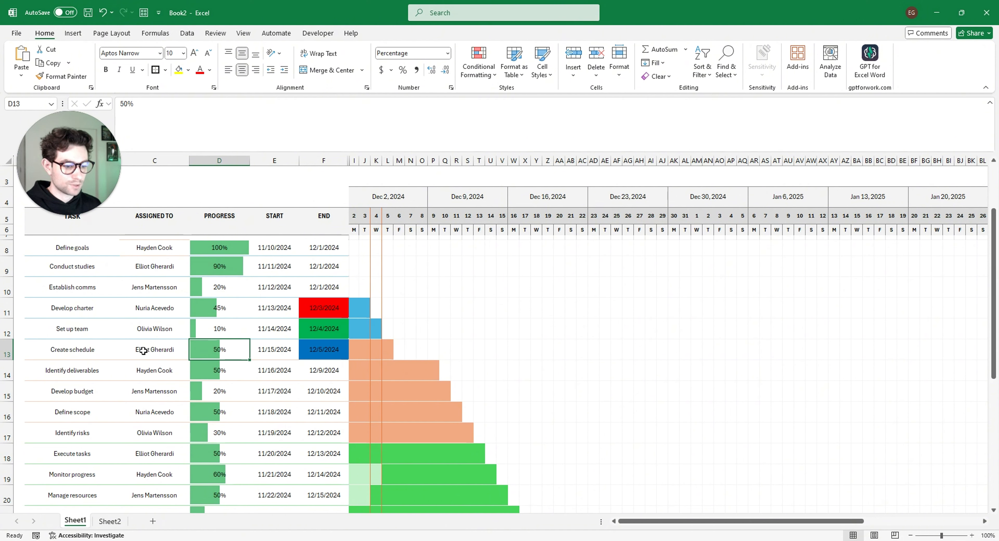
click(177, 351)
click(216, 350)
click(326, 351)
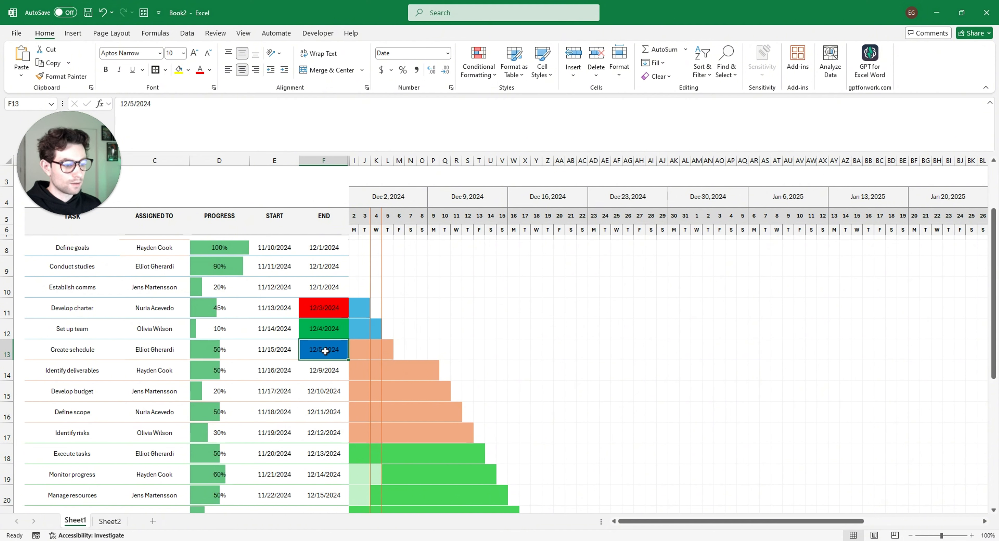
click(333, 308)
drag(333, 308, 218, 308)
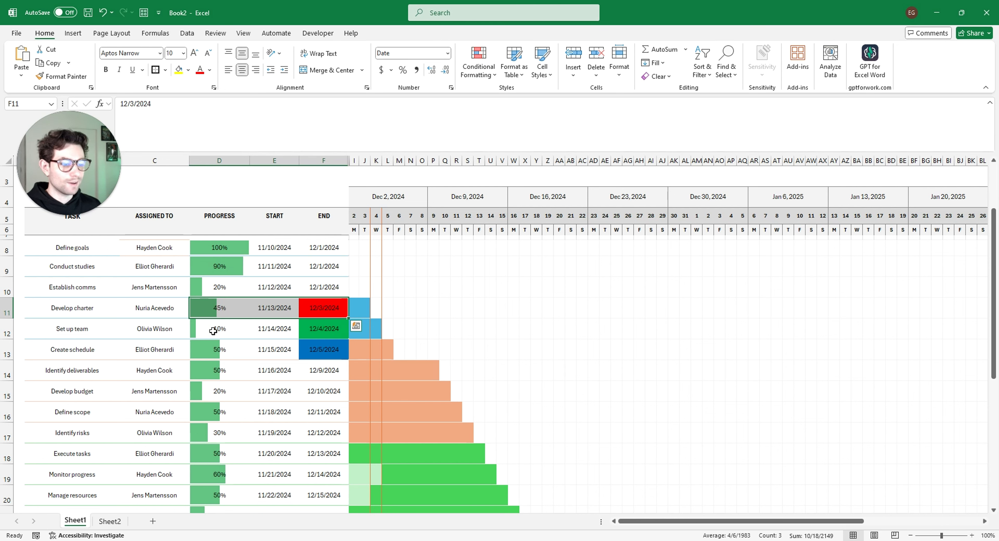
drag(211, 329, 224, 345)
click(326, 351)
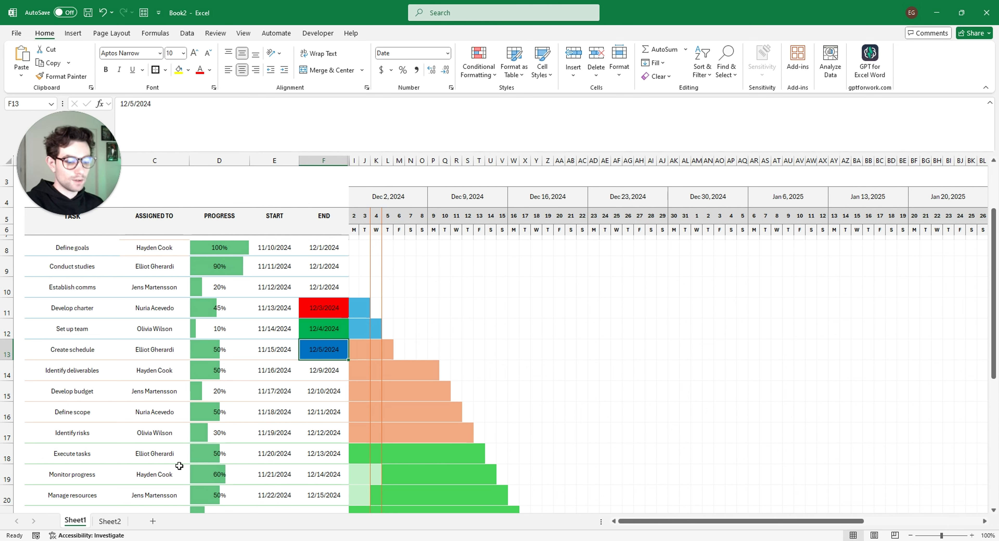
Examine the empty task table on Sheet2 and the task list on Sheet1 that it draws from
click(109, 521)
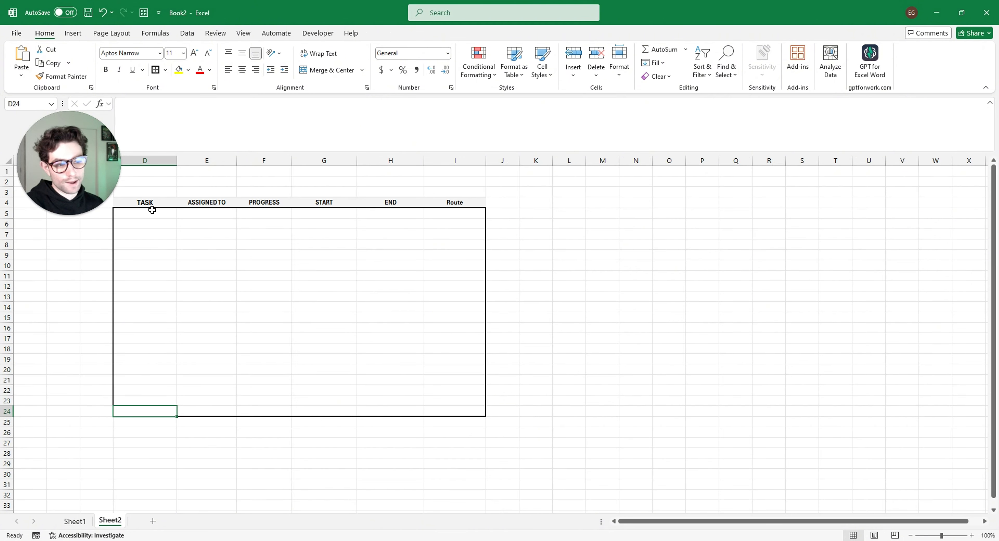
drag(151, 212, 462, 412)
click(254, 348)
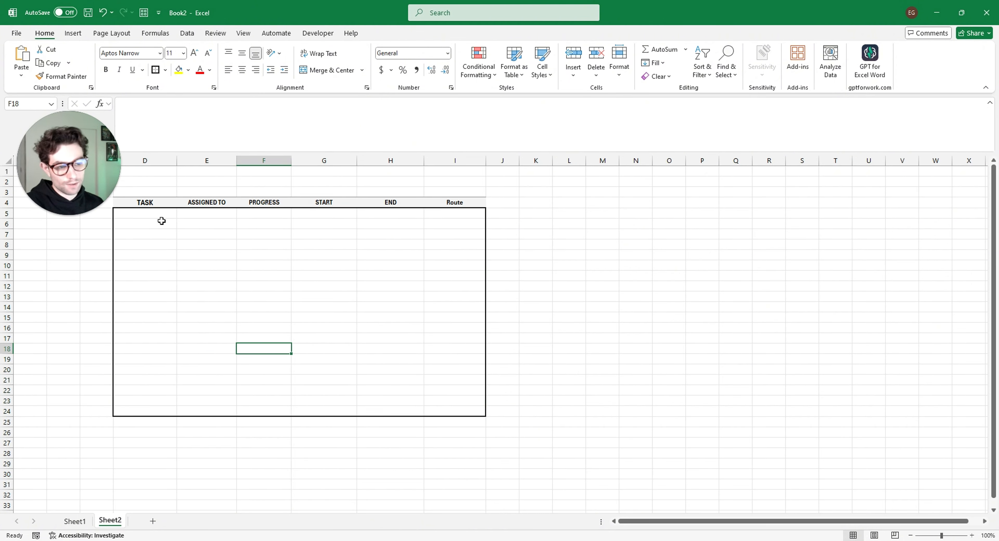
drag(163, 212, 148, 410)
click(75, 521)
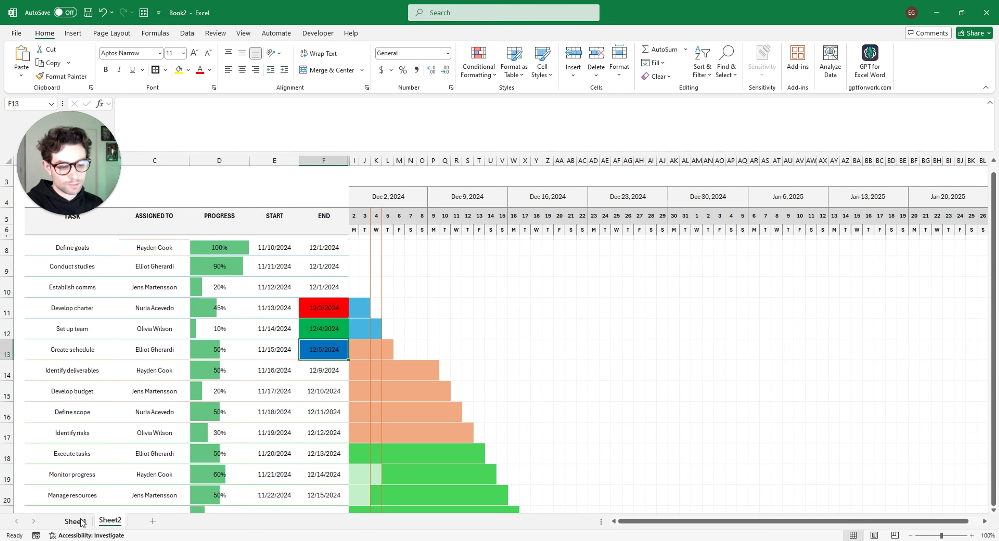
drag(87, 247, 93, 469)
scroll(200, 387, up, 4)
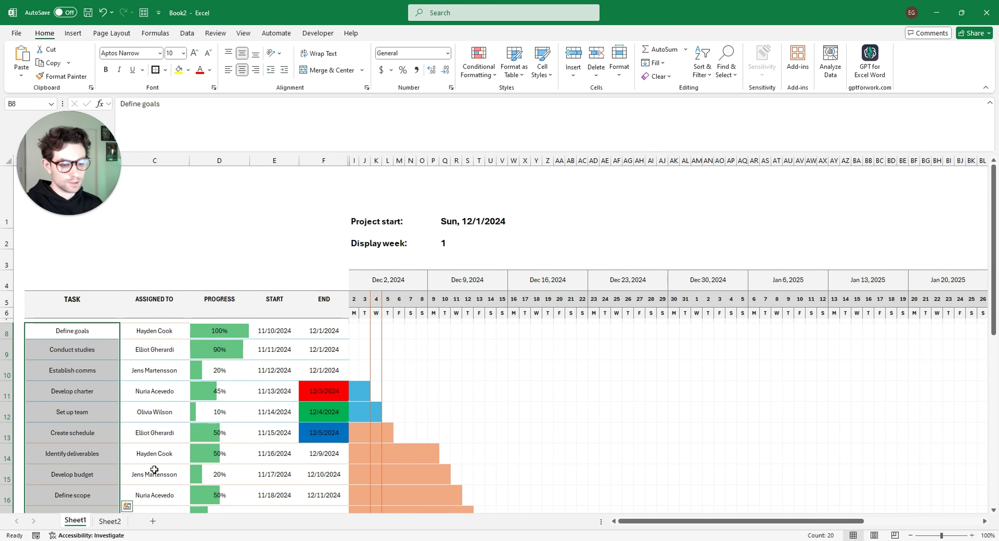
Start a FILTER formula in cell D5 of Sheet2, using the Sheet1 task range B8:F27 as its array
click(109, 521)
click(161, 213)
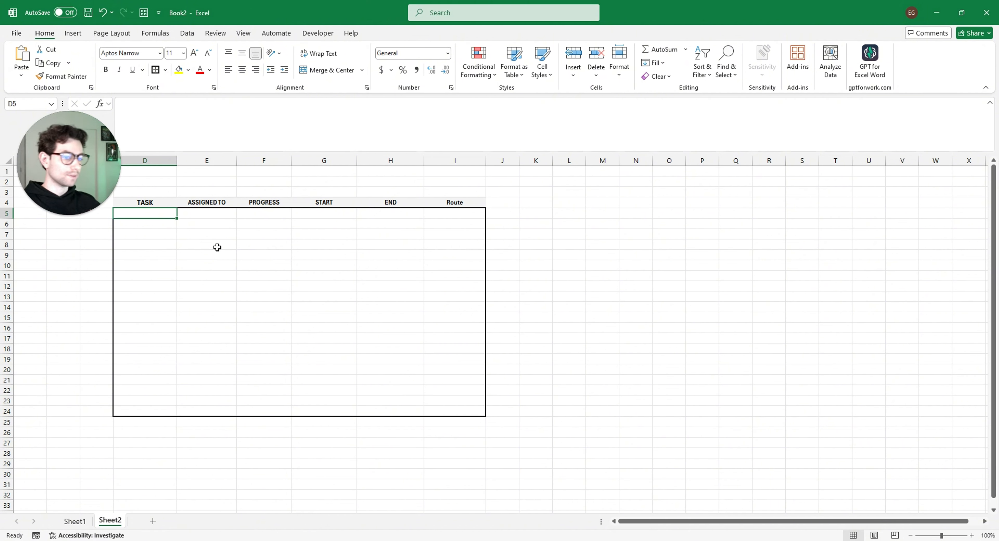
text(=filt)
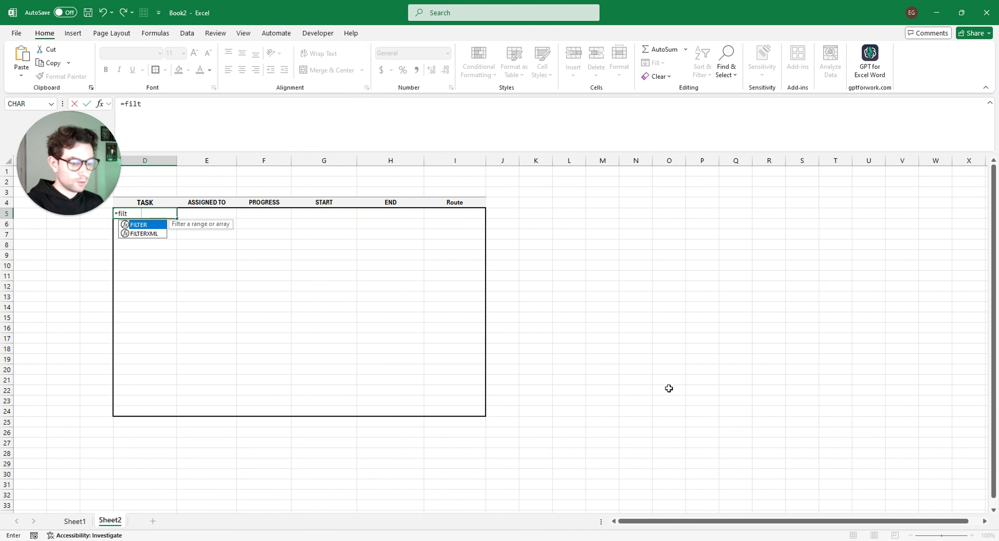
key(Tab)
click(75, 521)
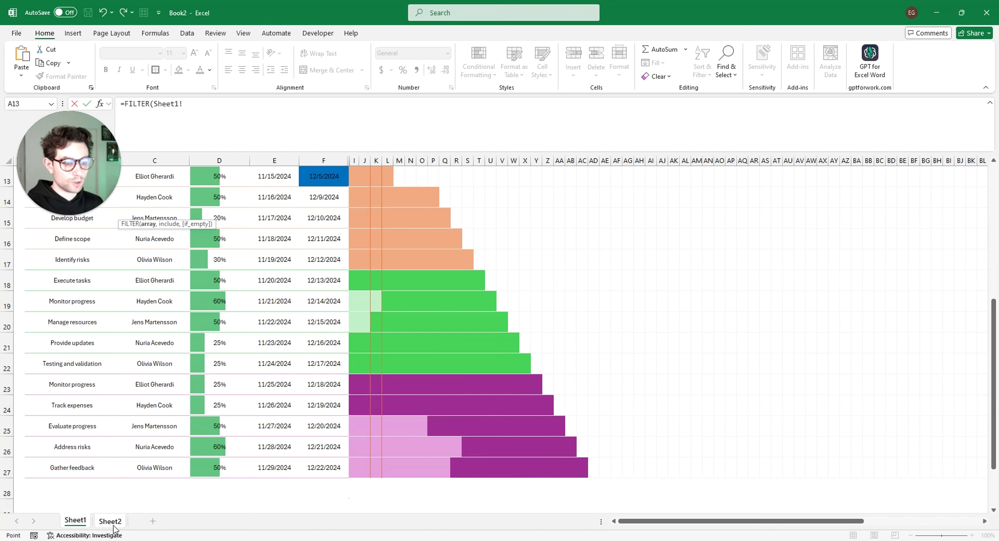
scroll(189, 329, up, 3)
drag(105, 336, 309, 437)
scroll(243, 261, up, 5)
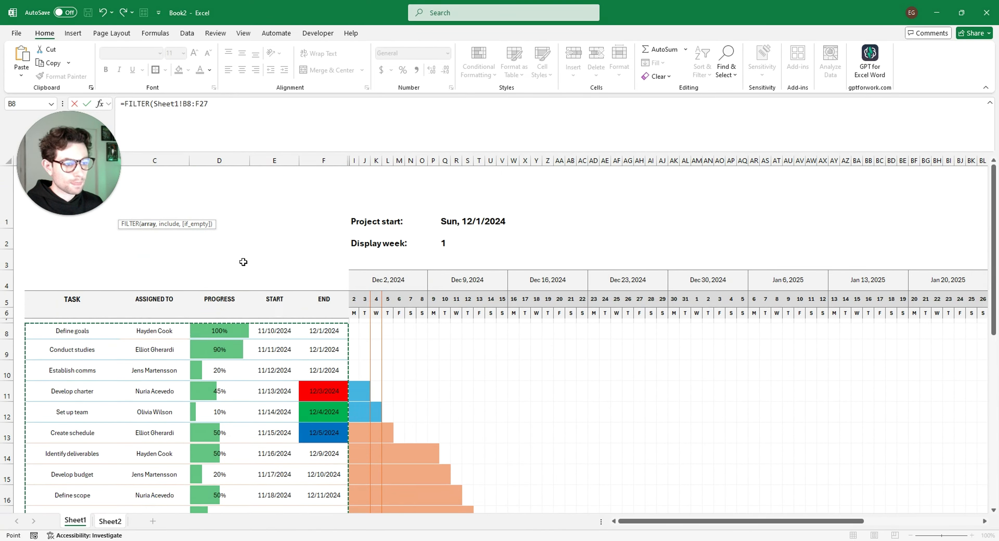
click(233, 109)
text(,)
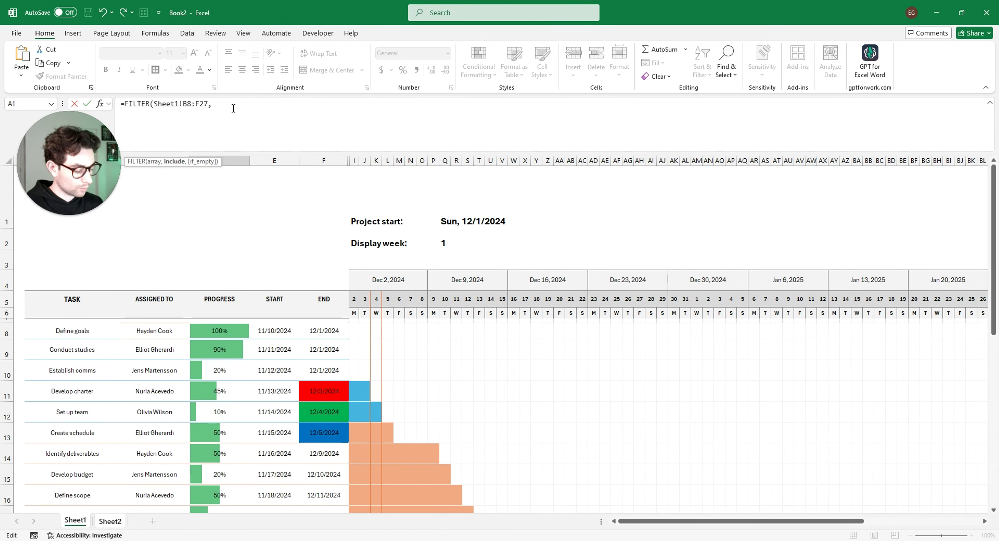
Open the include argument with the yesterday condition (Sheet1!F8:F27=TODAY()-1), followed by a plus sign for an alternative condition
text((()
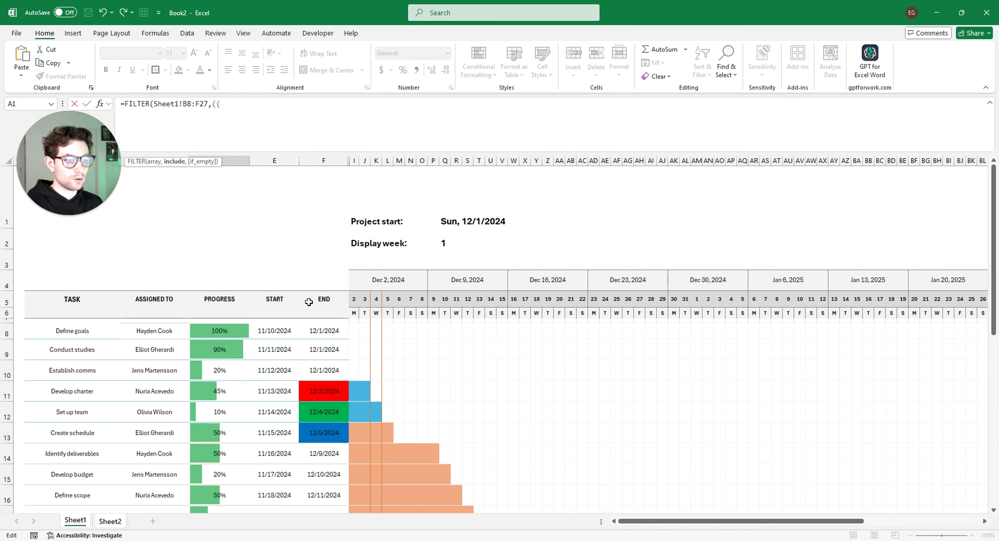
drag(326, 330, 328, 468)
scroll(319, 438, up, 1)
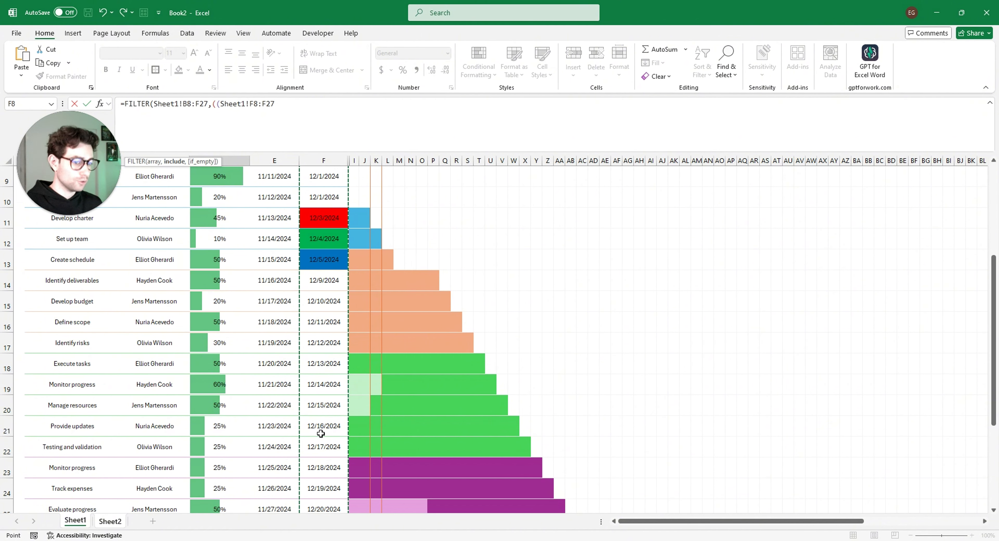
scroll(319, 408, up, 3)
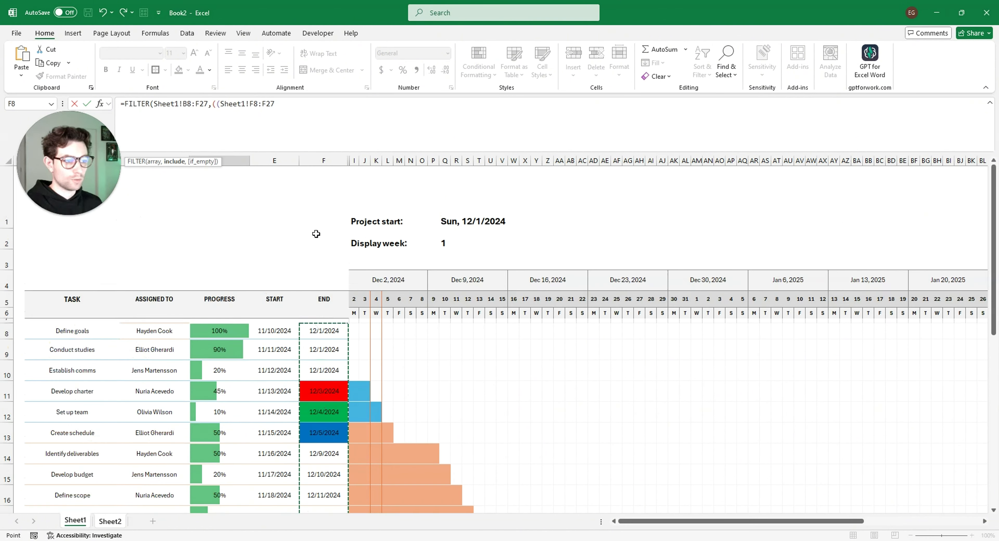
click(286, 106)
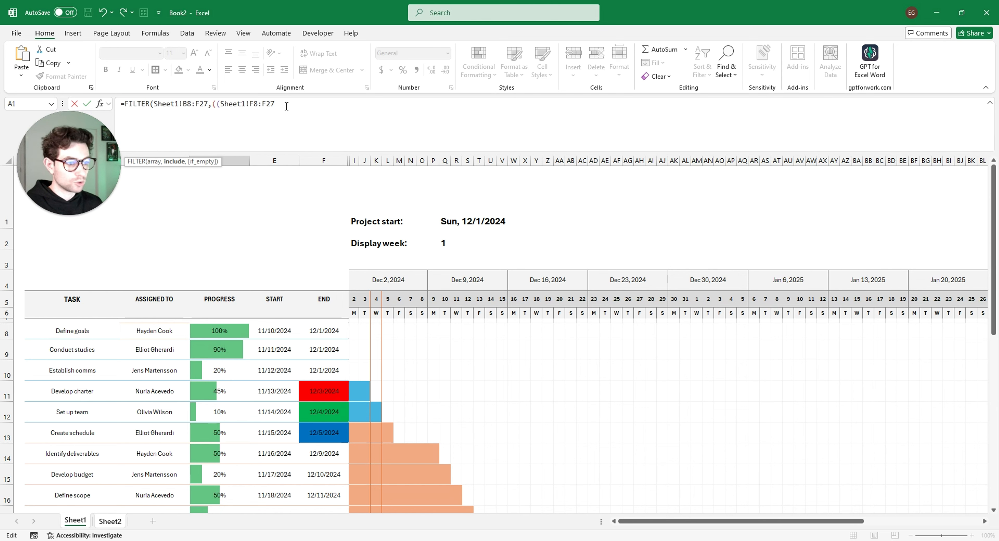
text(tod)
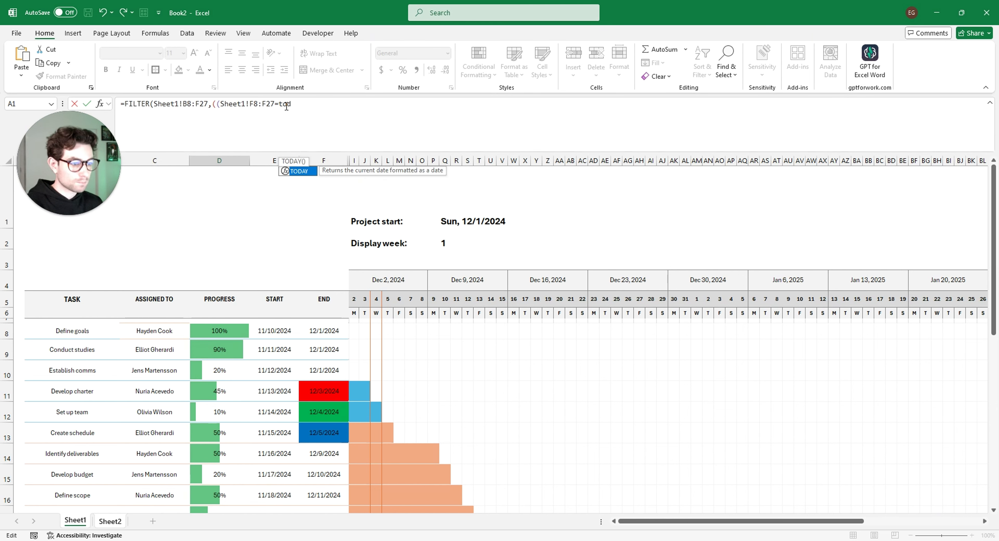
key(Tab)
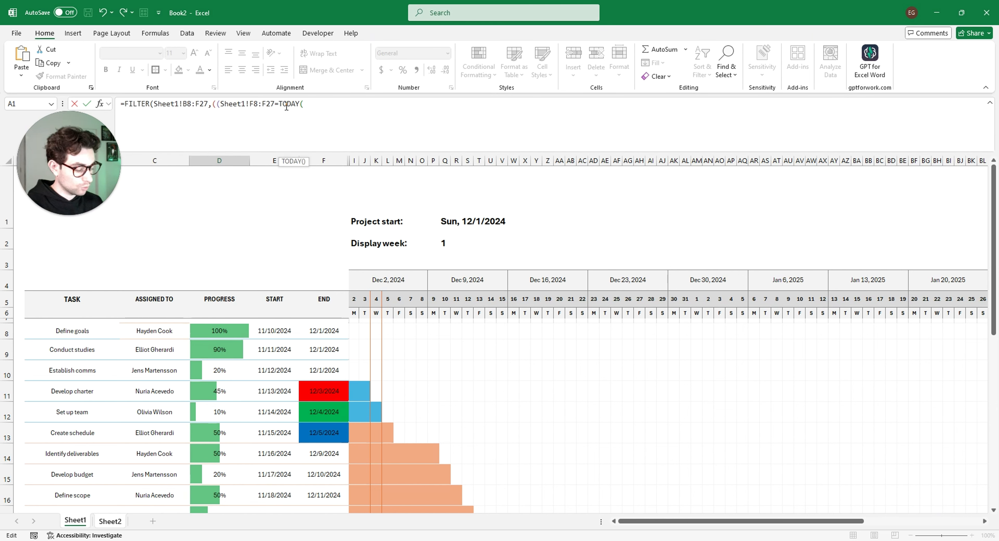
text()-1)+()
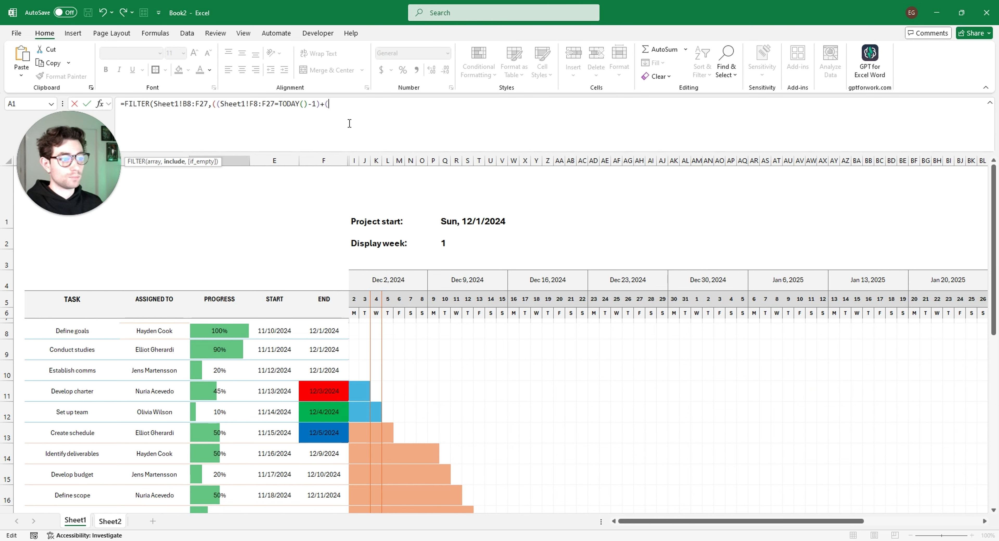
Add the condition for tasks ending today, (Sheet1!F8:F27=TODAY()), followed by another plus sign
drag(319, 330, 322, 484)
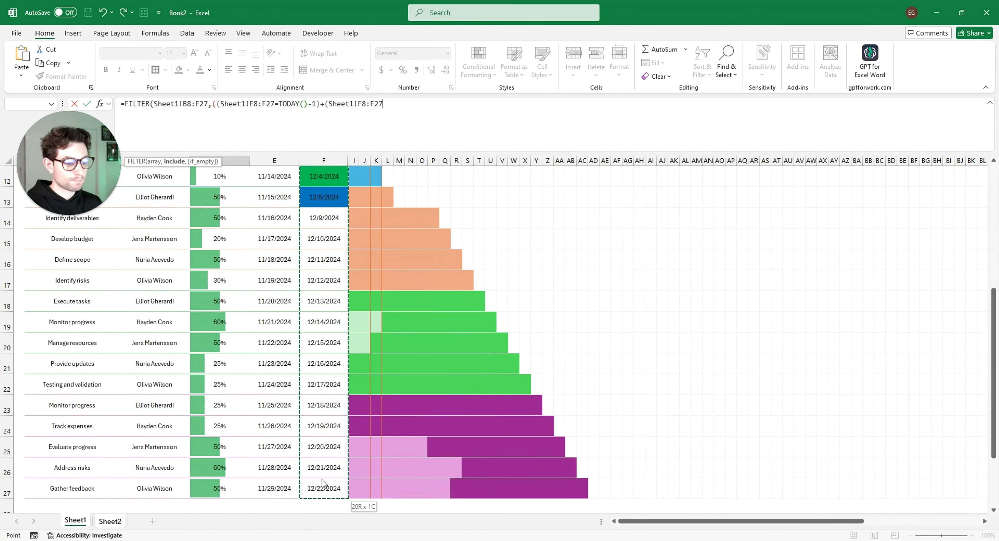
text(=tod)
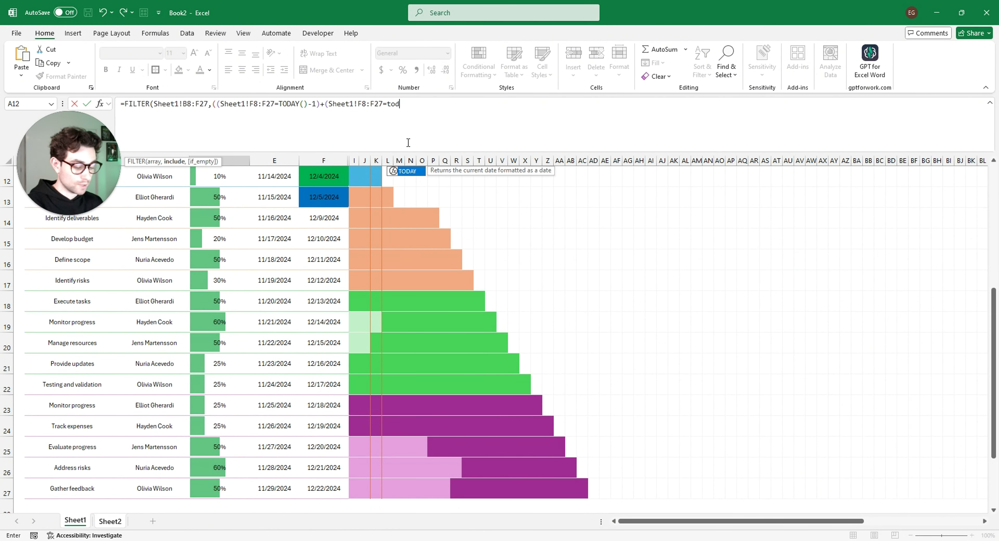
key(Tab)
text())
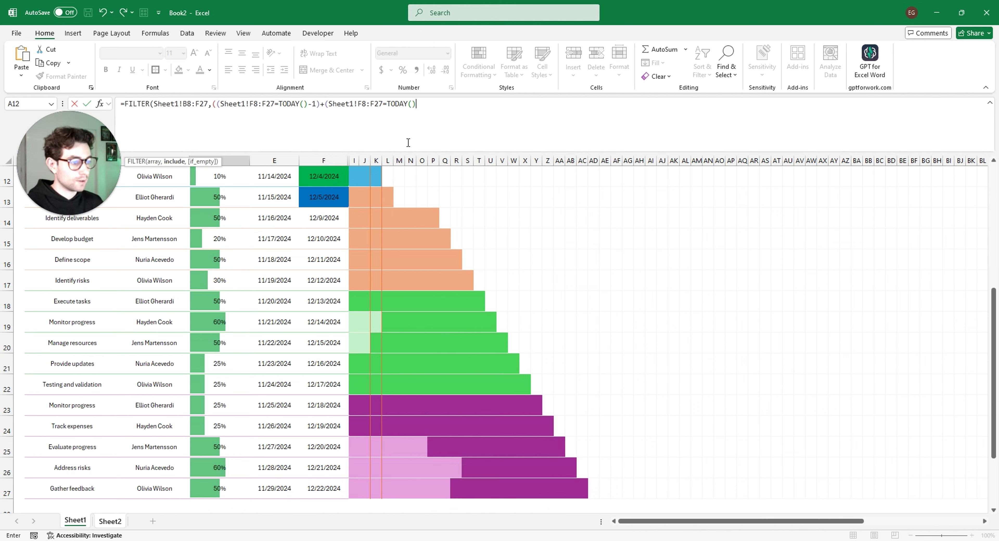
text()+)
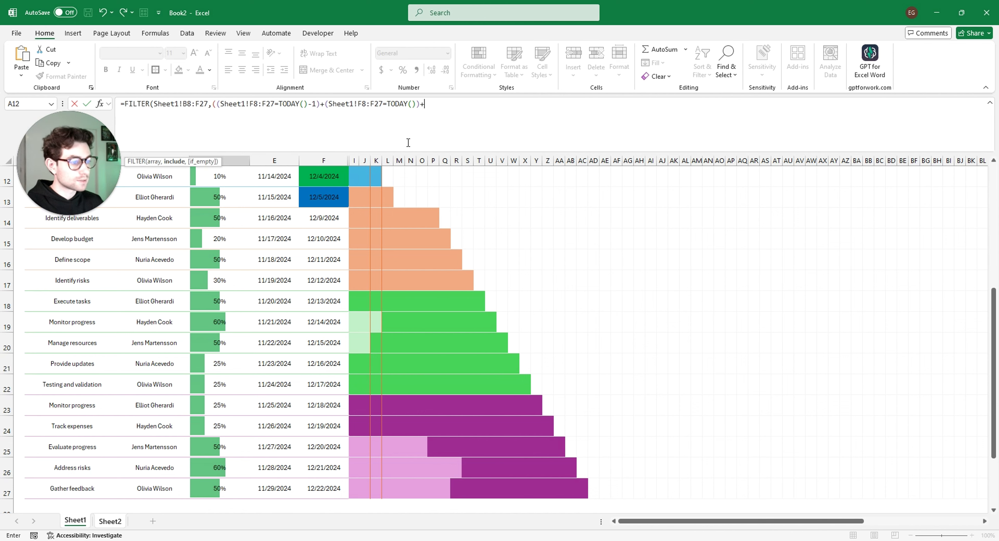
Add the condition for tasks ending tomorrow, (Sheet1!F8:F27=TODAY()+1), and close the group of date conditions
text(()
scroll(318, 234, up, 3)
drag(329, 260, 330, 471)
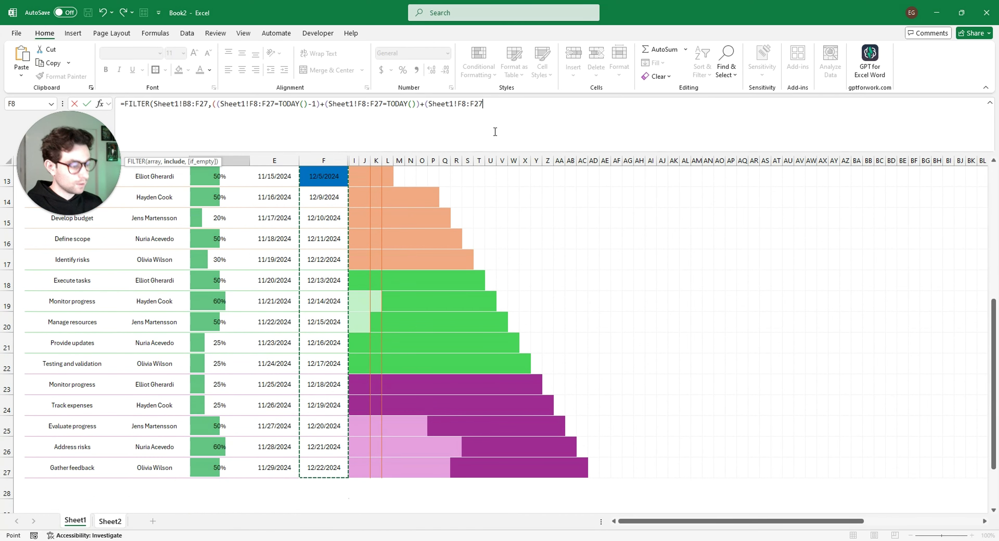
text(=TODAY()
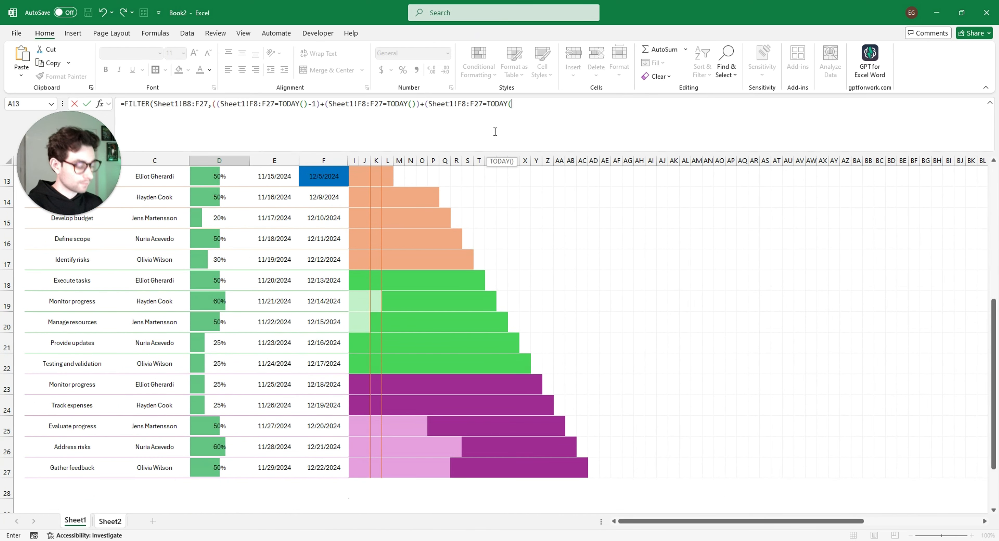
text()+1)
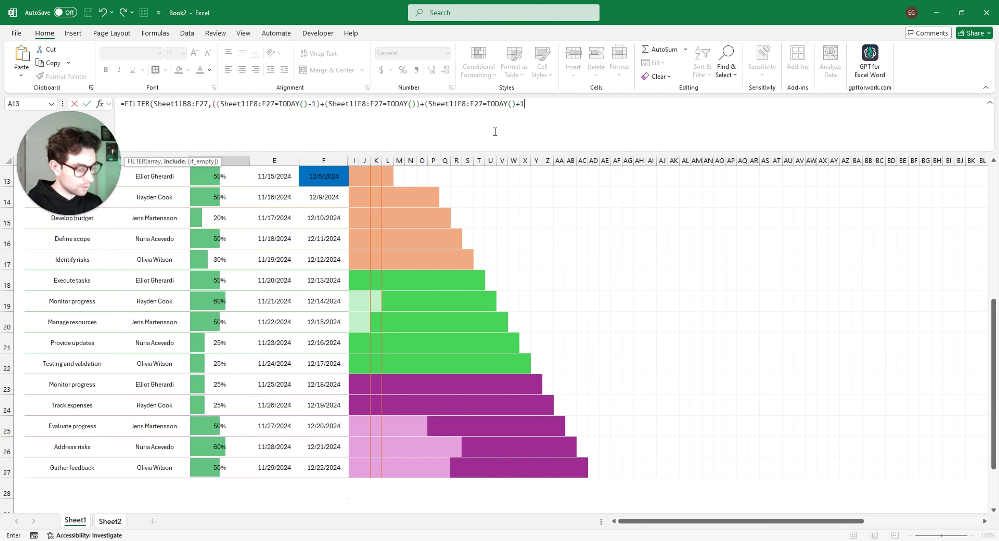
text()))
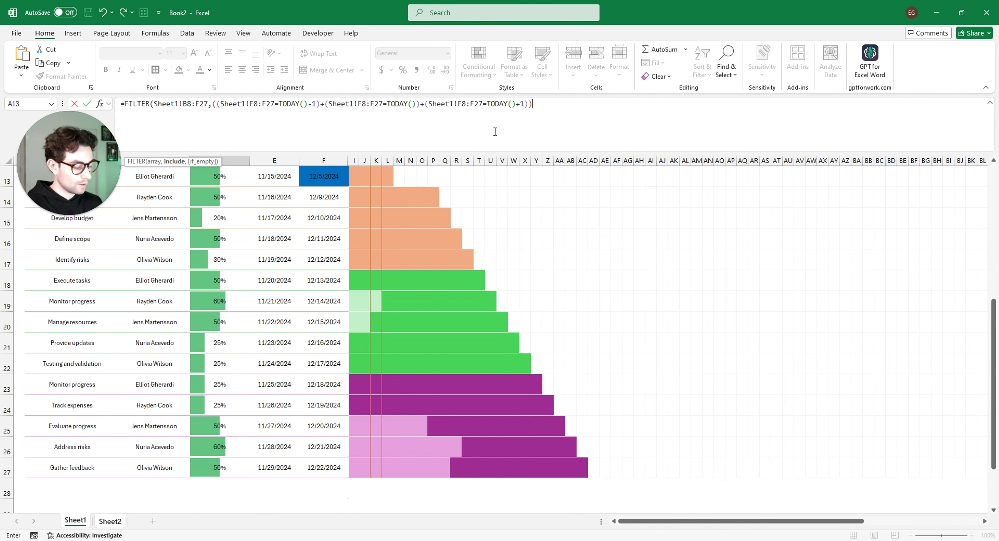
Multiply the date conditions by the unfinished-progress condition (Sheet1!D8:D27<1), complete the FILTER formula and select the returned task rows
text(*)
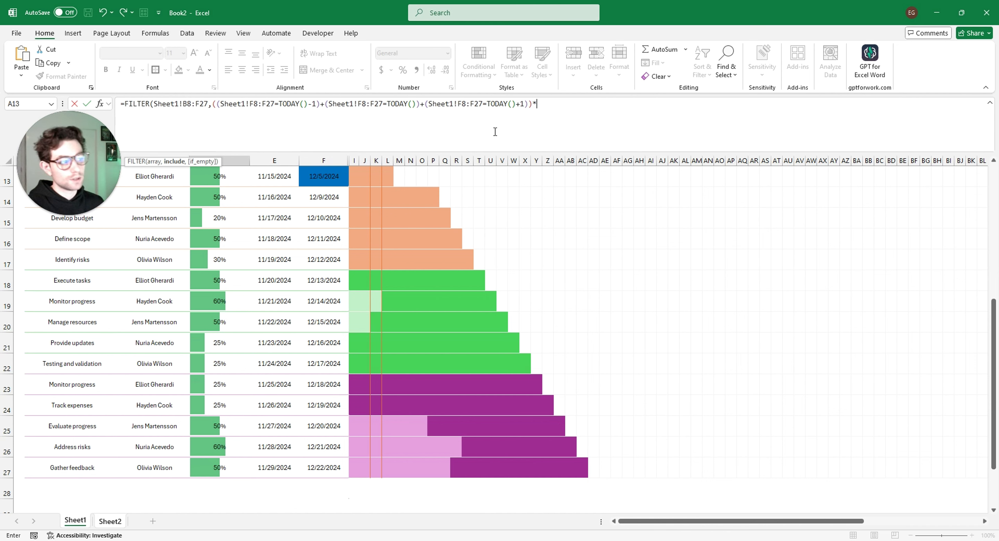
text(()
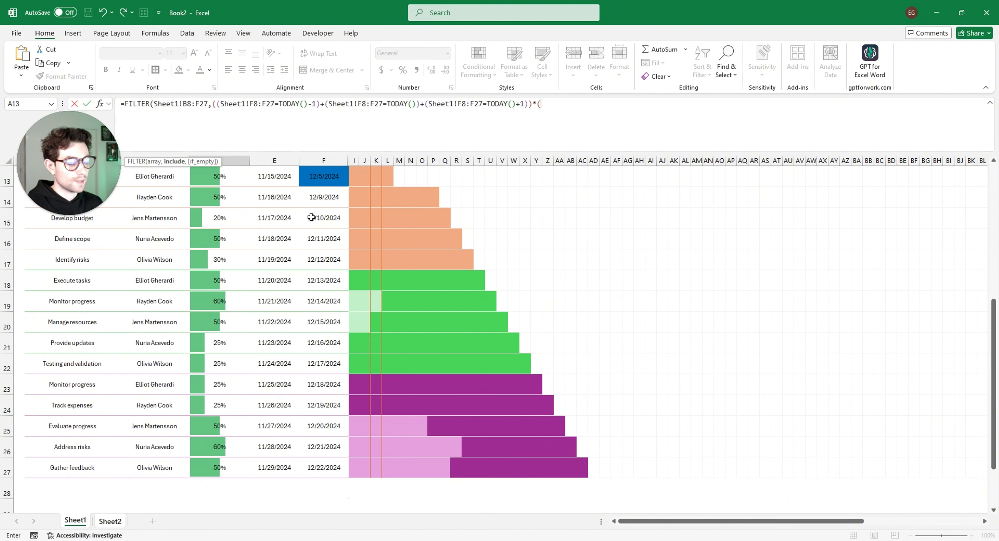
scroll(234, 240, up, 3)
drag(234, 240, 221, 449)
drag(217, 484, 229, 407)
drag(221, 112, 244, 151)
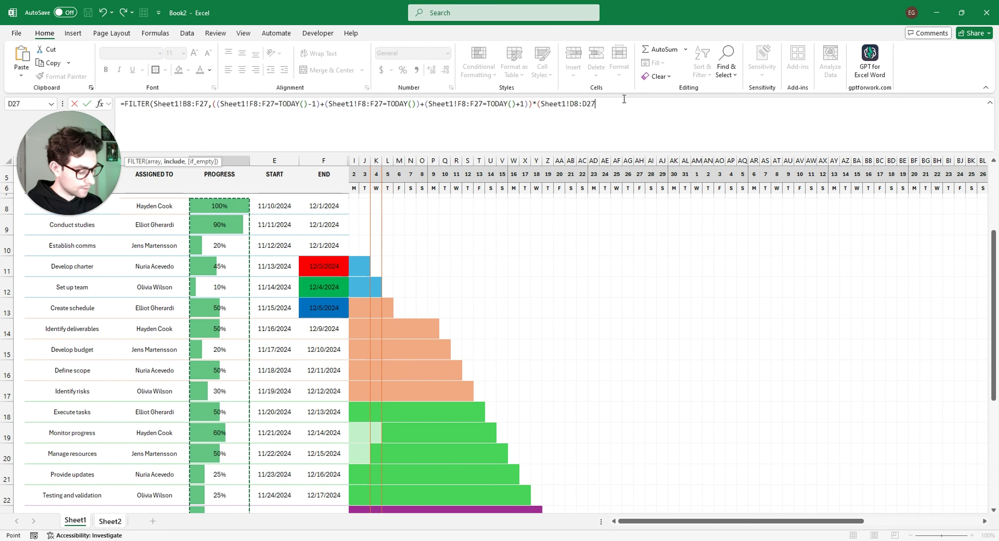
text(<)
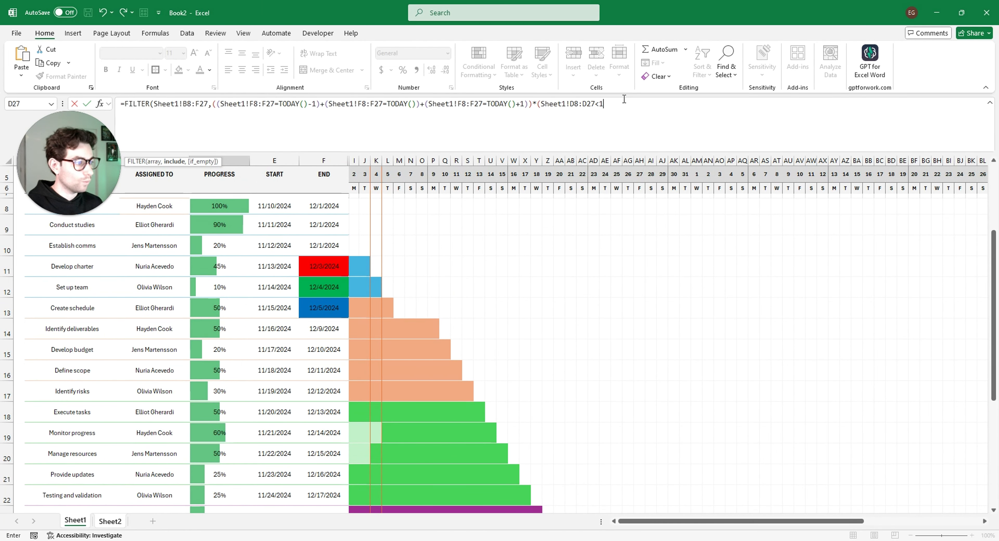
text(1)))
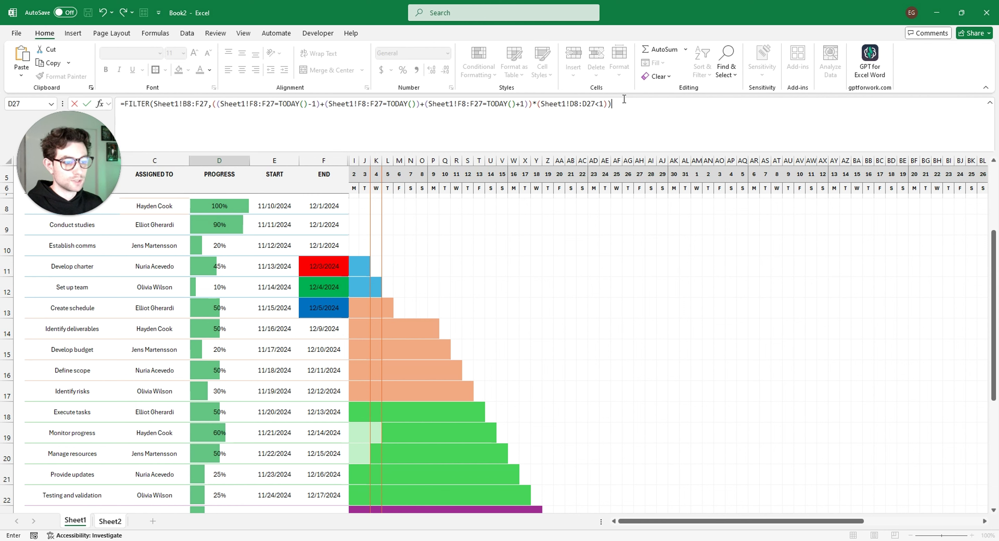
key(Return)
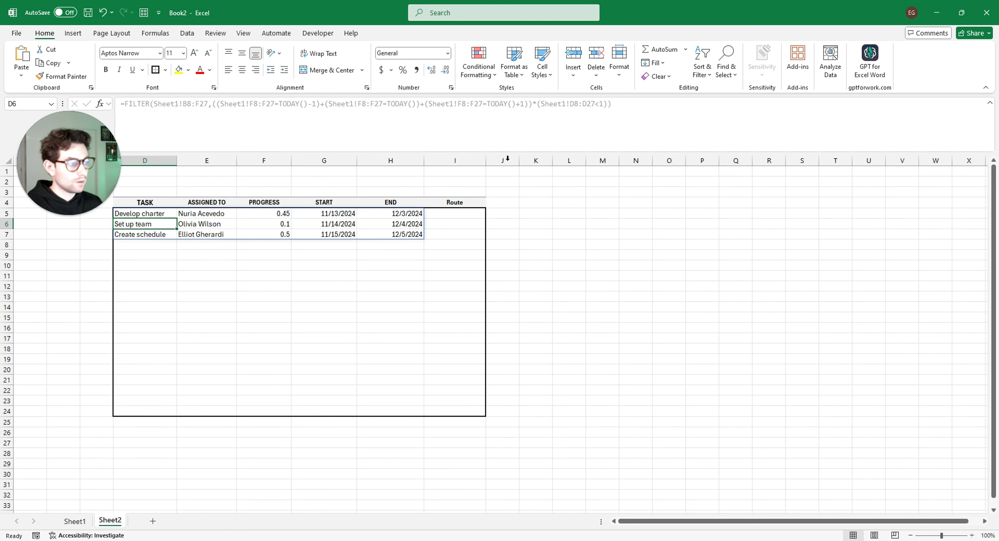
drag(151, 212, 407, 234)
Set the Develop charter task's progress to 100% on Sheet1 to test the filter
click(88, 520)
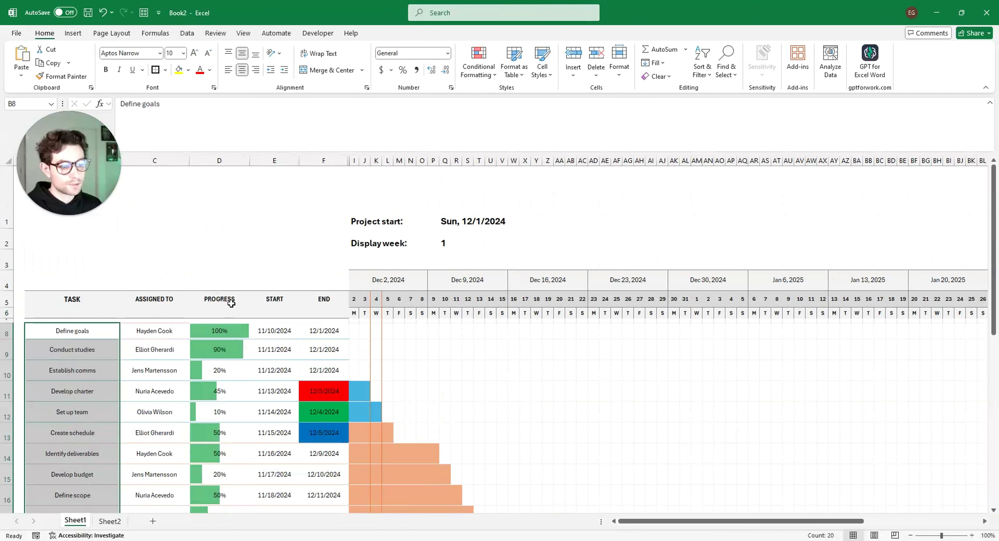
scroll(231, 303, down, 1)
click(230, 265)
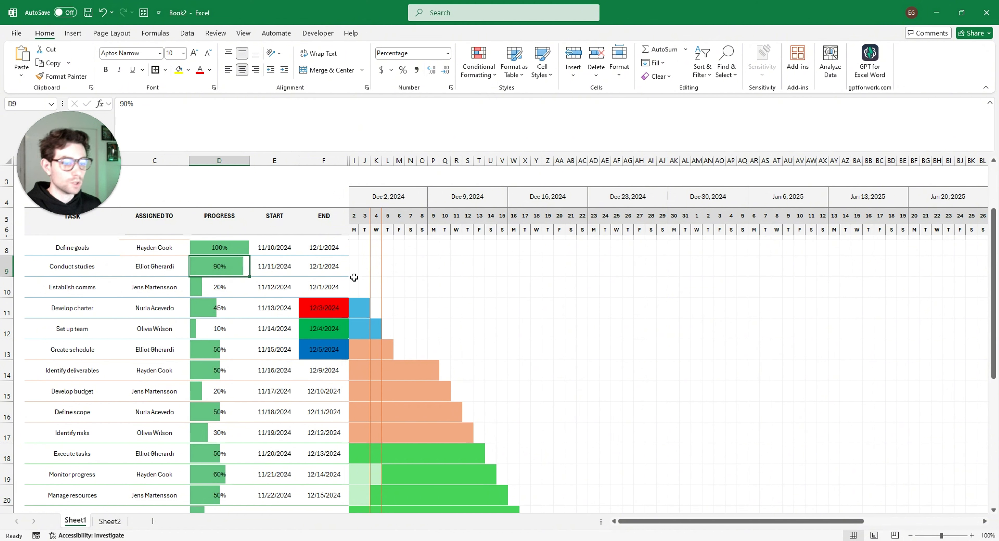
click(228, 315)
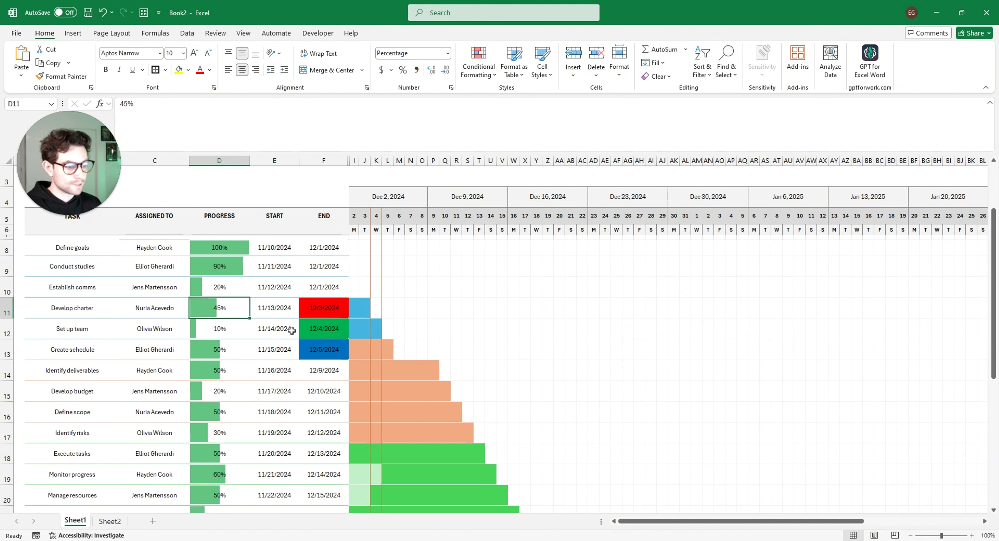
text(100)
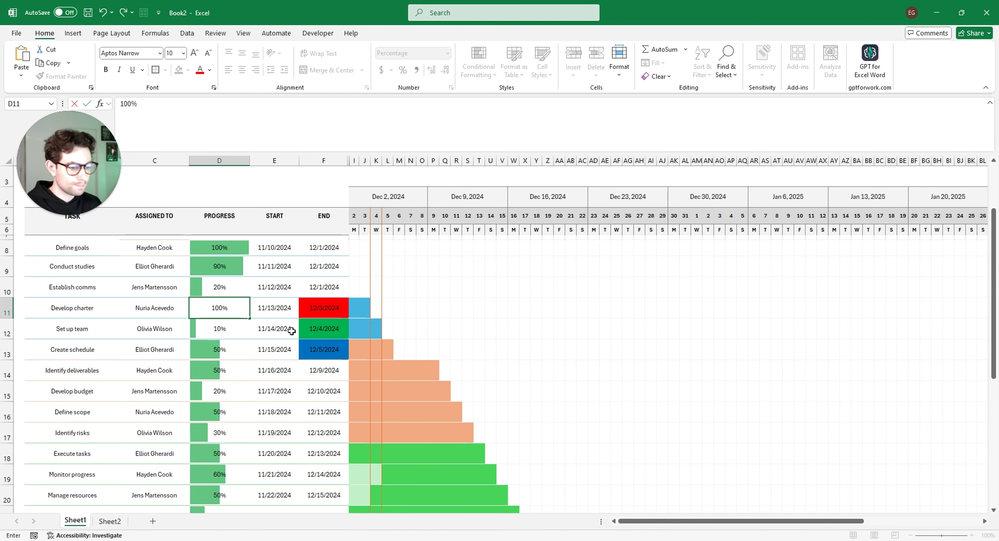
key(Return)
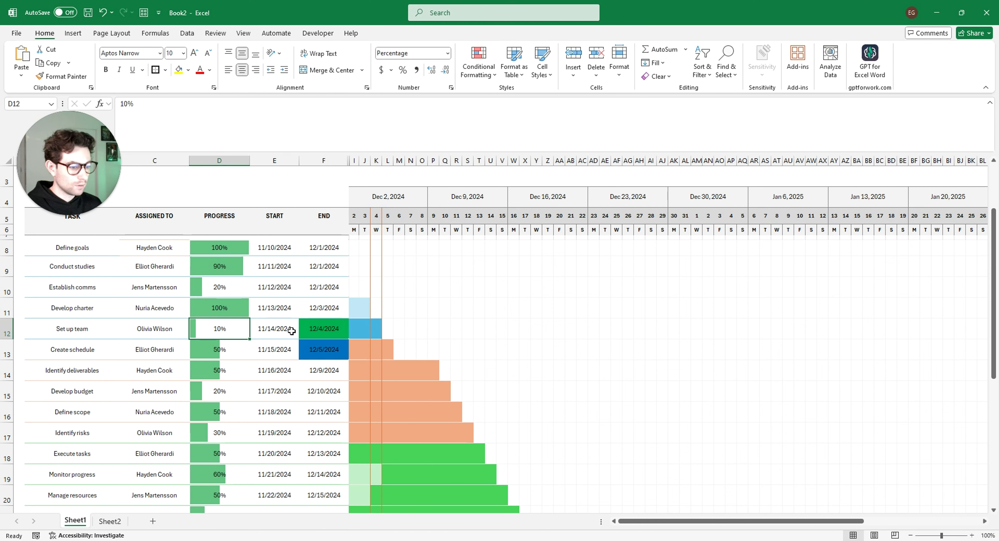
Check which task rows the FILTER formula returns on Sheet2
click(110, 520)
click(298, 256)
drag(156, 213, 399, 233)
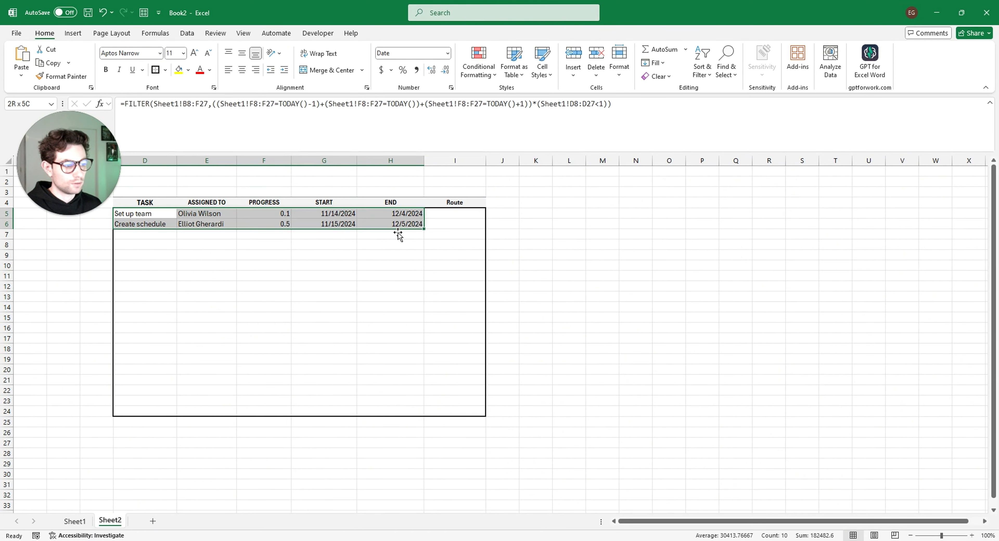
click(438, 295)
Set the Develop charter task's progress back to 45% on Sheet1 and return to the filtered table on Sheet2
click(75, 521)
click(233, 305)
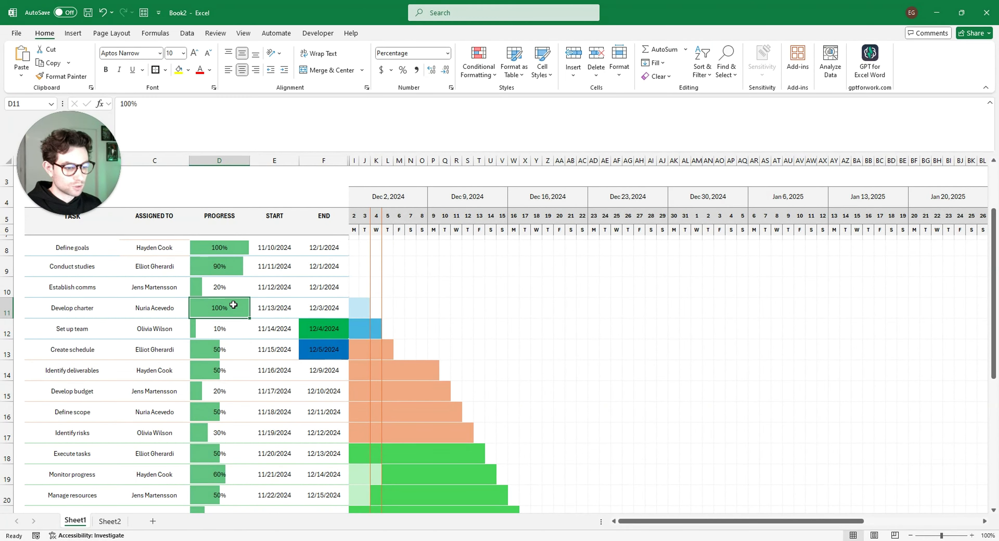
text(45)
key(Return)
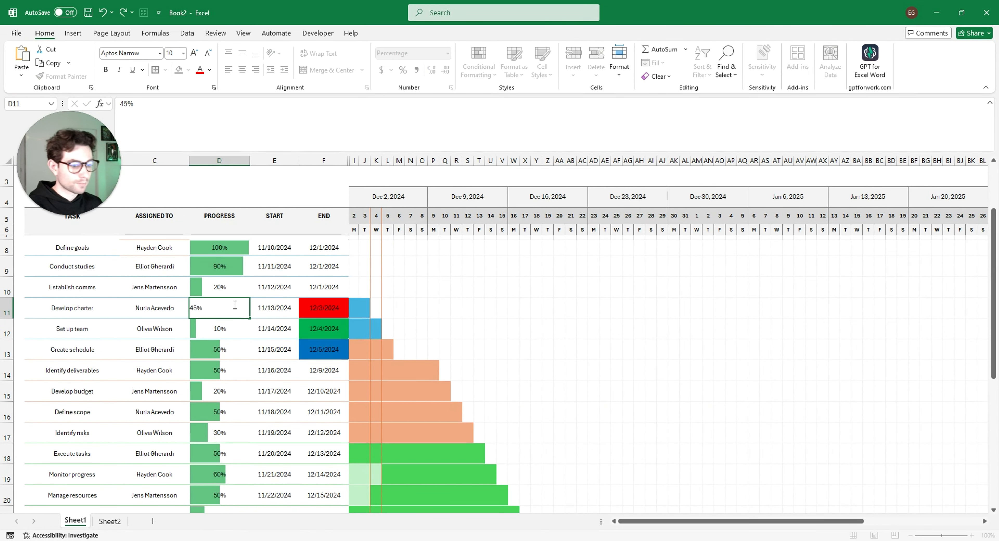
click(110, 521)
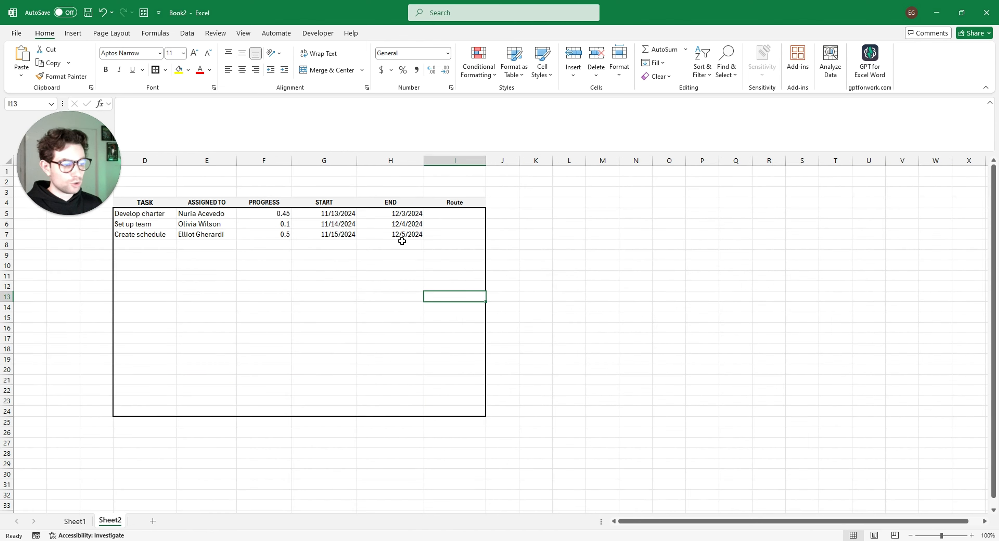
Start an IF formula in Route cell I5 that returns "Past Due" when the end date H5 equals TODAY()-1
click(452, 241)
click(463, 201)
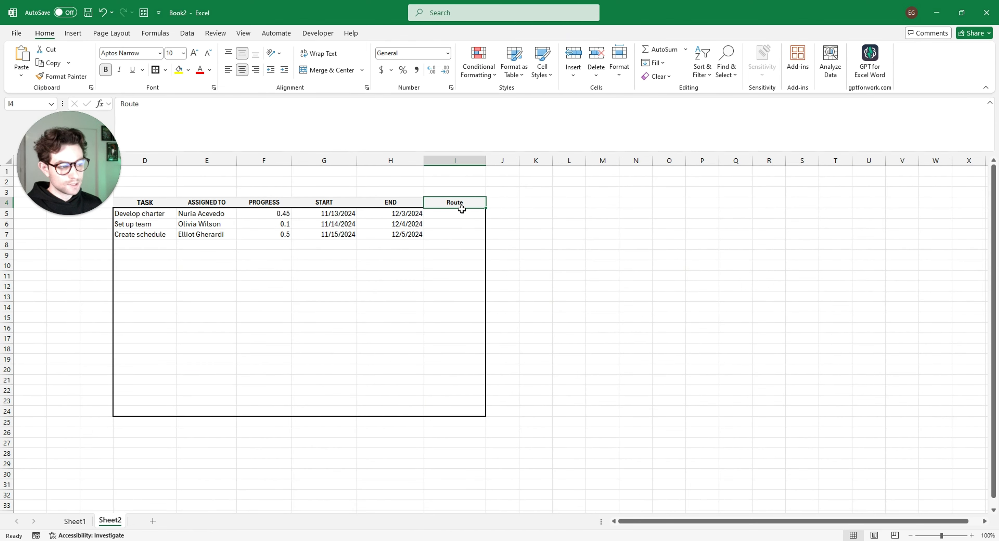
drag(461, 210, 454, 403)
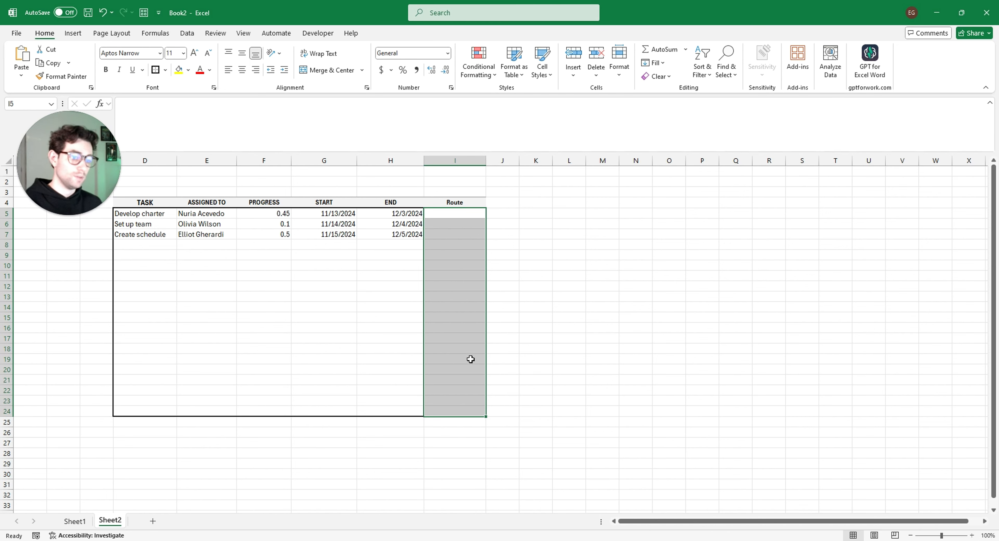
click(461, 212)
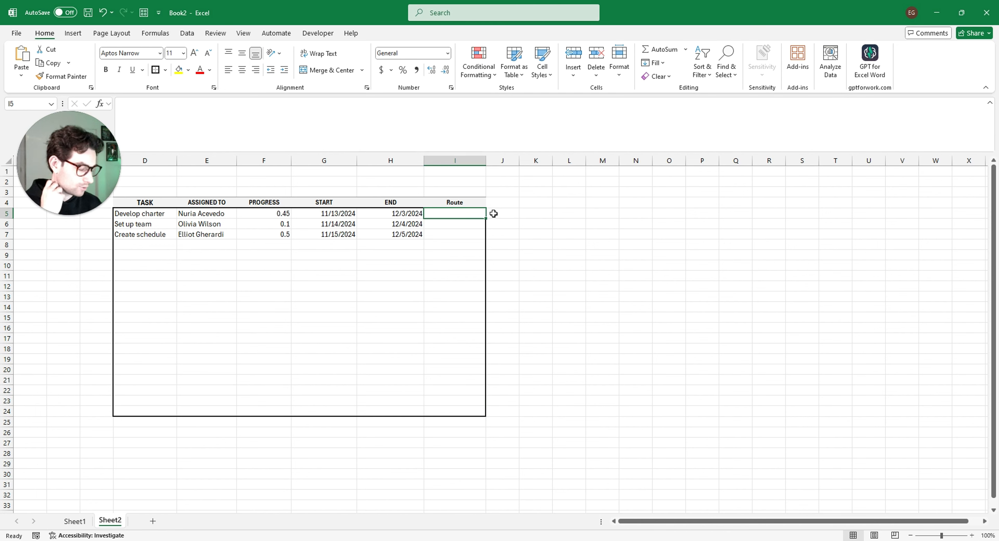
text(=)
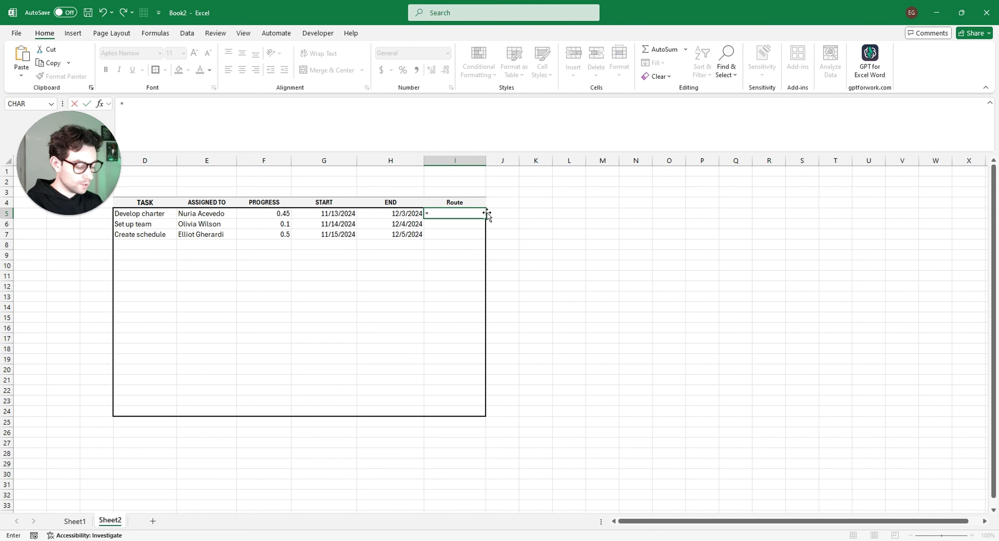
text(IF()
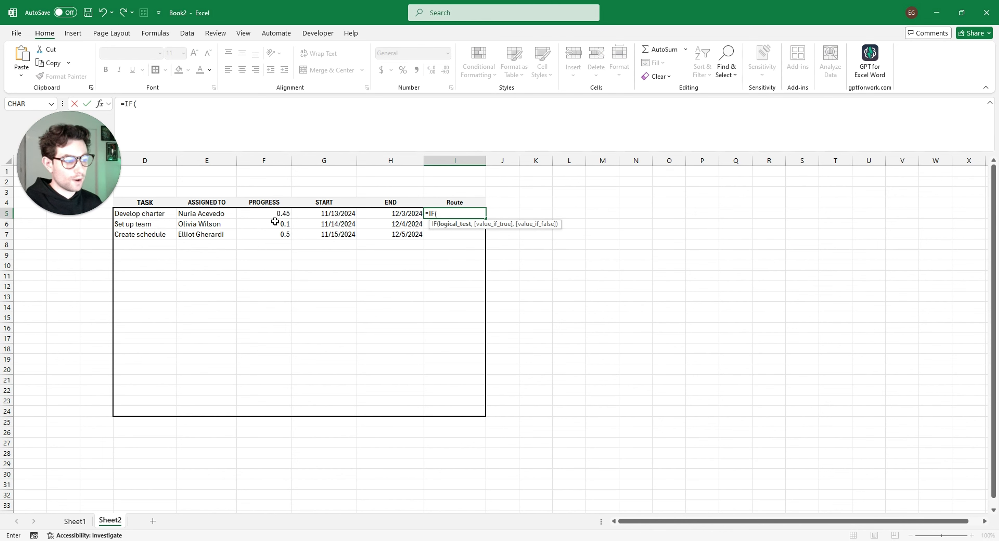
click(405, 214)
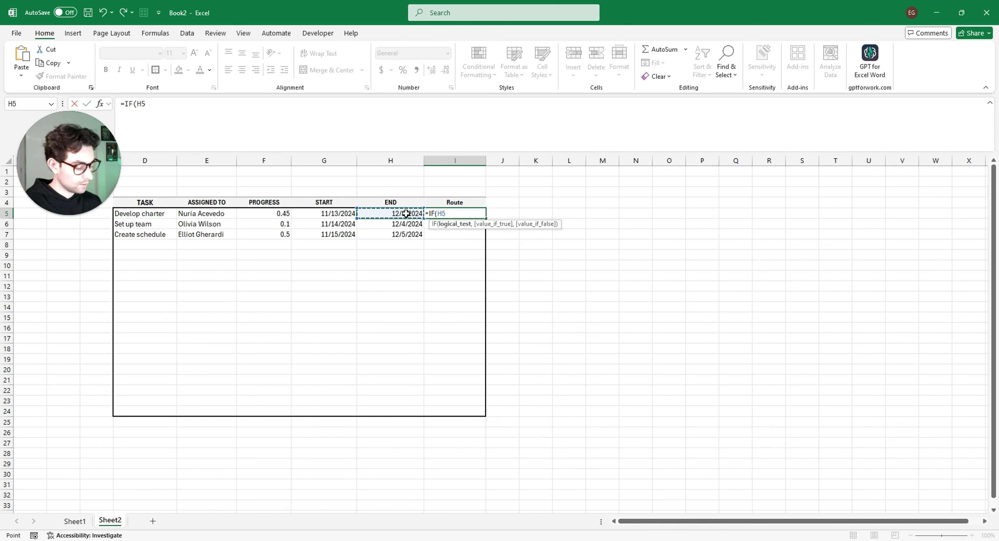
text(=TODAY()
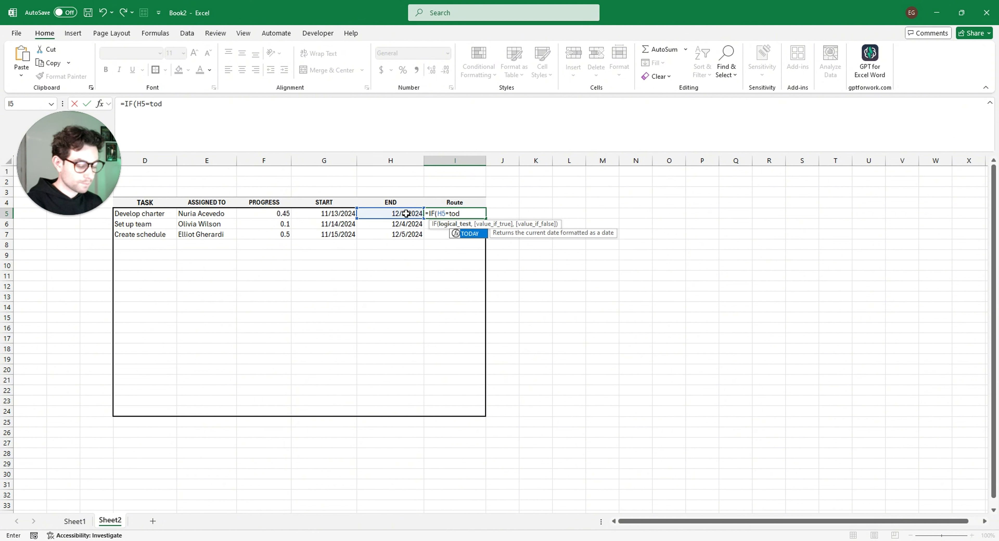
text()-)
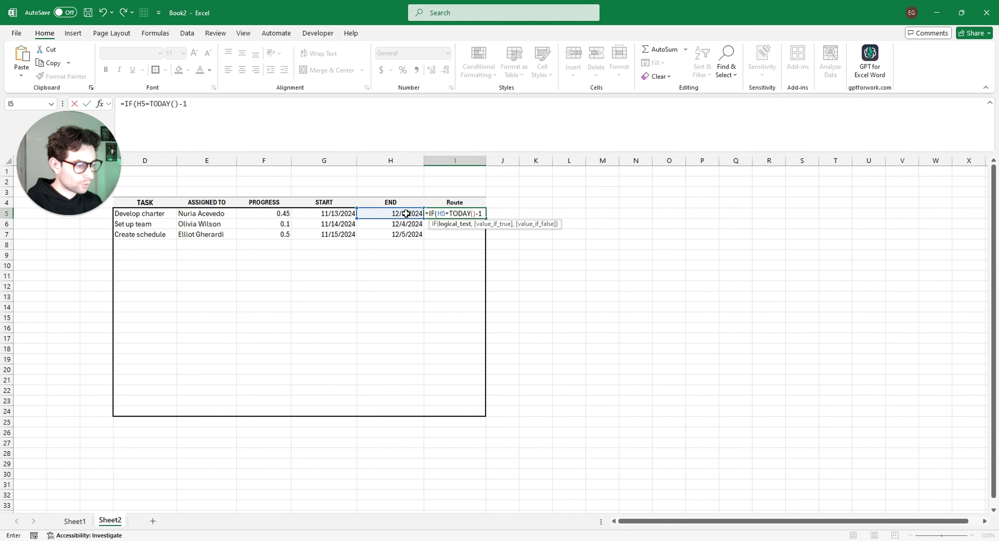
text(1,"Past Due)
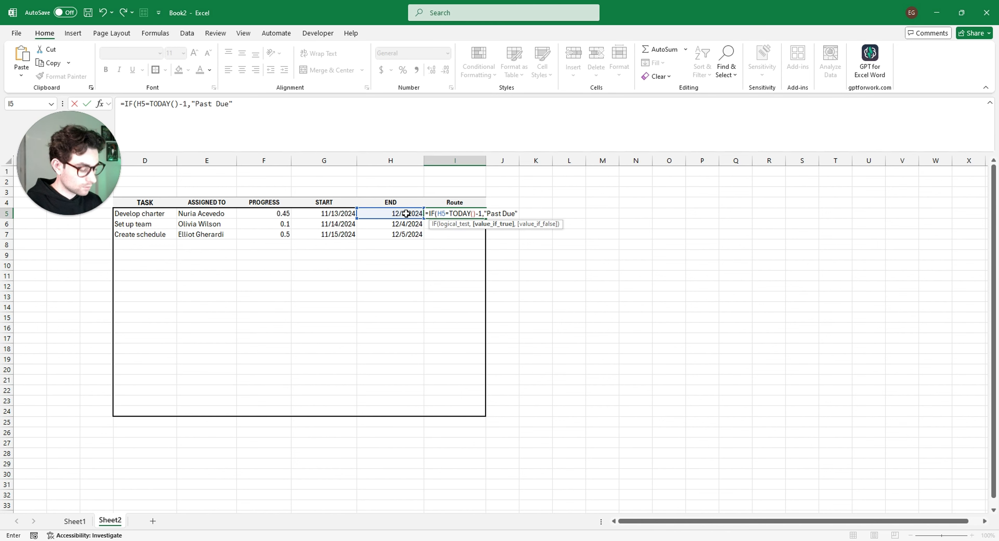
text(",)
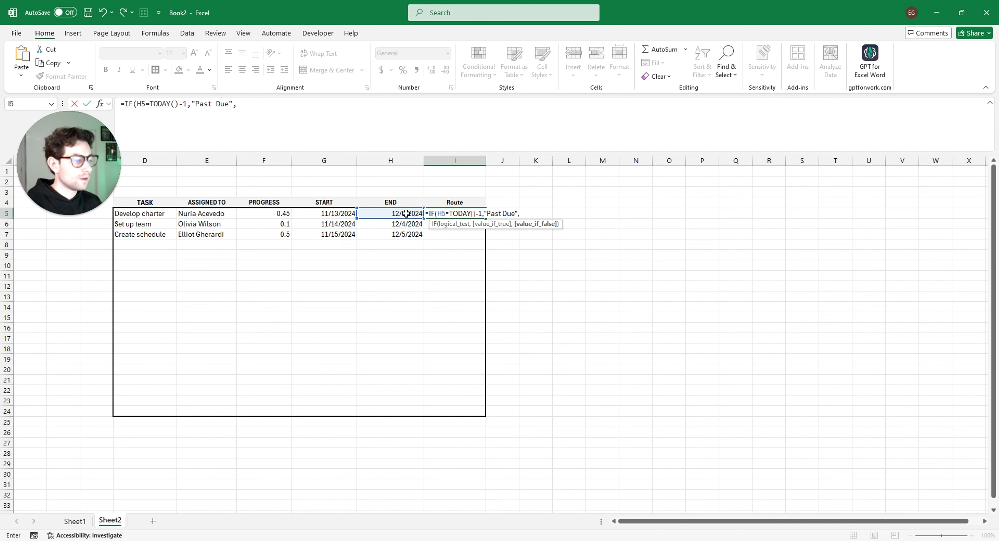
Nest a second IF in the Route formula that returns "Due Today" when H5 equals TODAY()
text(IF()
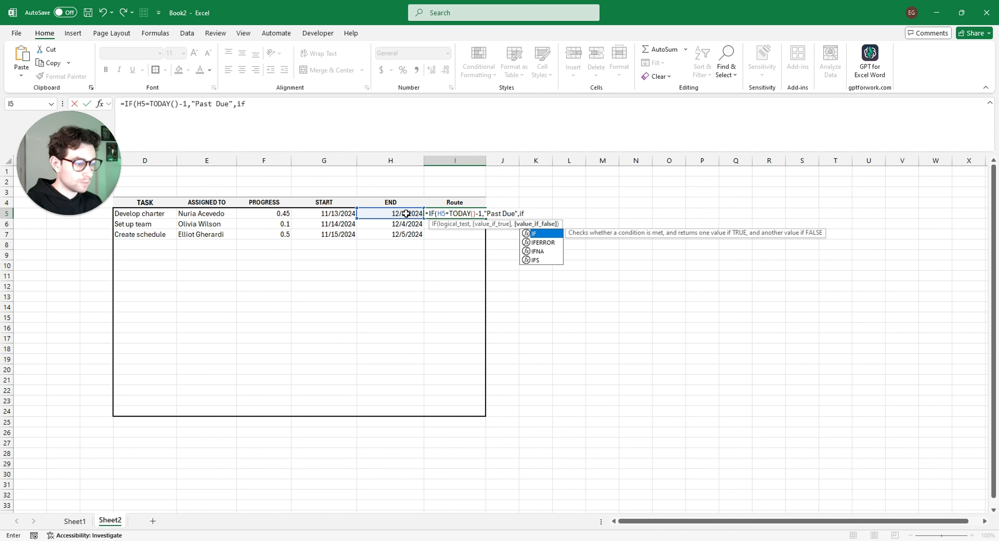
click(409, 213)
text(=TODAY()
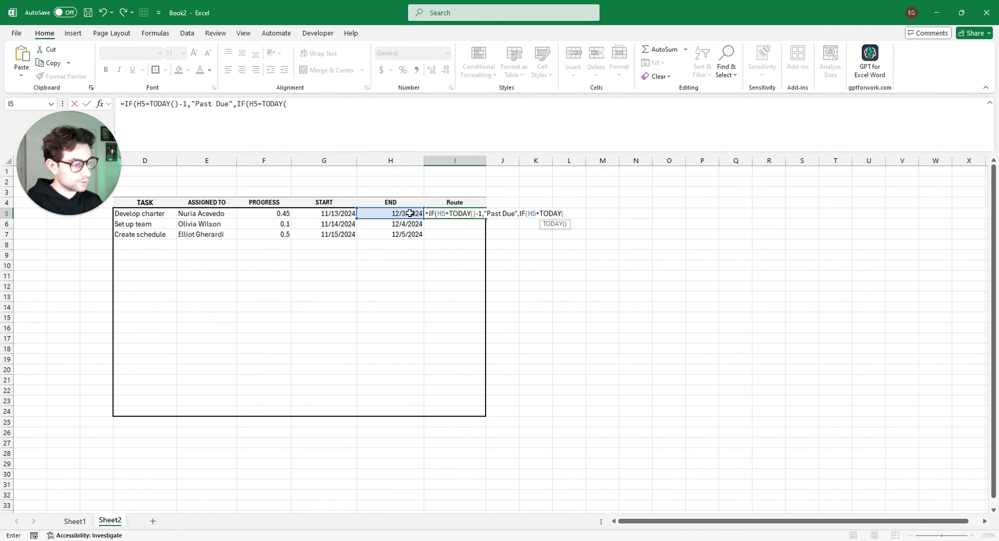
text())
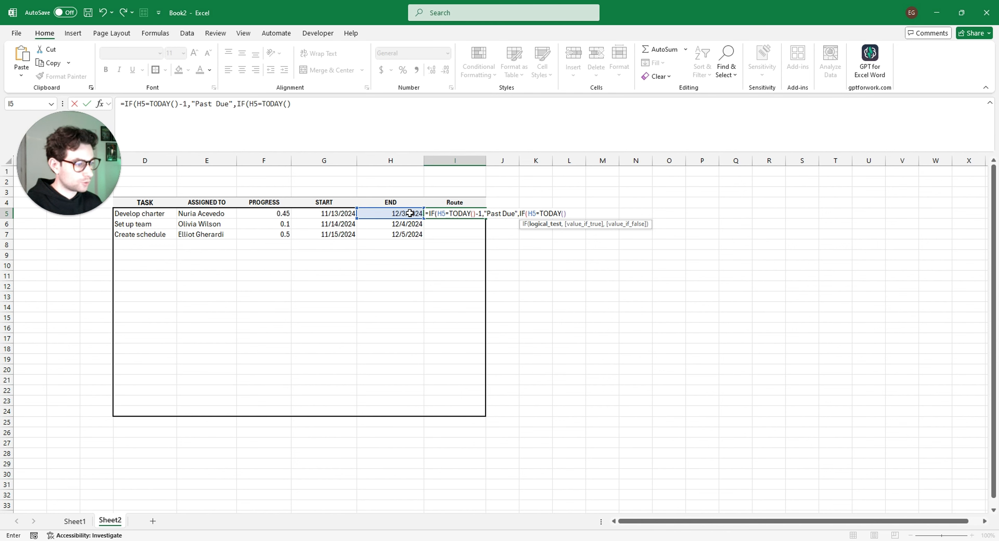
text(,"Due Today)
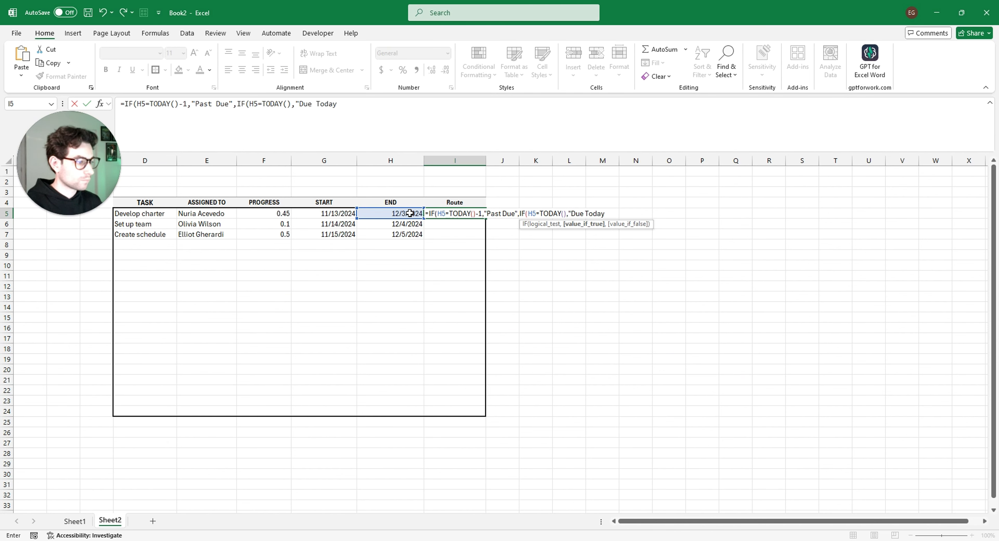
text(")
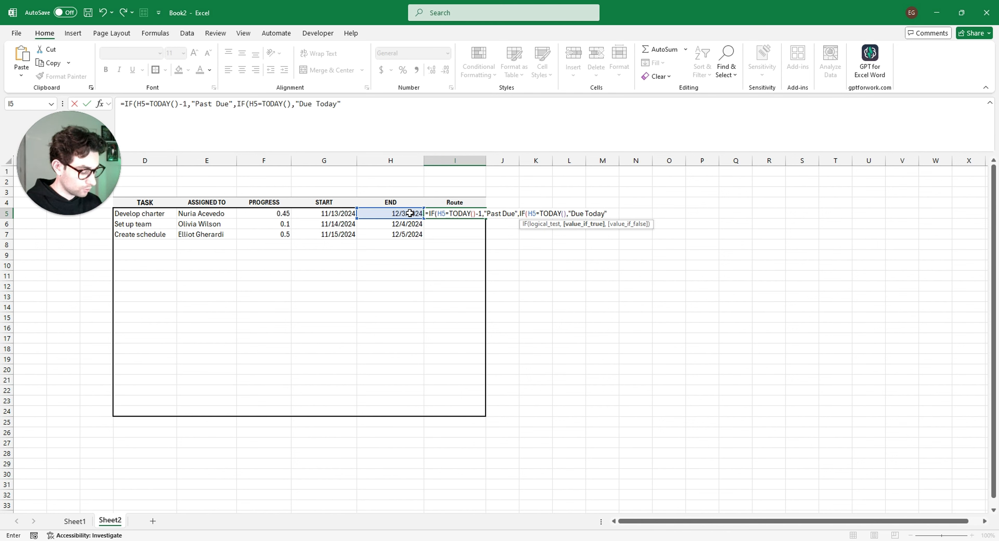
Nest a third IF in the Route formula that returns "Due Tommorrow" when H5 equals TODAY()+1
text(,if)
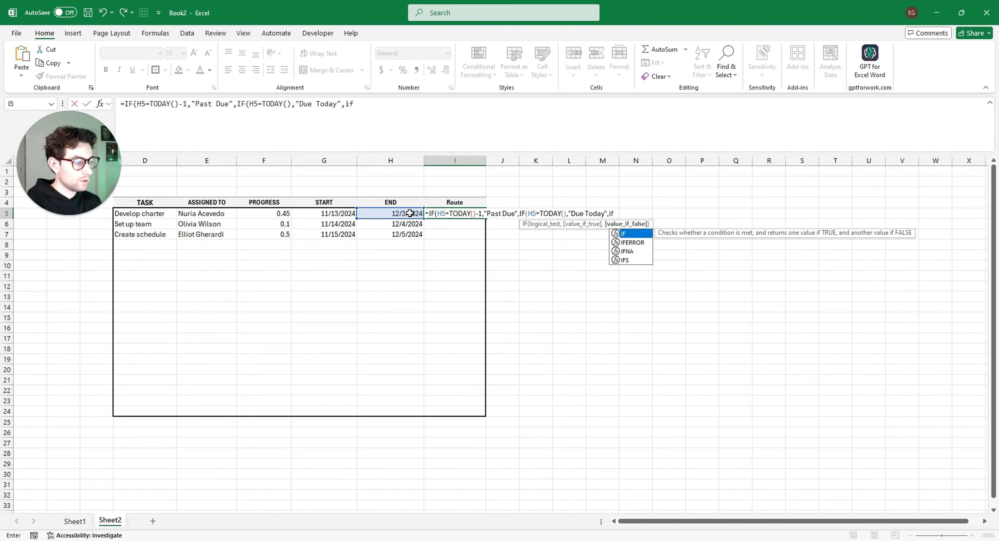
key(Tab)
click(403, 215)
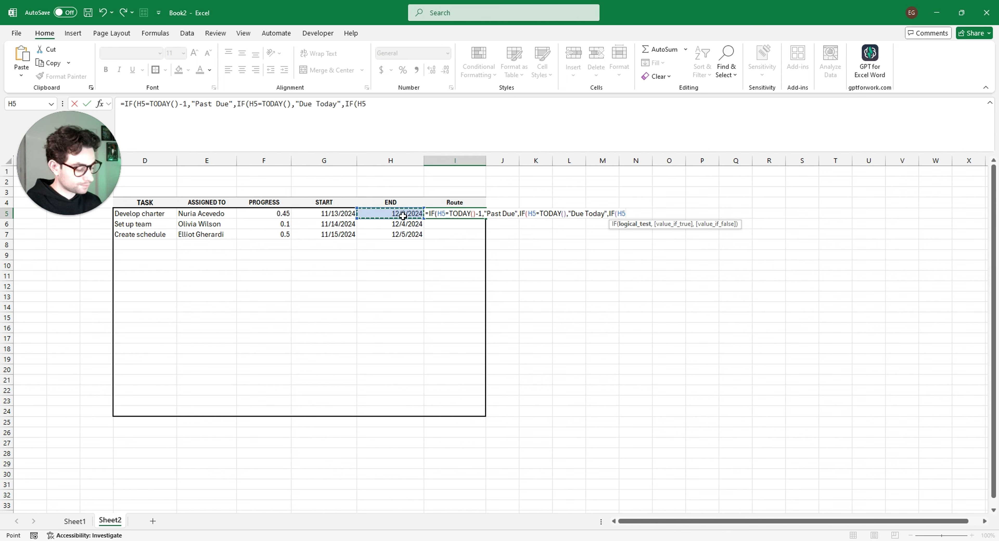
text(=Tod)
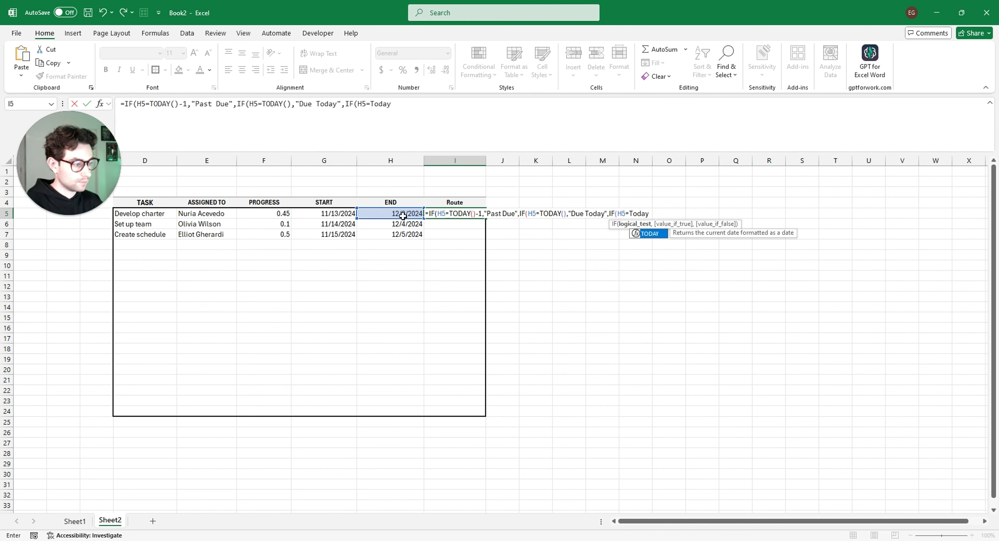
text(ay)
key(Tab)
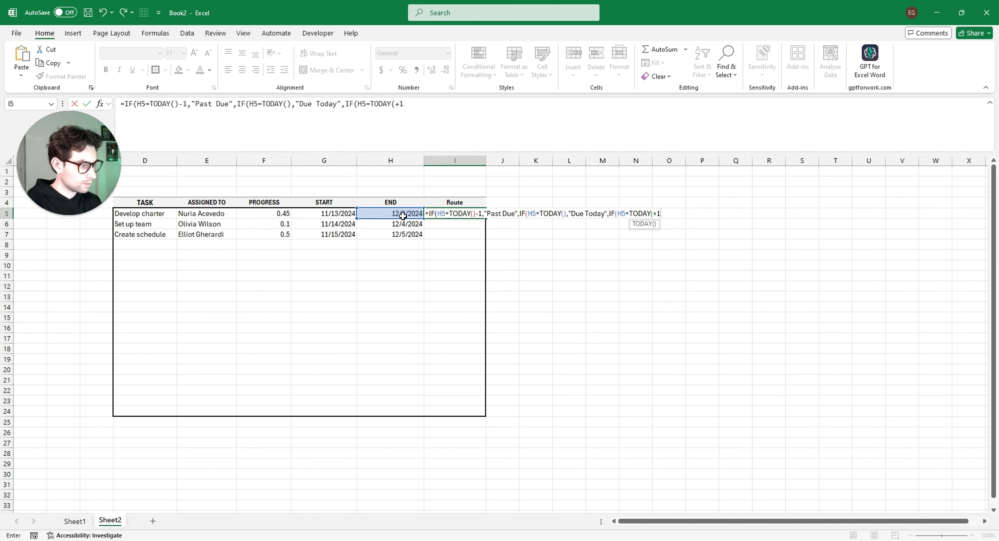
text()+)
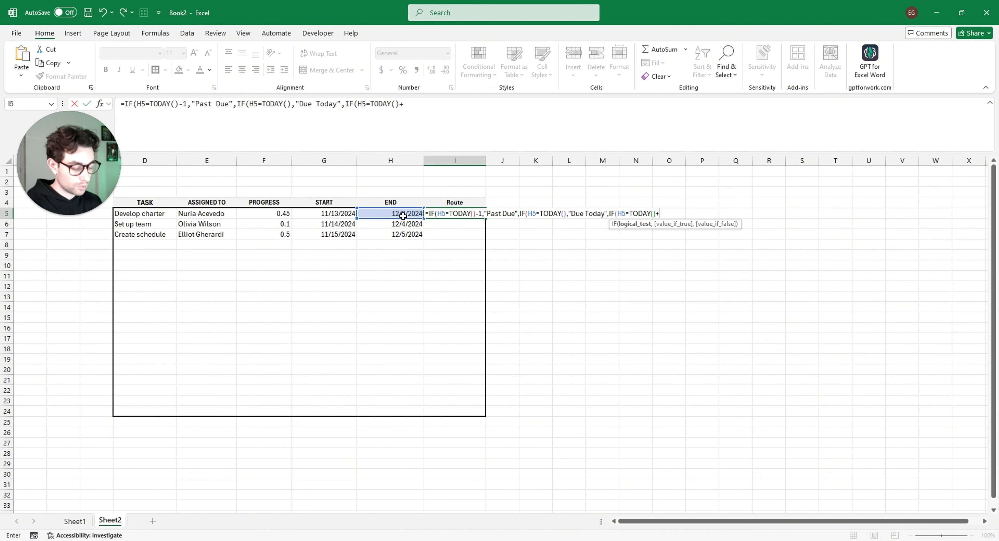
text(1)
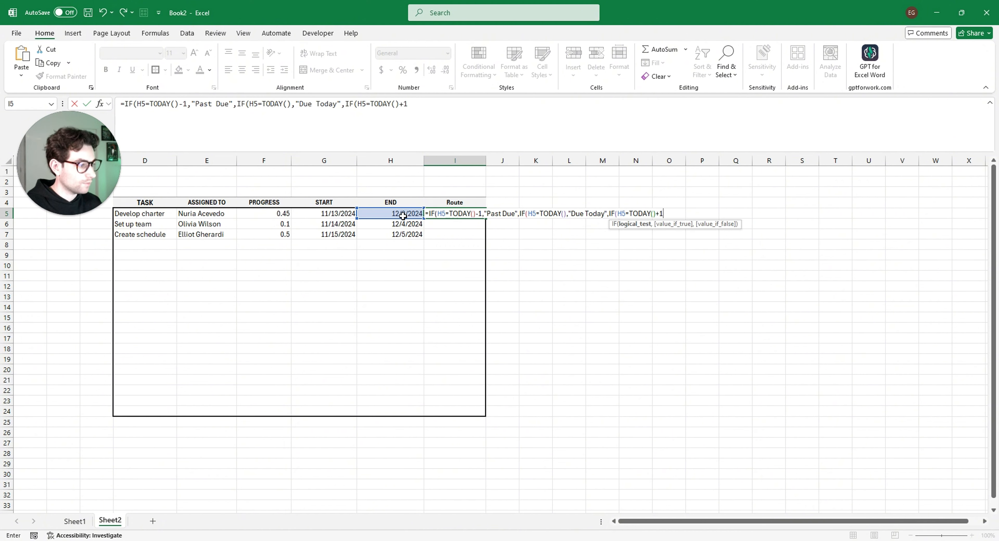
text(,)
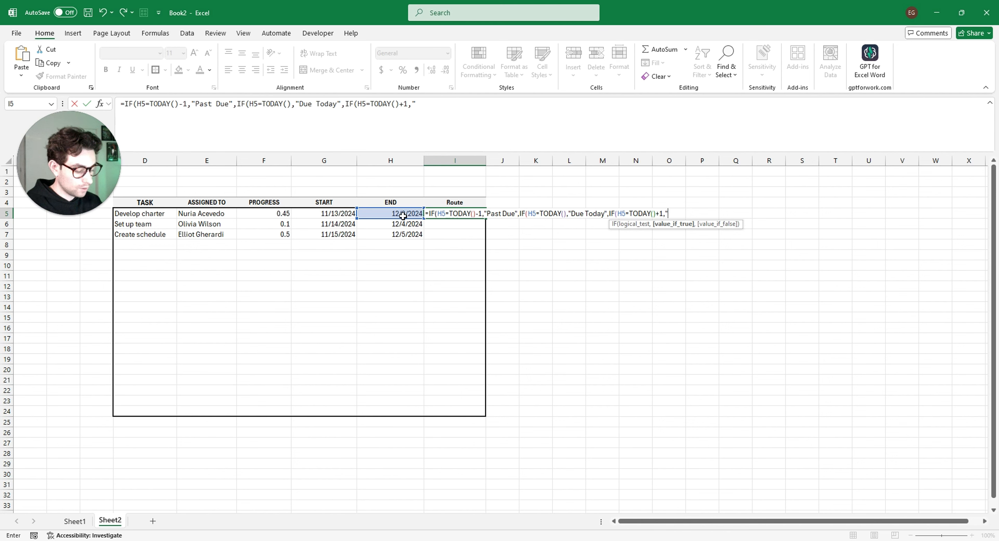
text("Due Tommorrow)
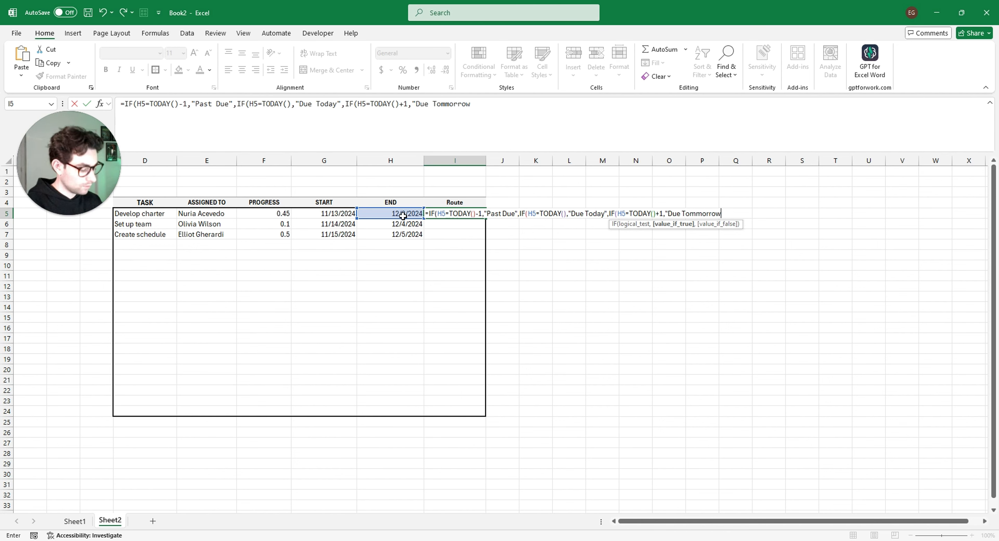
text(")
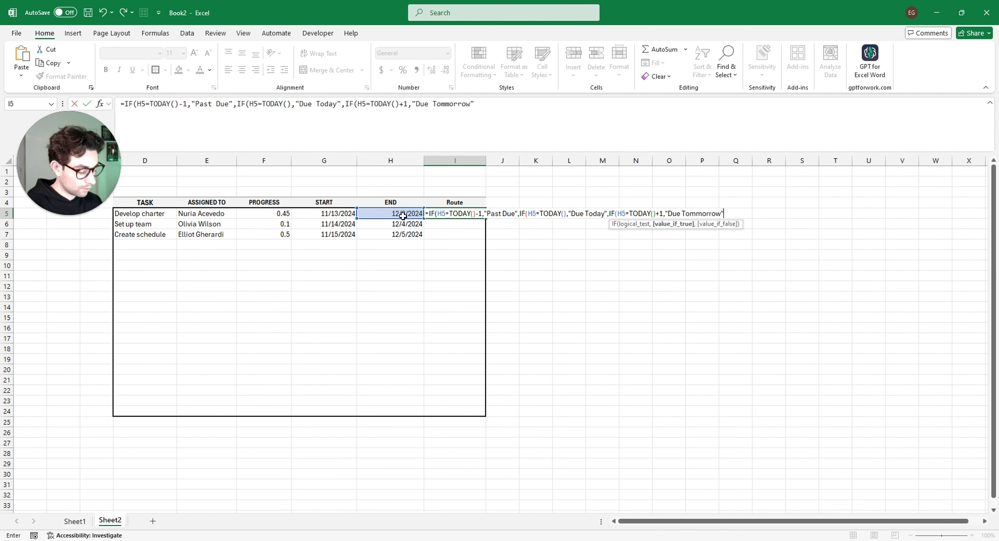
Complete the Route formula with an empty string ("") as the fallback and fill it down from I5 to I24
text(,)
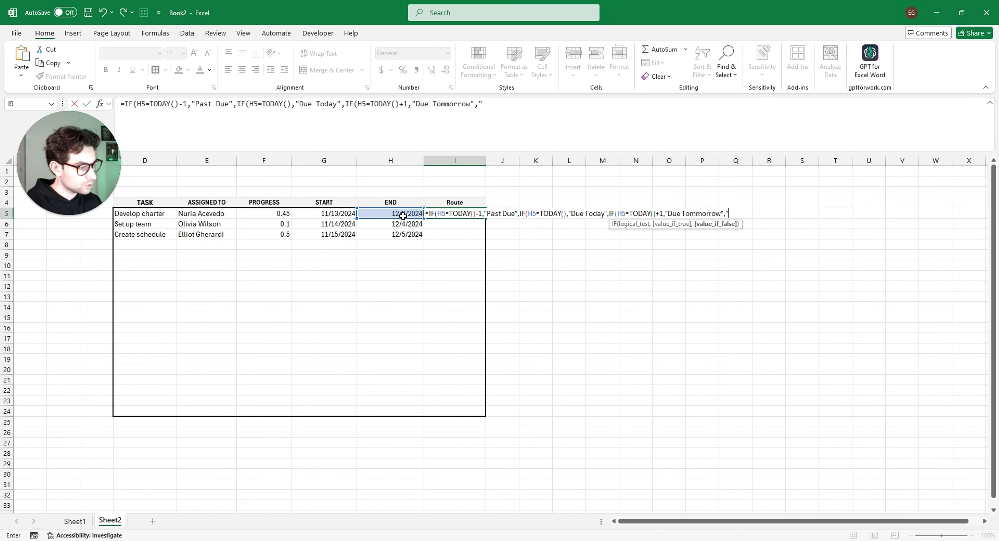
text(""))
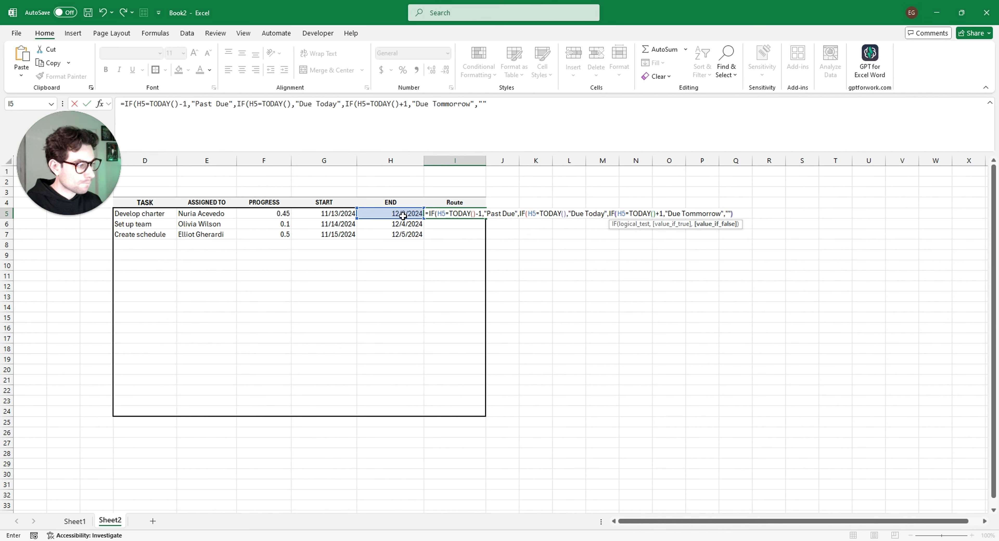
text()))
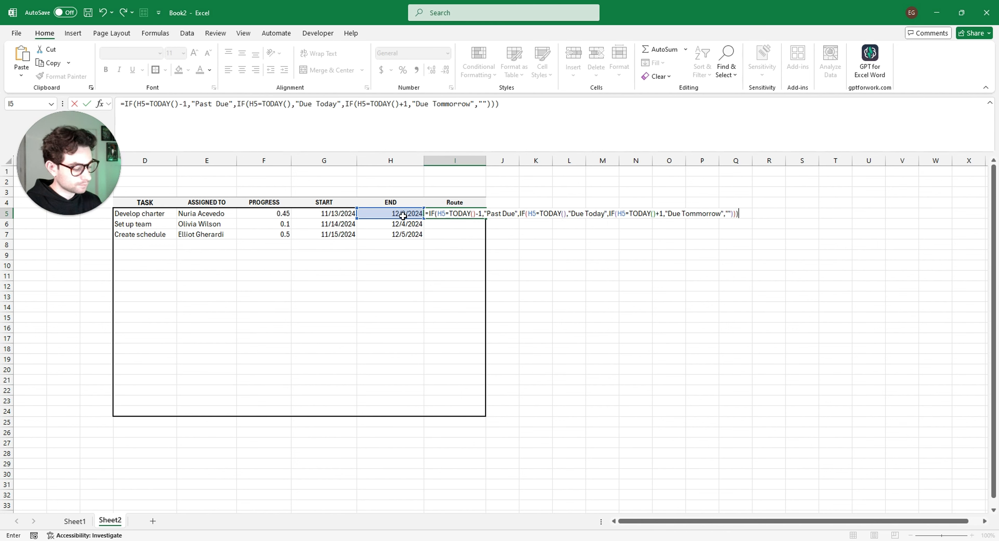
key(Return)
click(470, 213)
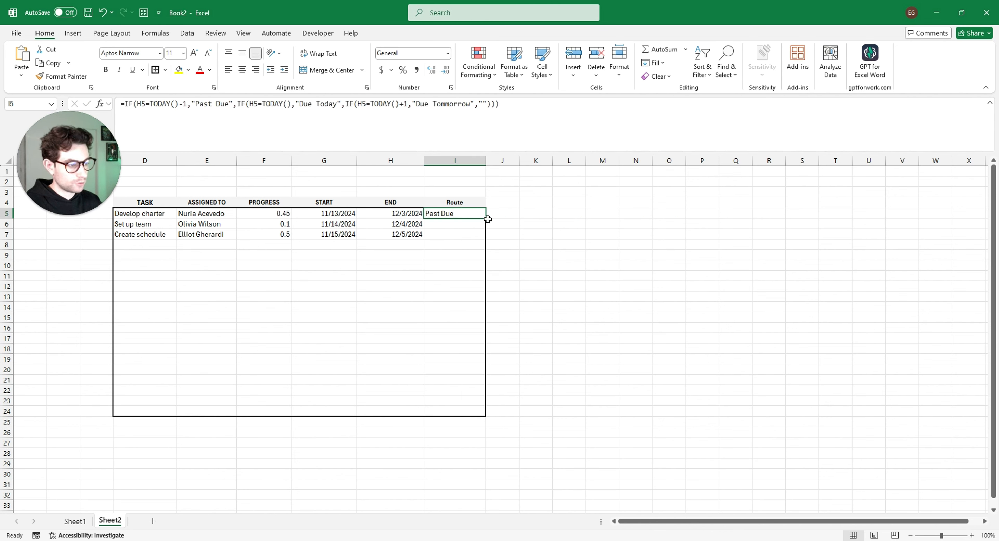
drag(488, 219, 468, 414)
click(543, 362)
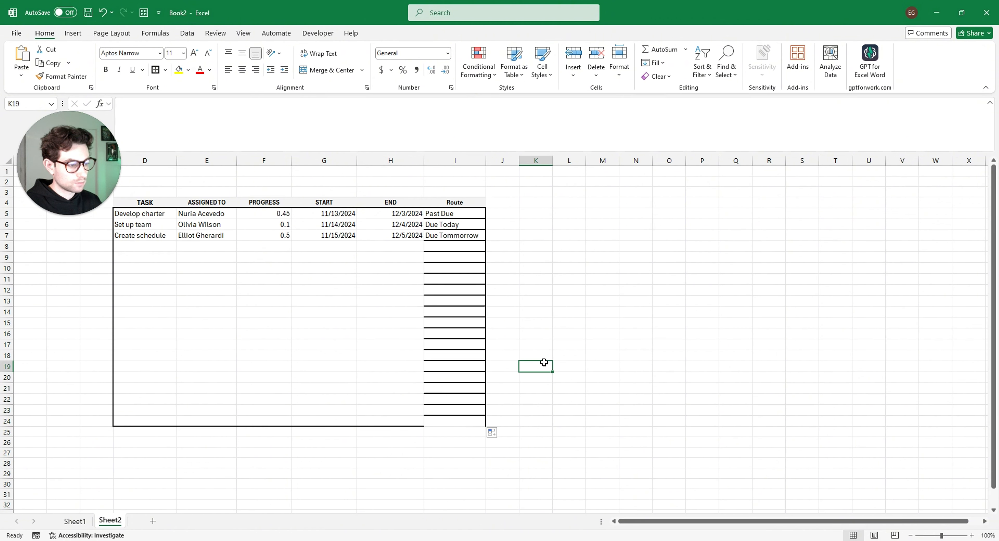
Remove all borders from the End and Route cells H5:I24
drag(408, 212, 479, 421)
click(166, 70)
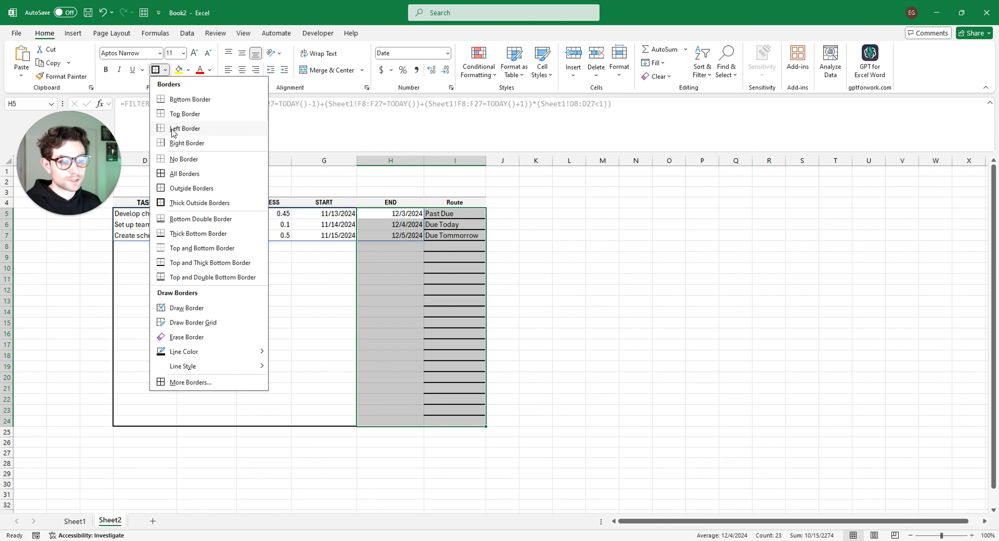
click(180, 157)
drag(448, 295, 450, 287)
Apply thick outside borders around the filtered task table D5:I24
drag(146, 212, 459, 411)
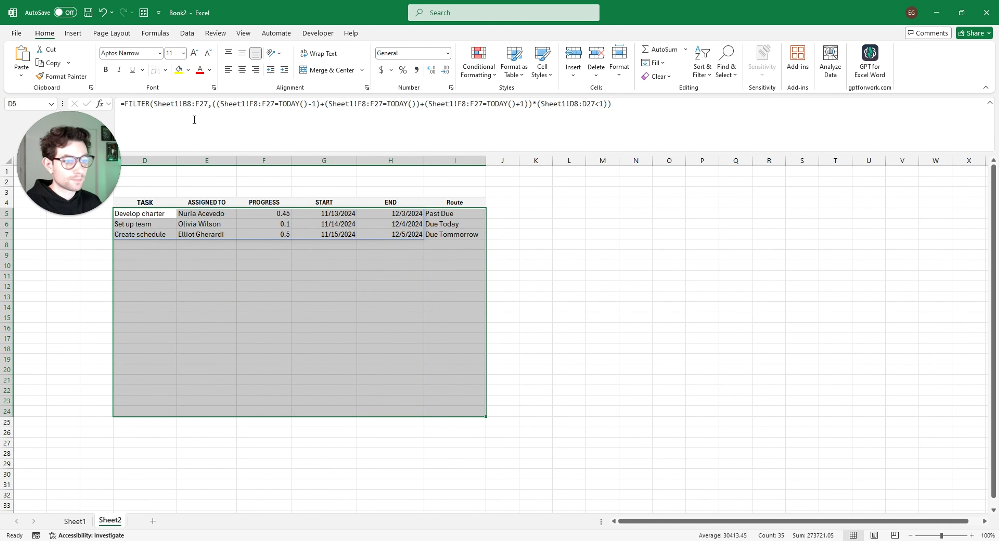
click(166, 70)
click(209, 206)
click(531, 277)
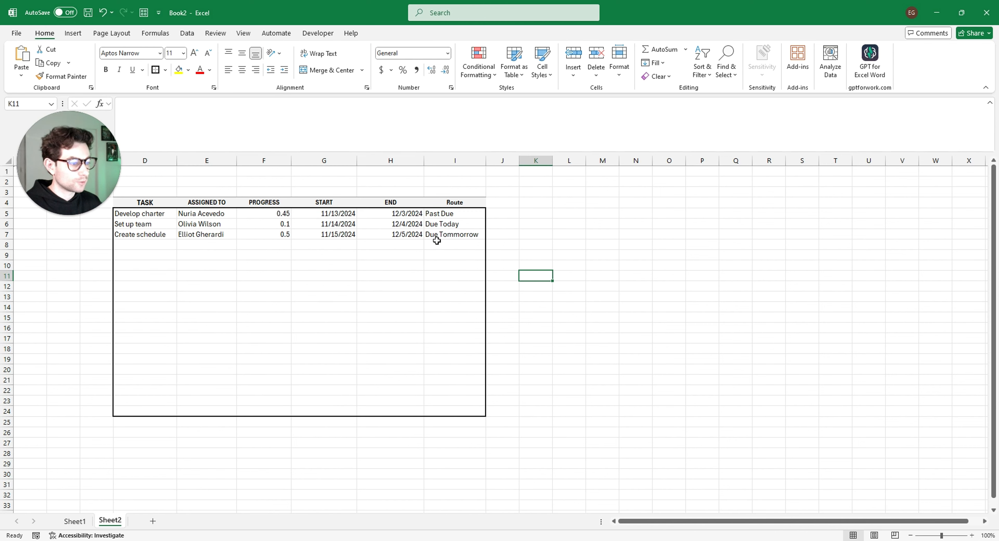
Inspect the Route formula in empty row 12 and in I5, along with the end date cell H5 it refers to
click(441, 256)
double_click(440, 287)
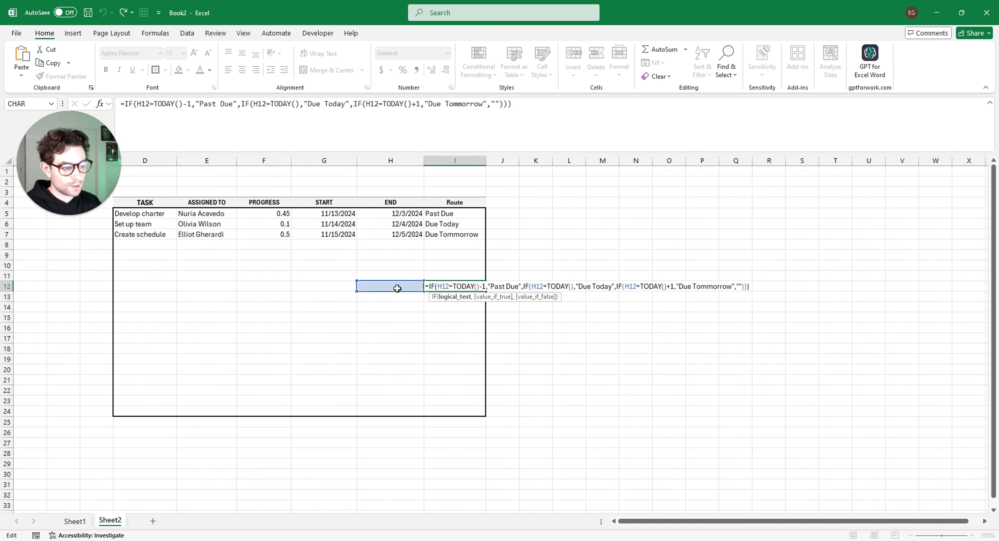
key(Escape)
click(439, 213)
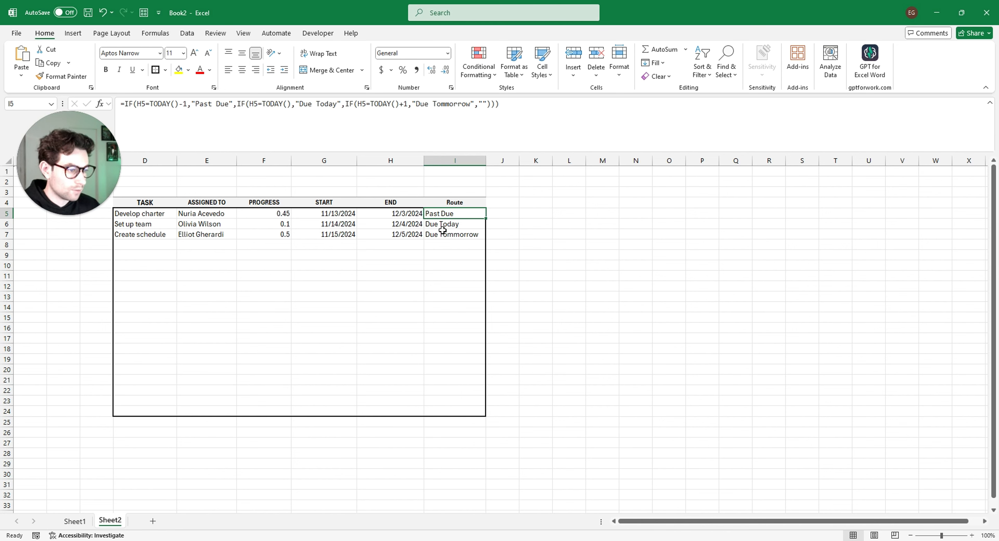
click(404, 215)
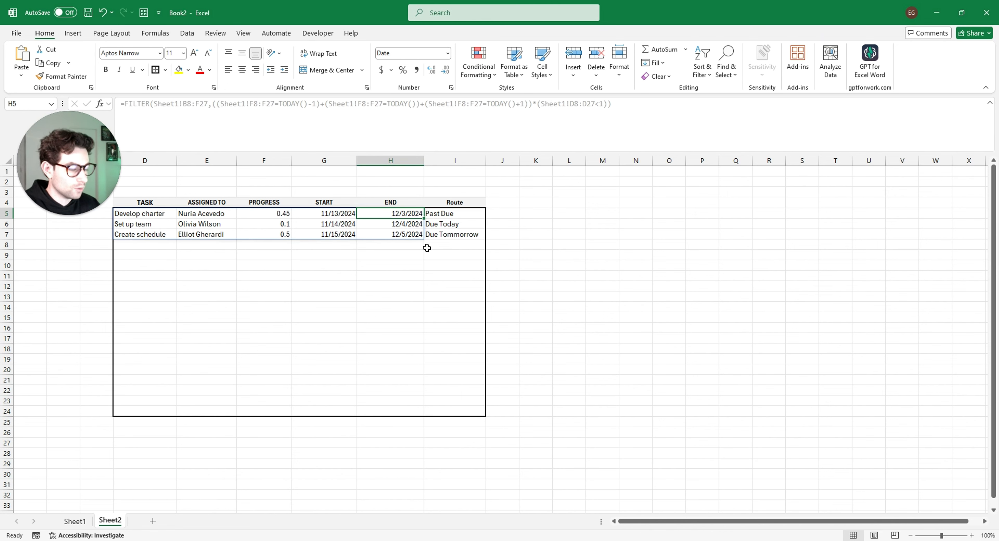
Compare the Route labels in I5:I7 with the end dates in column H, ending on an empty cell outside the table
click(457, 214)
click(411, 214)
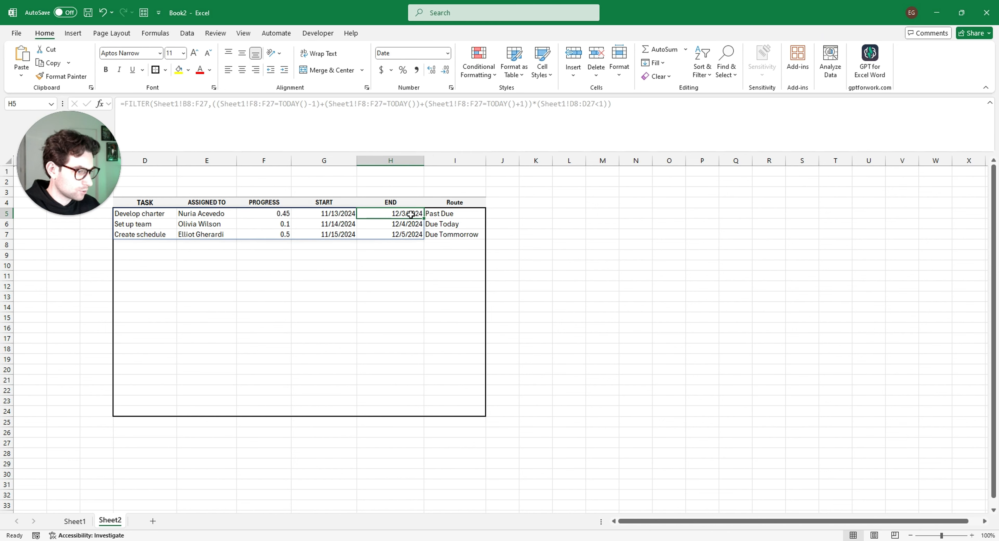
click(440, 224)
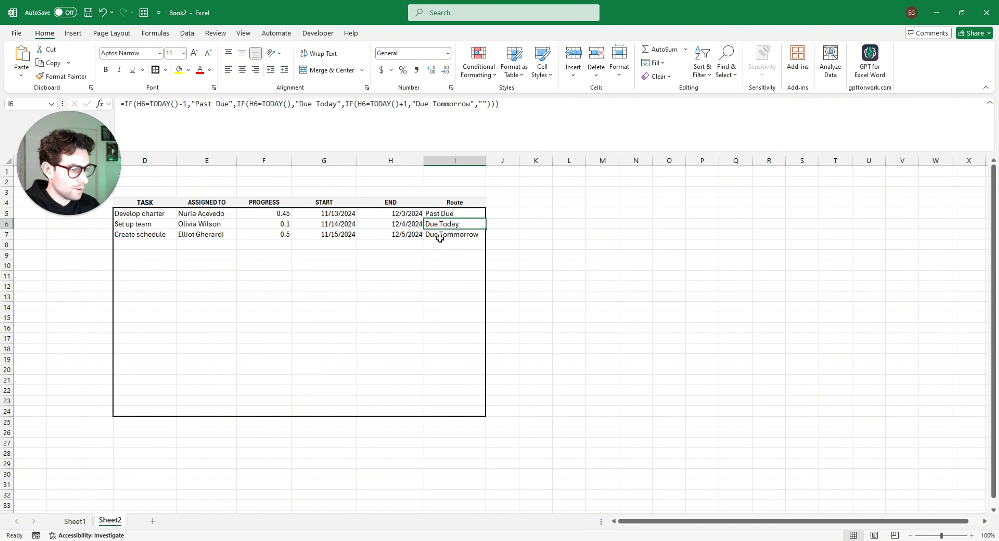
click(432, 233)
click(545, 280)
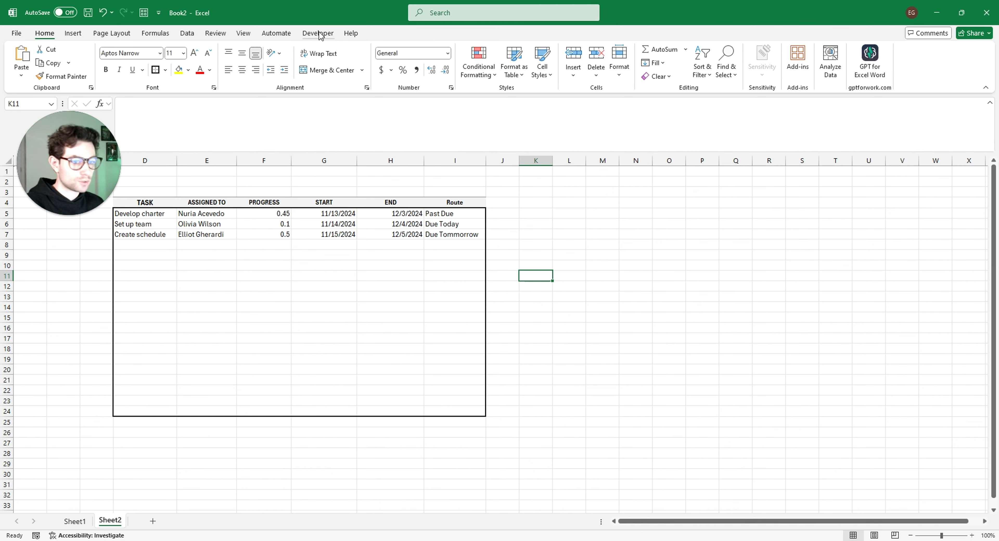
Check whether Developer is enabled among the main tabs in the ribbon customization options, and close the options
click(16, 33)
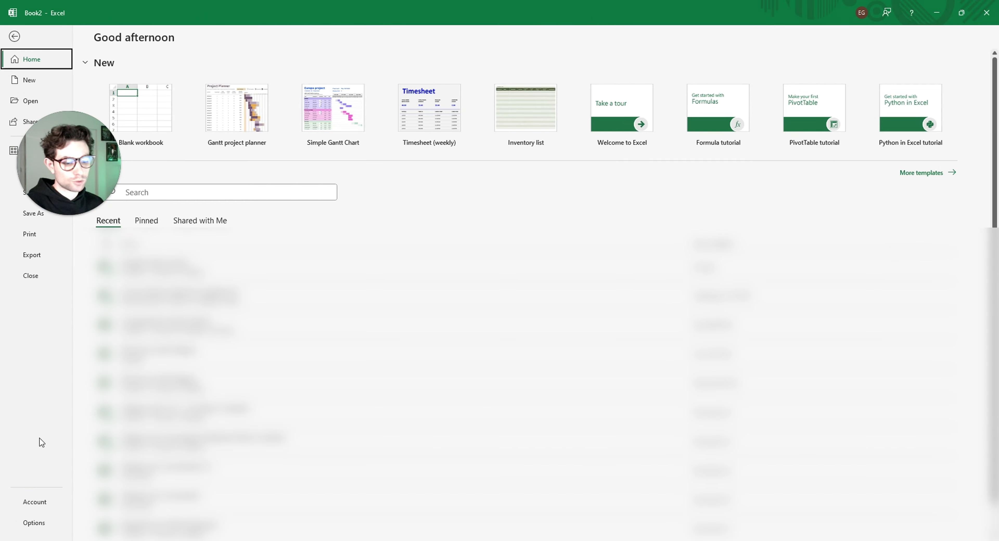
click(39, 523)
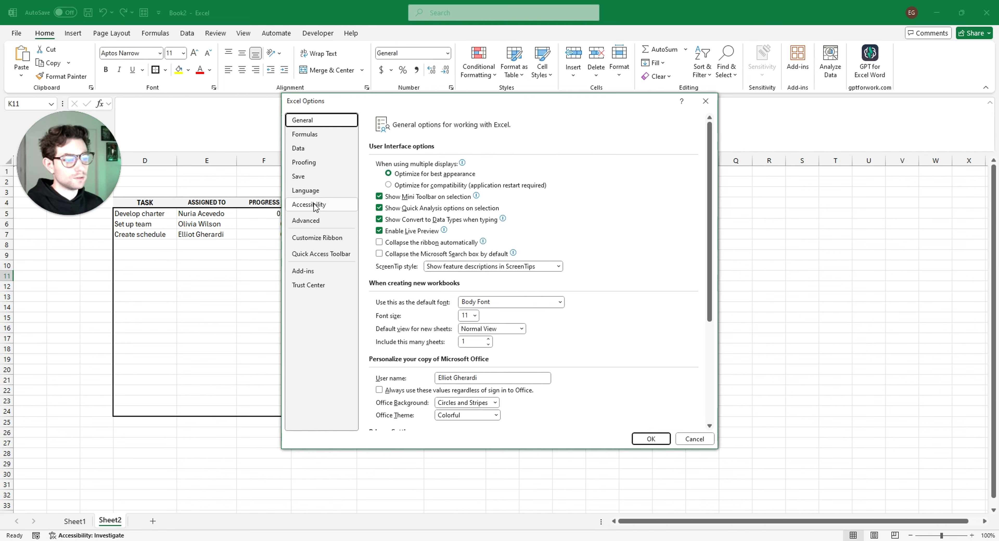
click(323, 238)
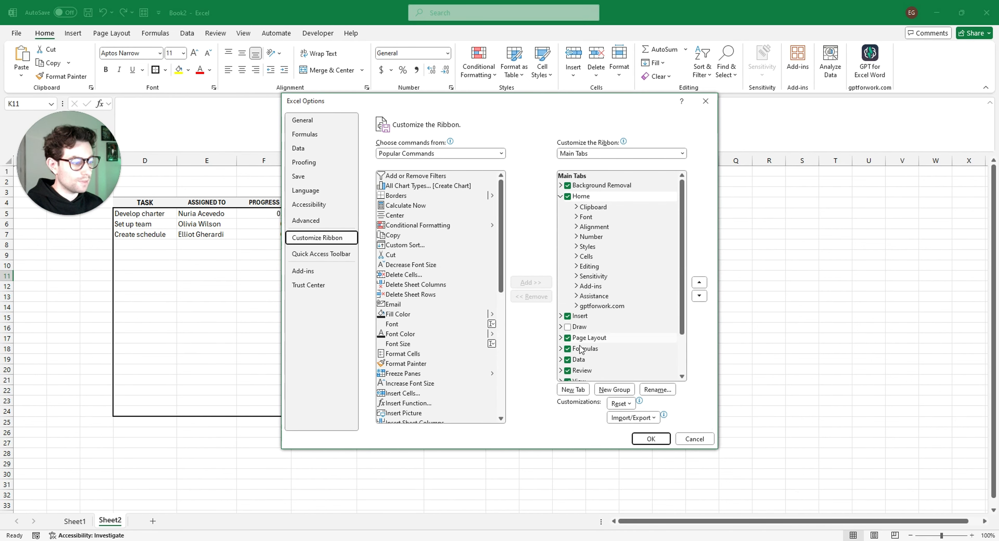
scroll(574, 357, down, 2)
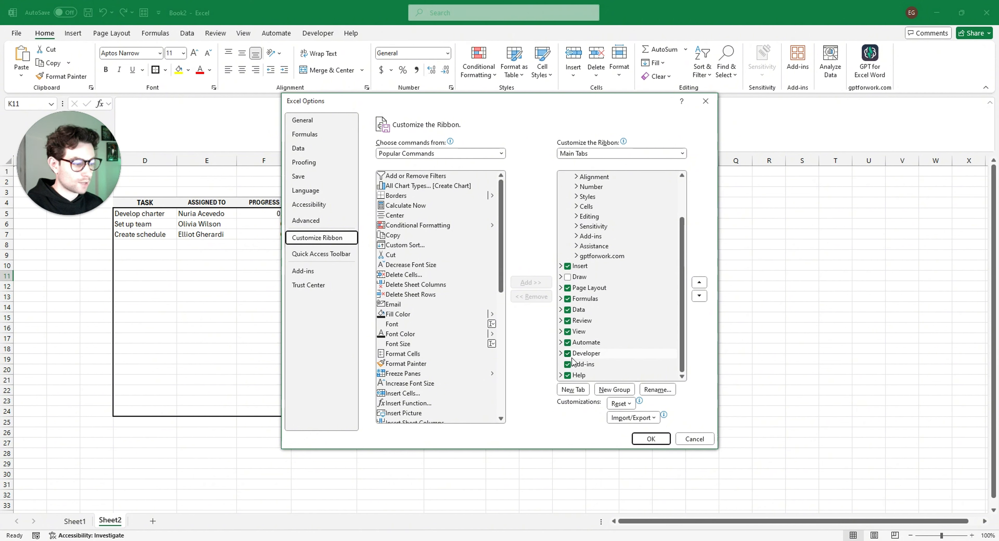
click(655, 440)
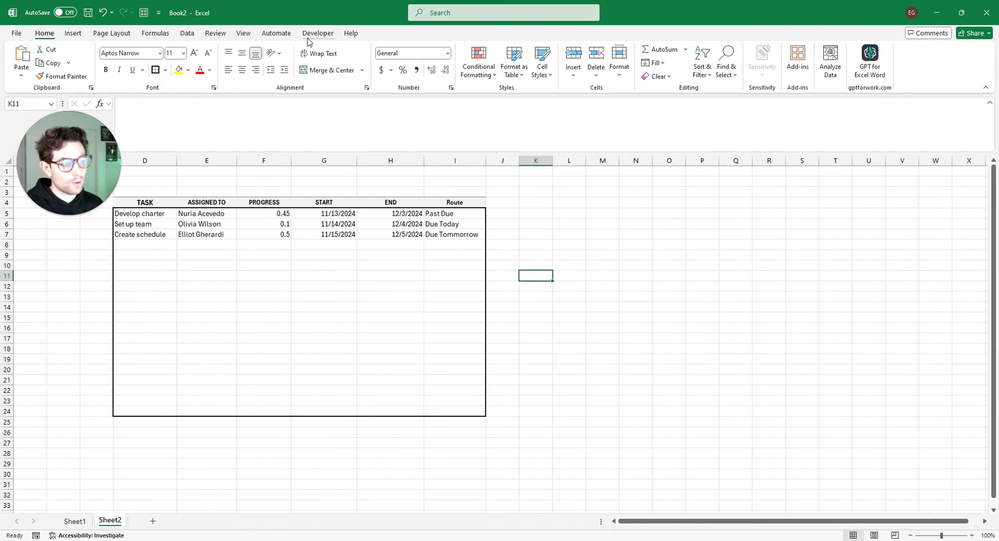
Bring up the developer tools and select the empty cell D2 above the task table on Sheet1
click(324, 34)
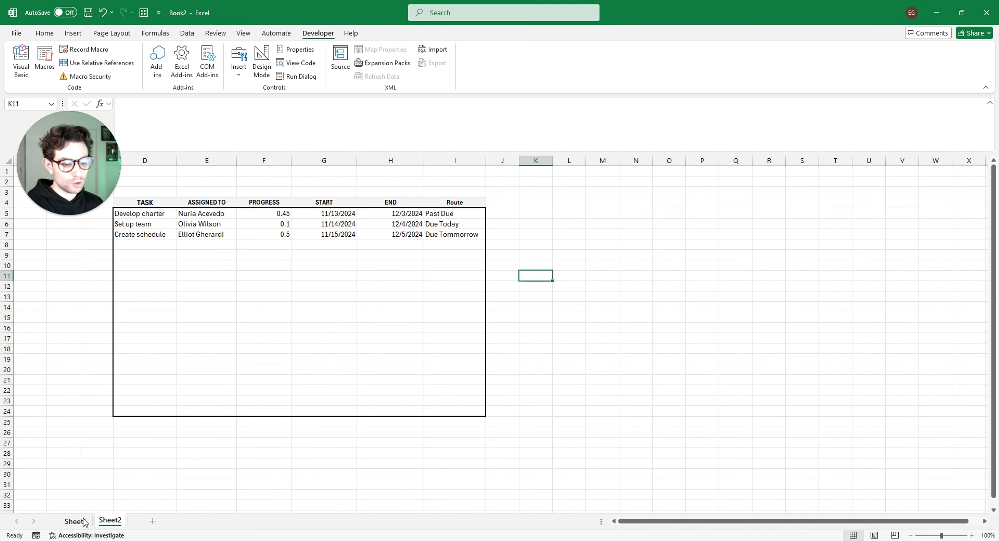
click(75, 521)
scroll(226, 366, up, 1)
drag(165, 211, 265, 252)
click(237, 238)
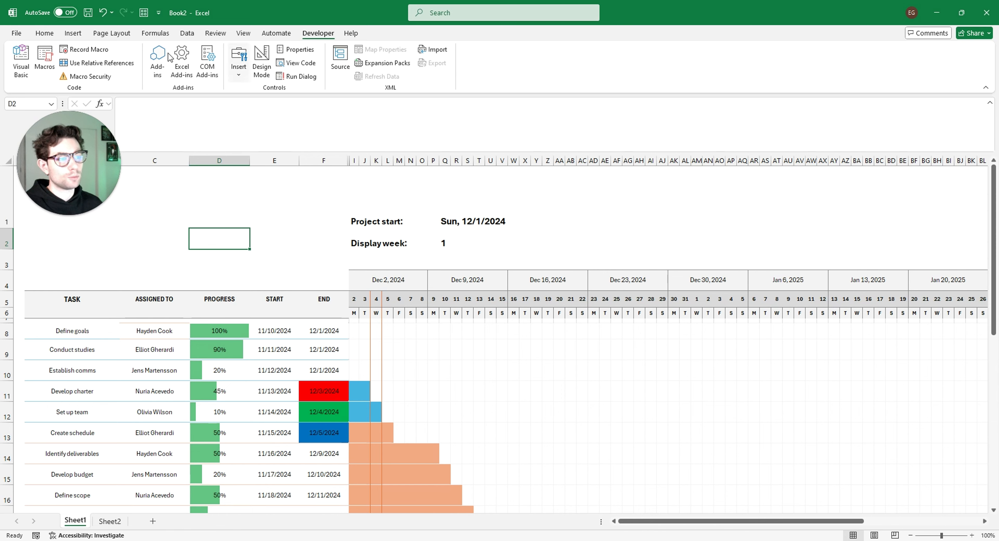
Open the Visual Basic editor and display the code of Module1 in Book2 from its first line
click(22, 64)
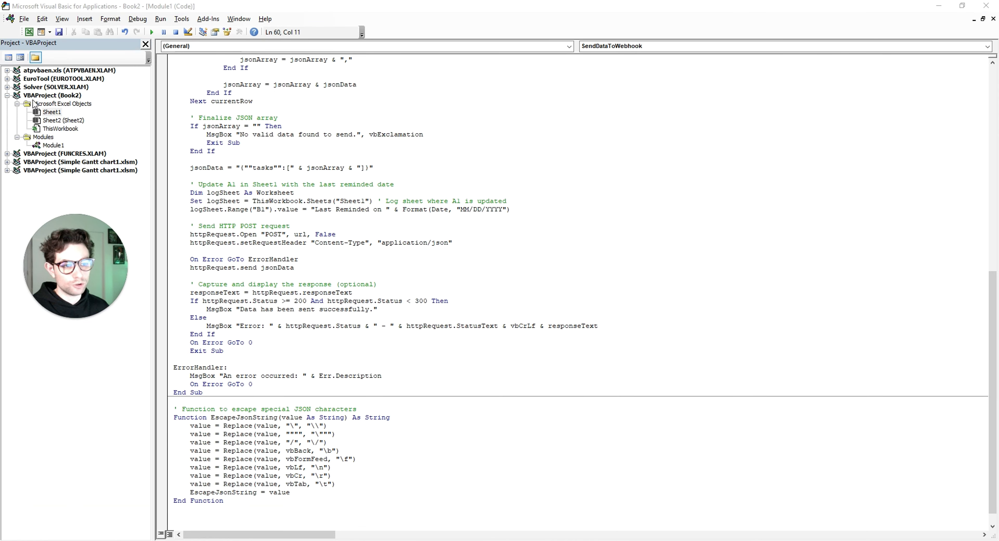
click(45, 137)
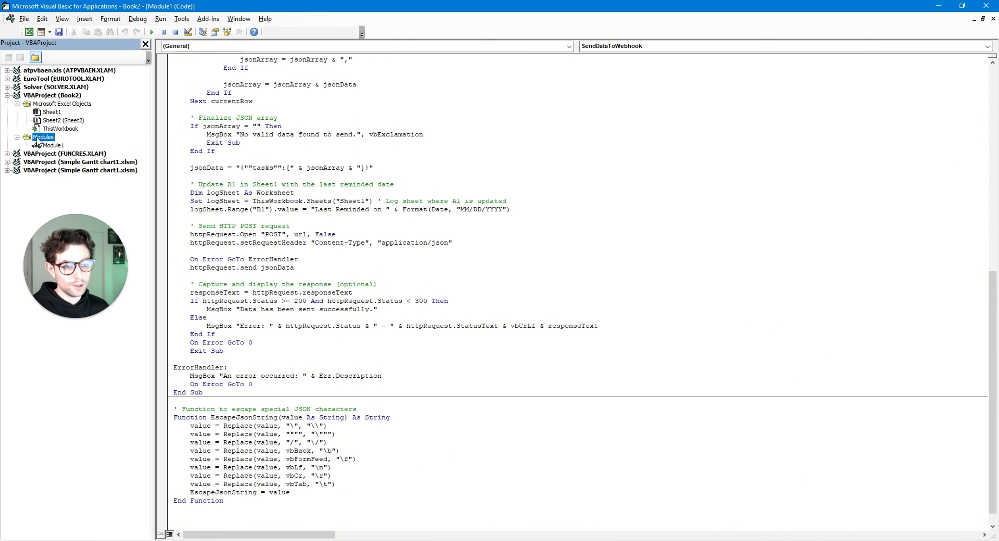
double_click(54, 146)
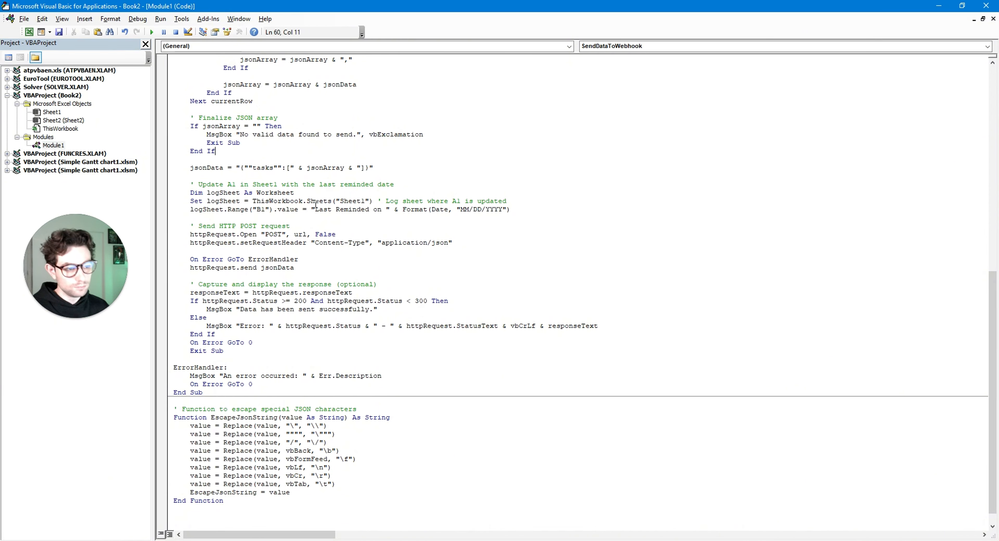
scroll(355, 216, up, 6)
scroll(355, 216, up, 10)
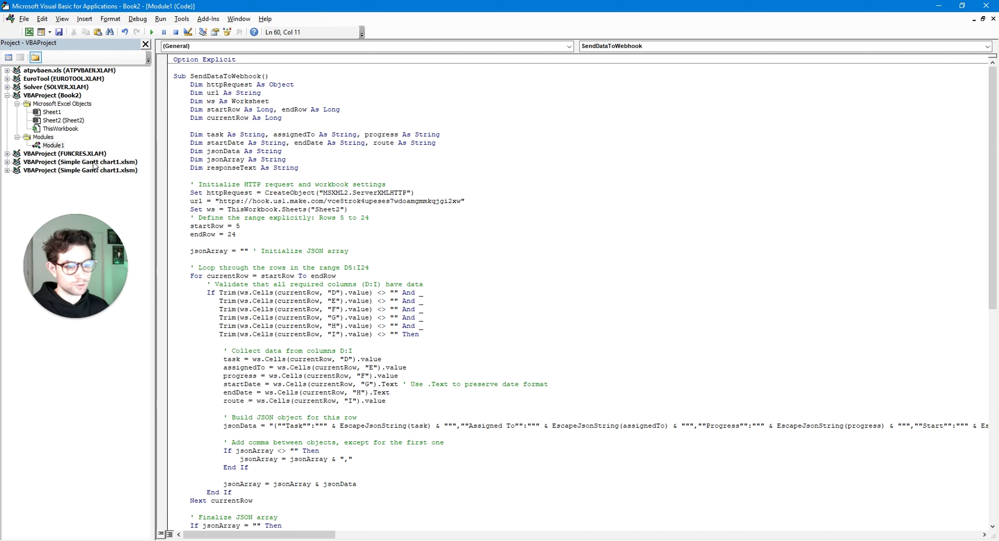
right_click(43, 194)
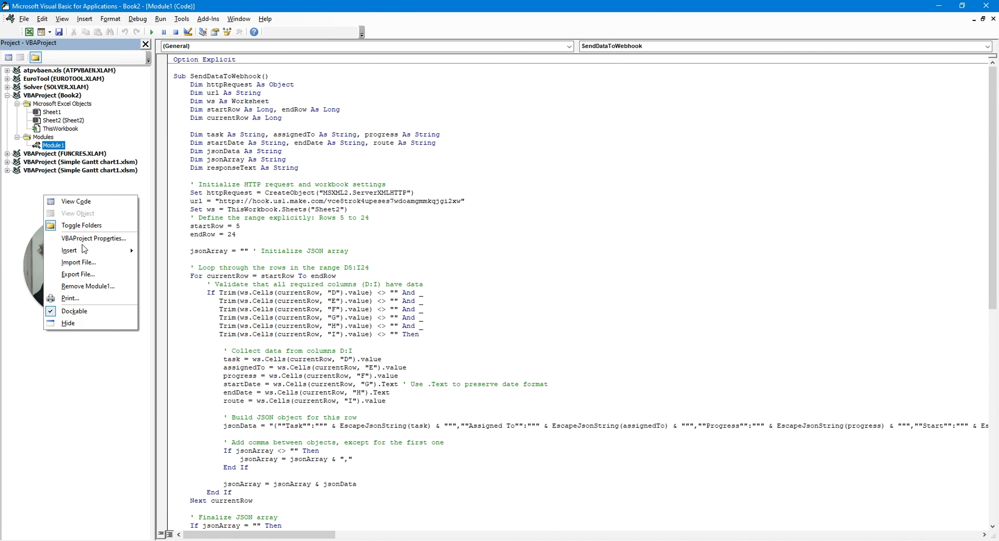
mouse_move(82, 249)
click(223, 177)
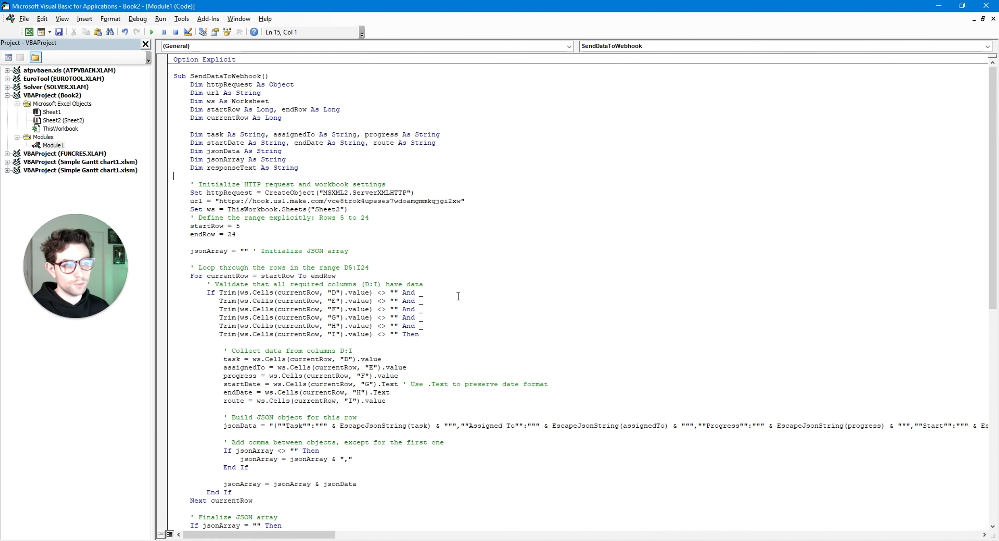
Skim the whole Module1 code and examine the declaration line of the SendDataToWebhook macro
click(508, 181)
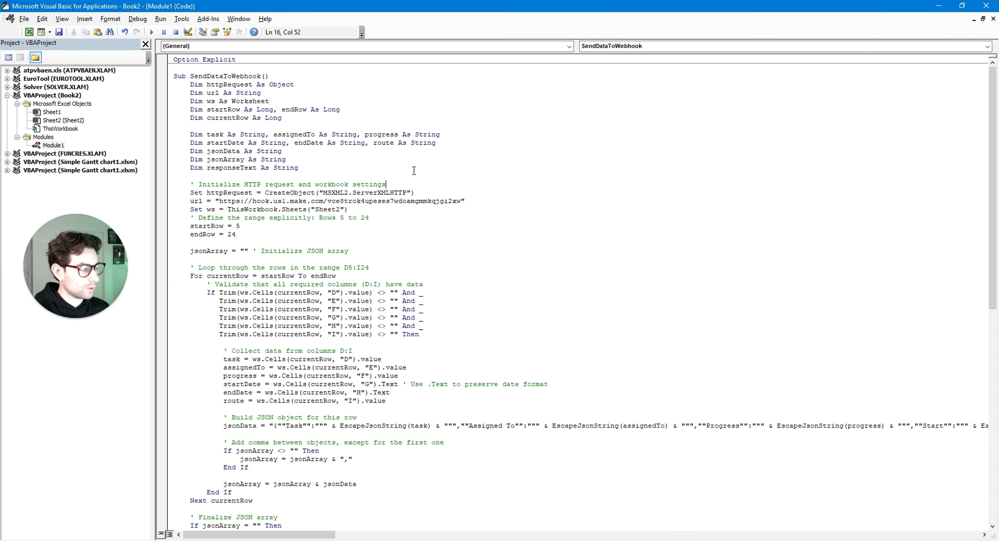
scroll(380, 180, down, 17)
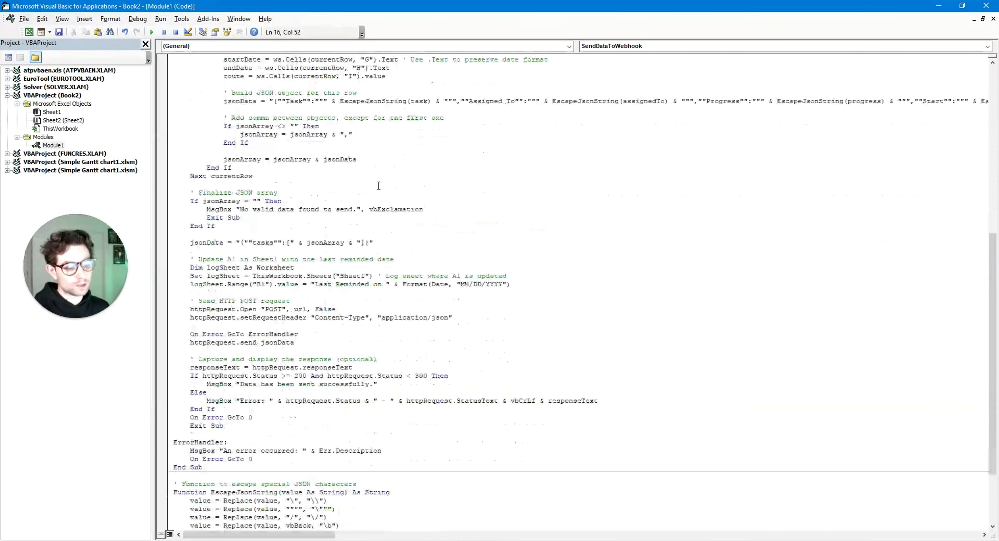
scroll(382, 201, up, 11)
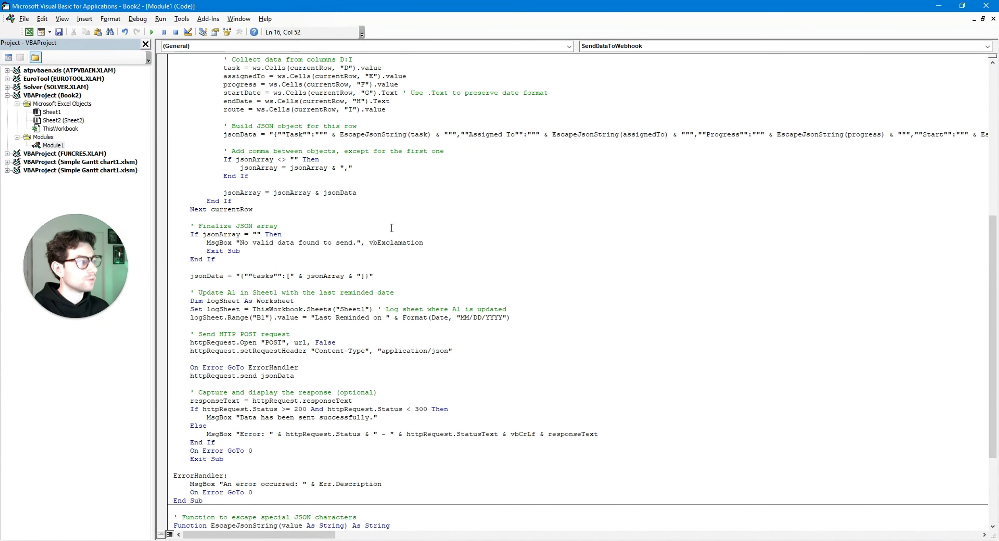
scroll(386, 224, up, 6)
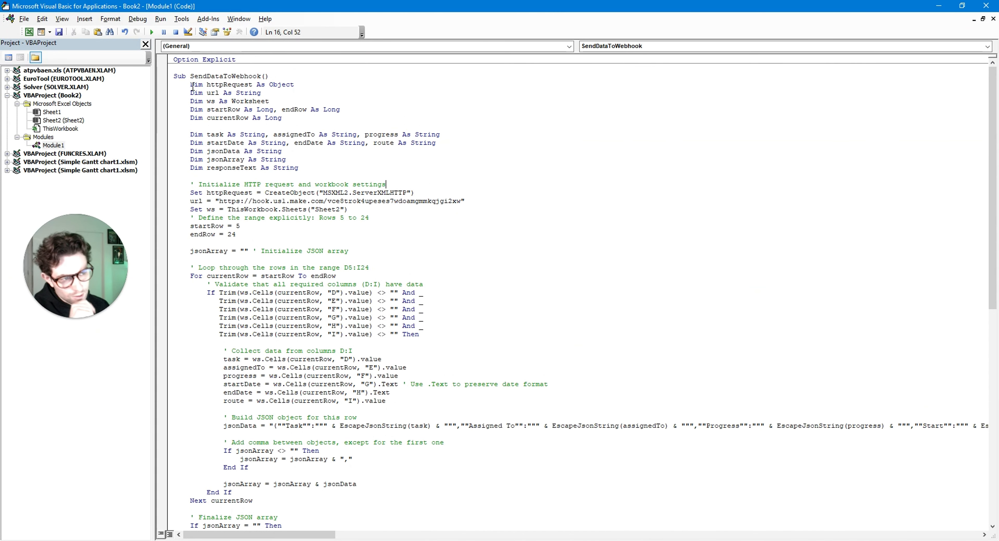
drag(176, 78, 186, 77)
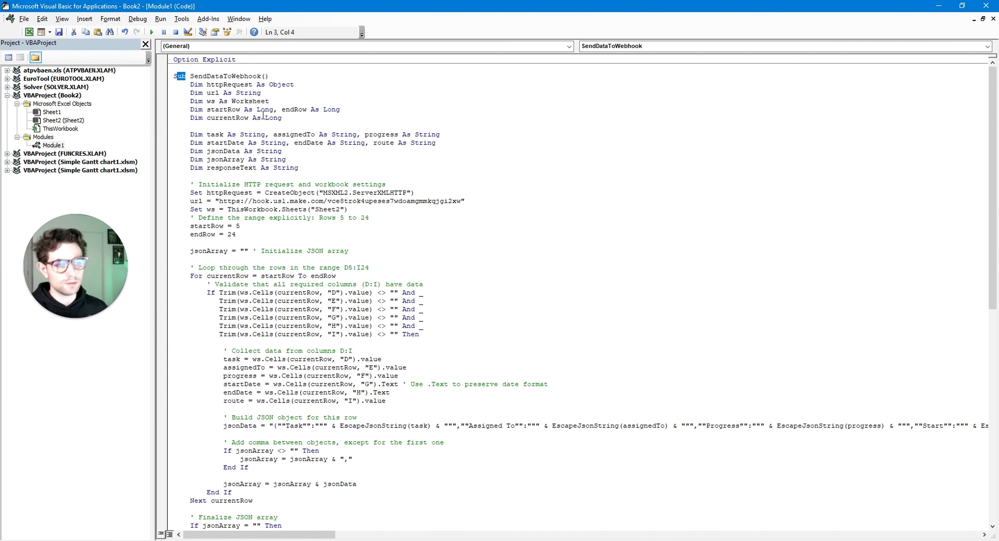
drag(270, 76, 190, 76)
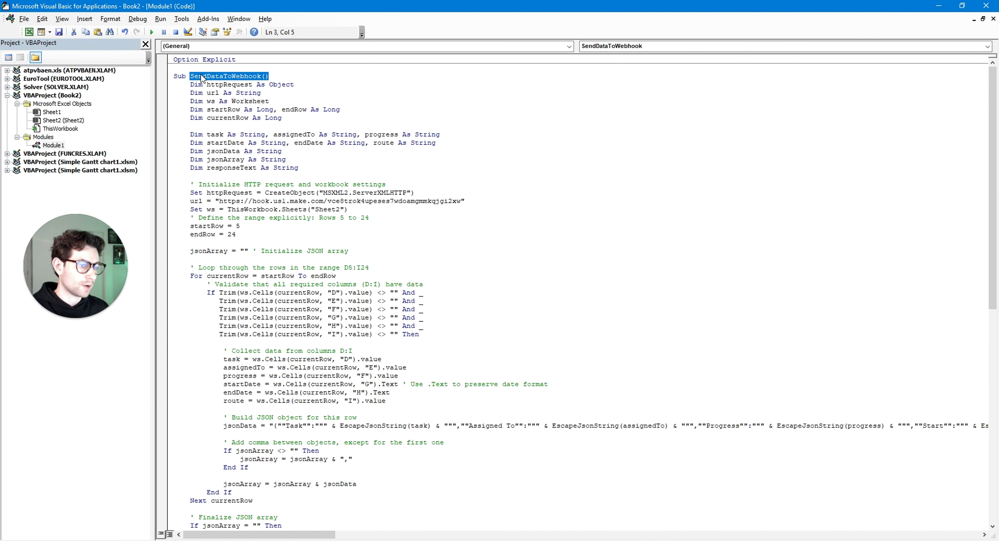
click(208, 77)
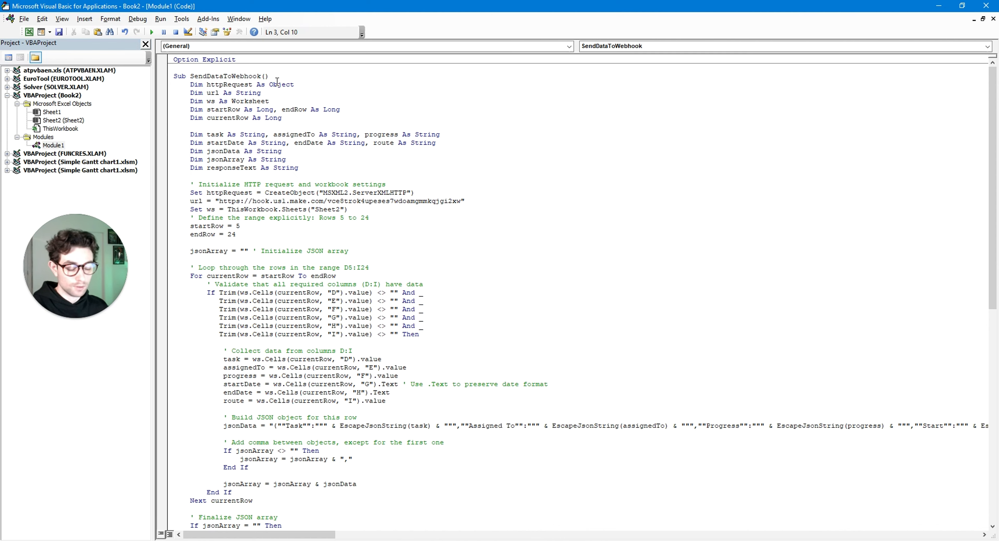
Examine the macro's variable declarations and its settings for the webhook URL, source sheet, and start and end rows
drag(185, 88, 311, 165)
click(316, 164)
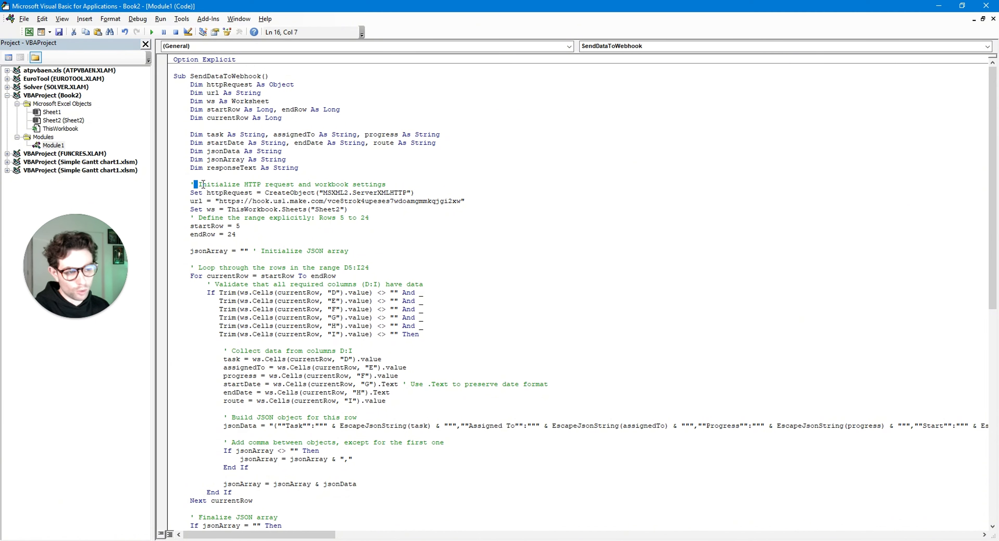
drag(195, 185, 387, 242)
click(387, 242)
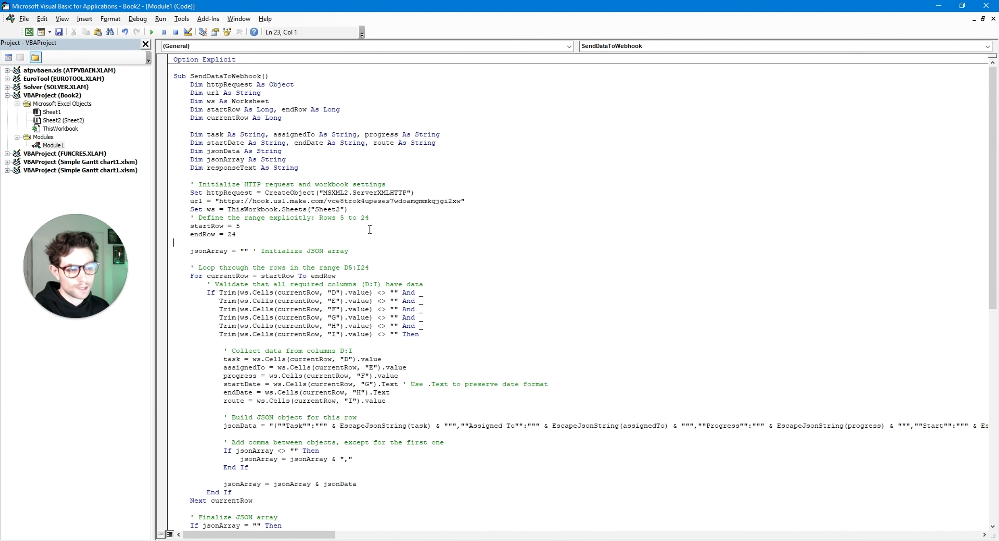
scroll(288, 166, down, 3)
drag(219, 175, 463, 179)
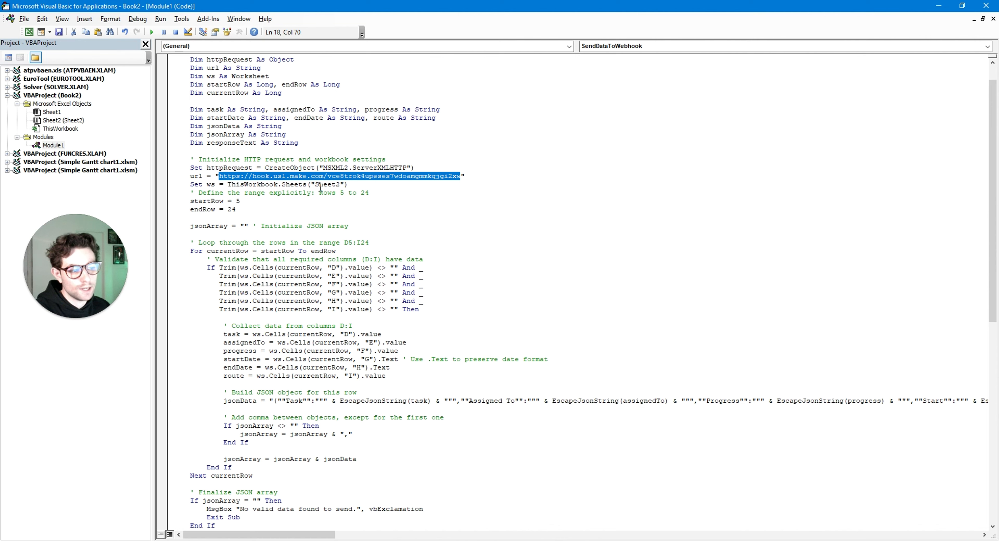
drag(315, 184, 340, 185)
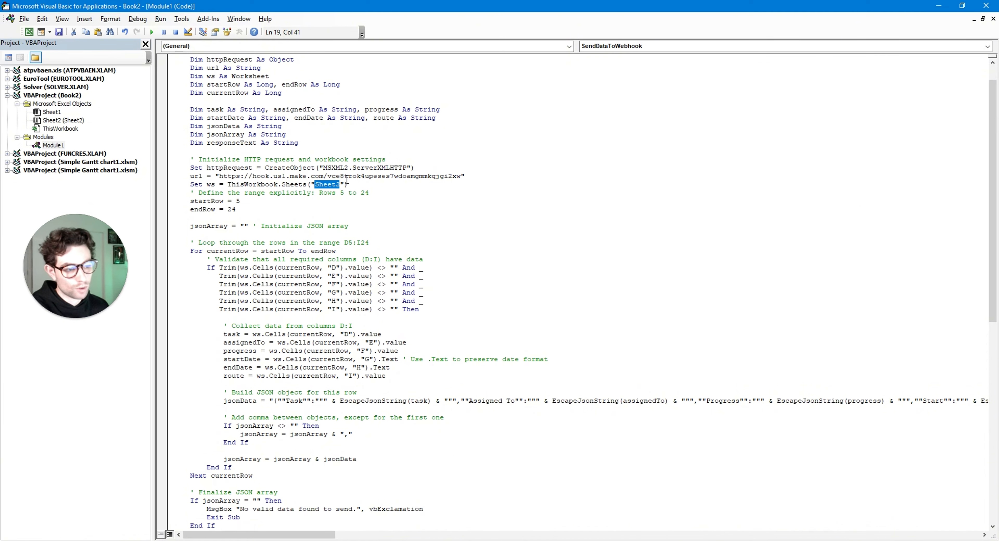
drag(237, 210, 190, 201)
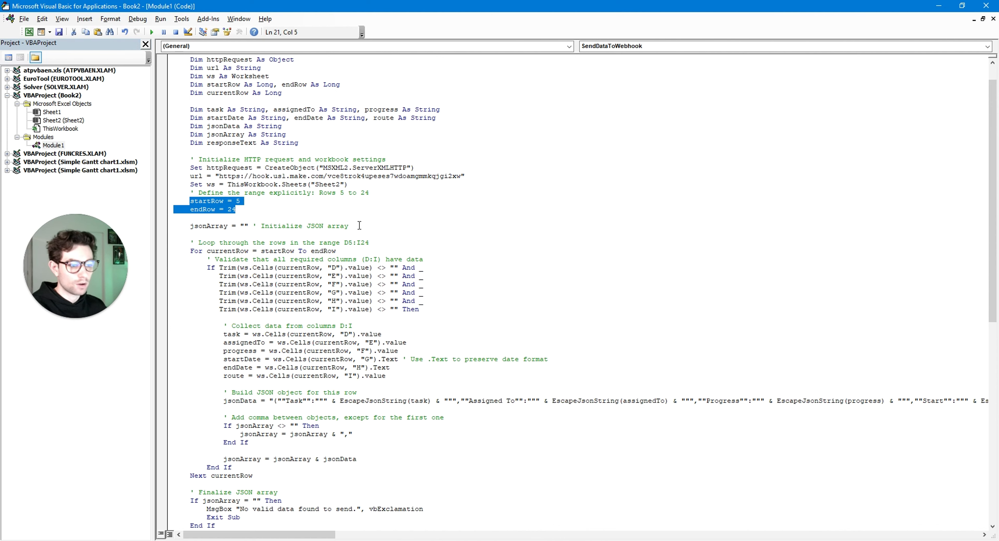
Review the loop that validates columns D:I for empty cells, and the data collection, JSON building and HTTP request sections below it
scroll(415, 187, down, 2)
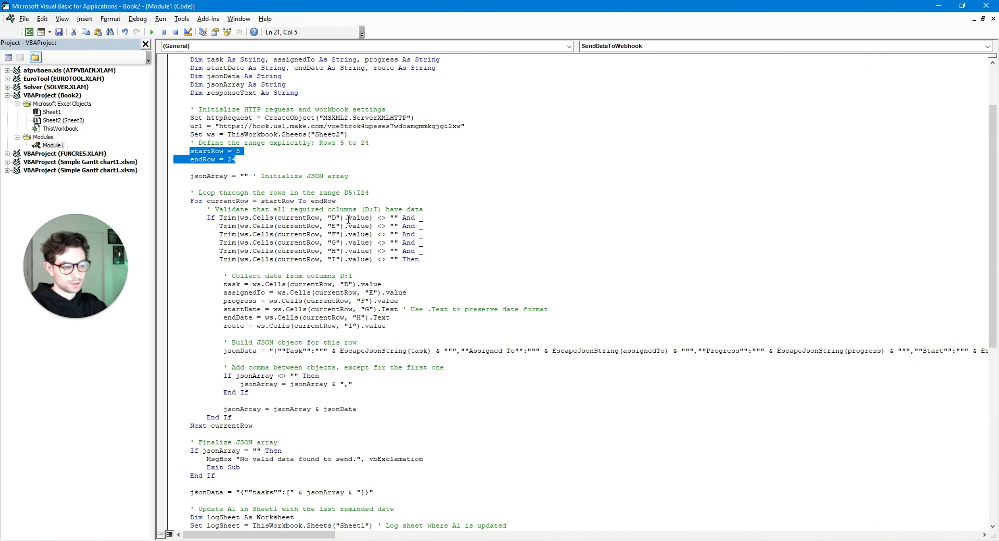
drag(378, 219, 391, 220)
click(381, 219)
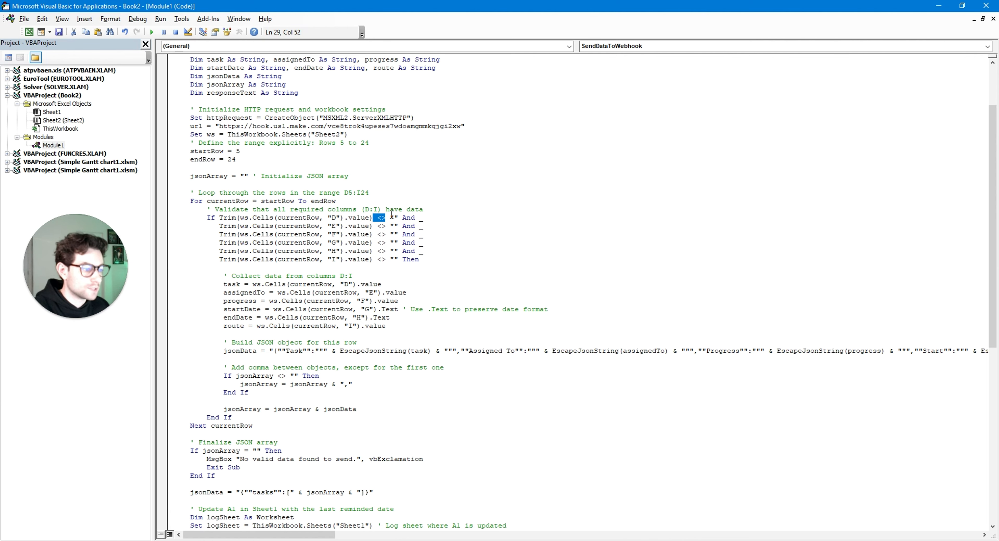
drag(231, 226, 356, 260)
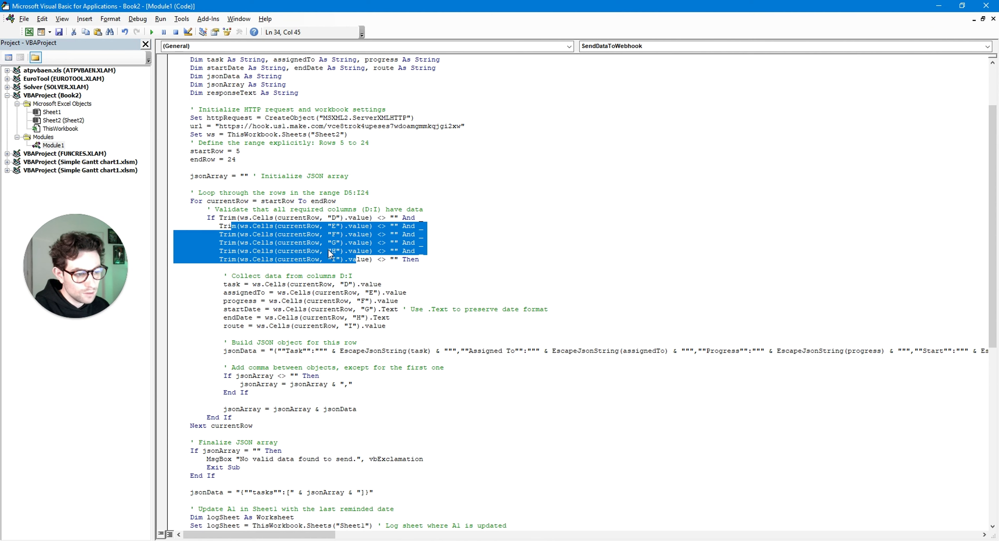
click(443, 266)
scroll(349, 176, down, 1)
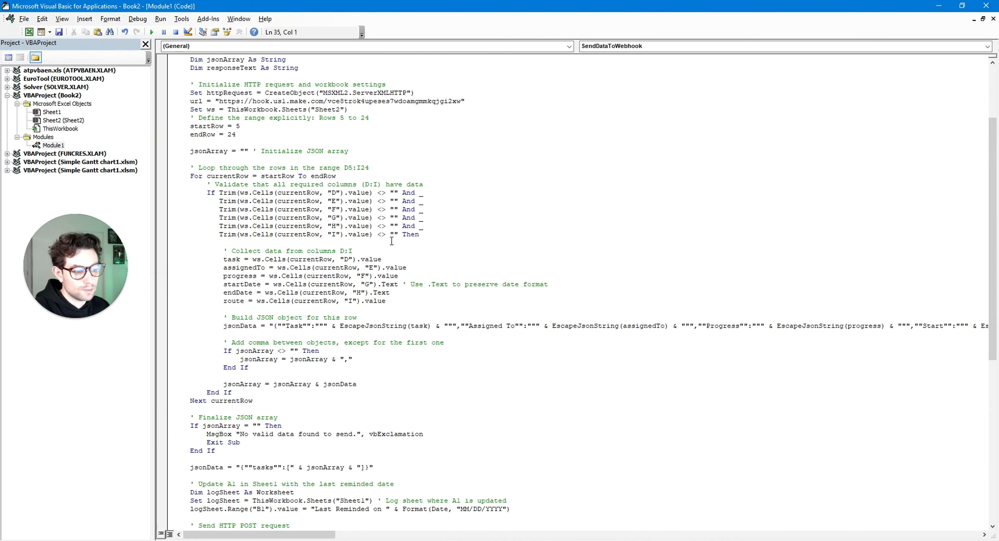
scroll(391, 241, down, 2)
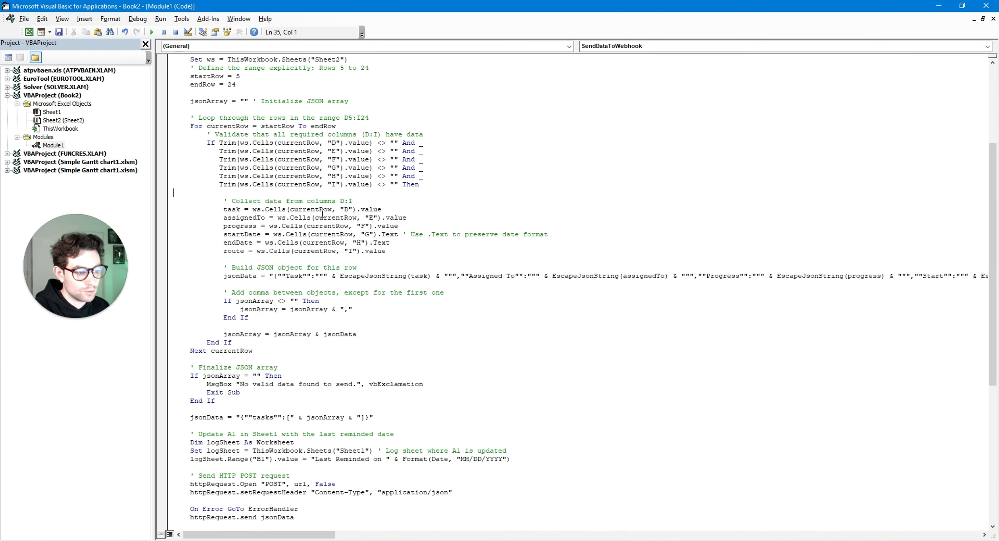
scroll(322, 213, down, 1)
scroll(358, 273, down, 2)
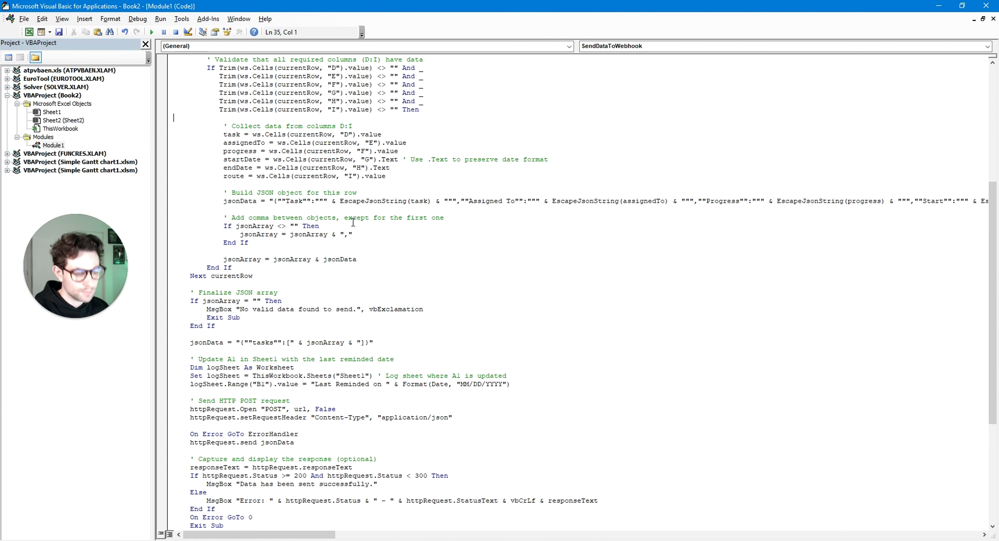
scroll(356, 237, down, 3)
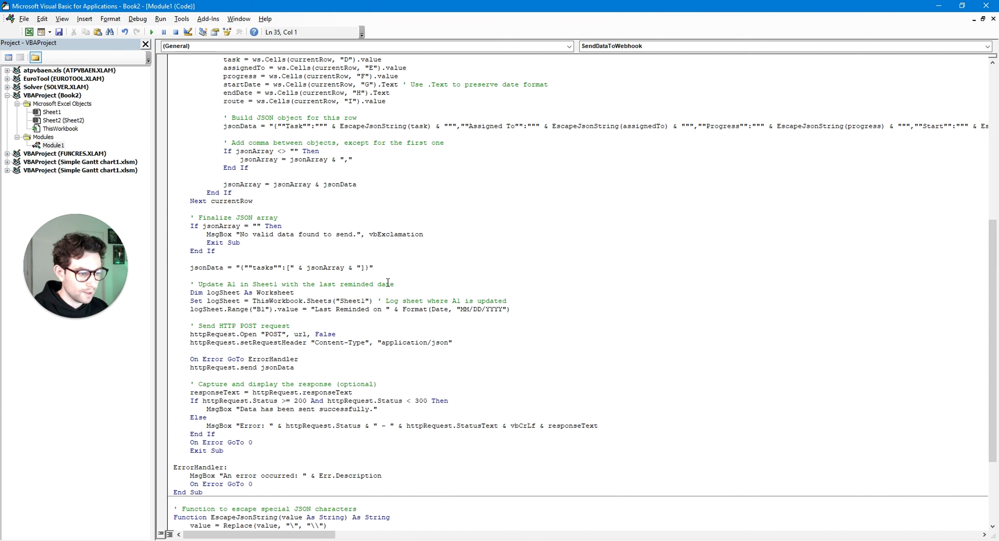
Examine the macro lines that write the "Last Reminded on" date to cell B1 of Sheet1
drag(336, 300, 366, 300)
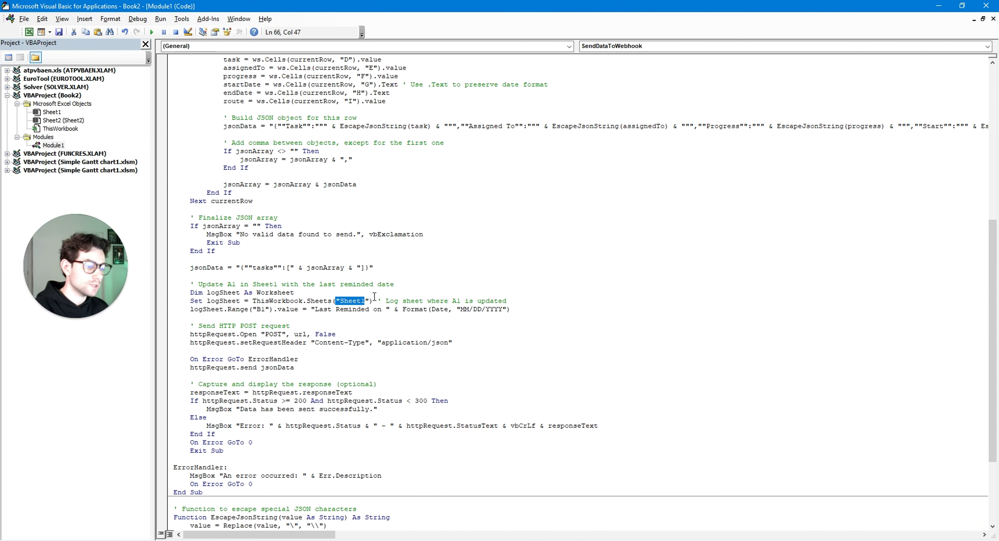
drag(256, 309, 265, 313)
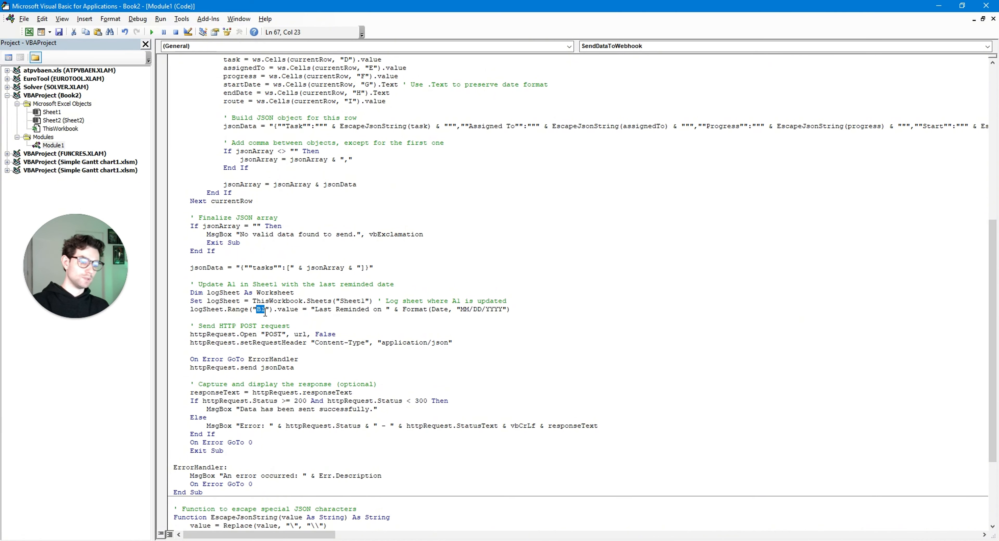
drag(314, 310, 443, 315)
click(514, 309)
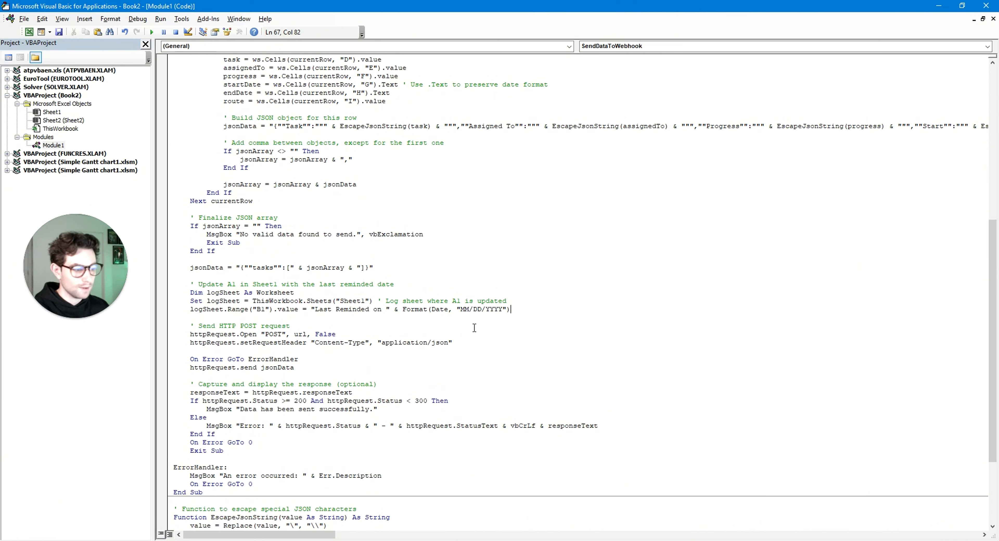
drag(557, 313, 193, 290)
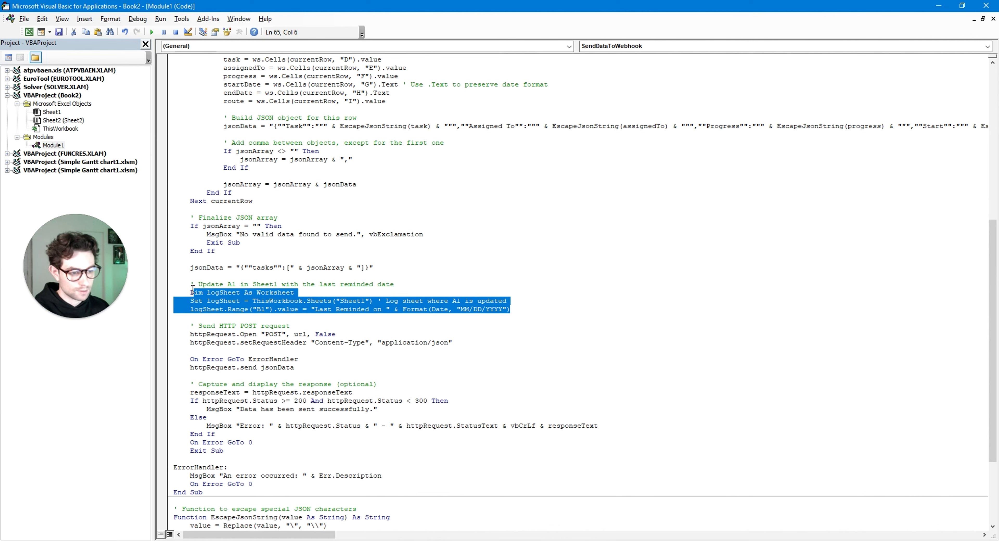
Review the macro's response handling and the EscapeJsonString function at the end of Module1
scroll(449, 313, down, 5)
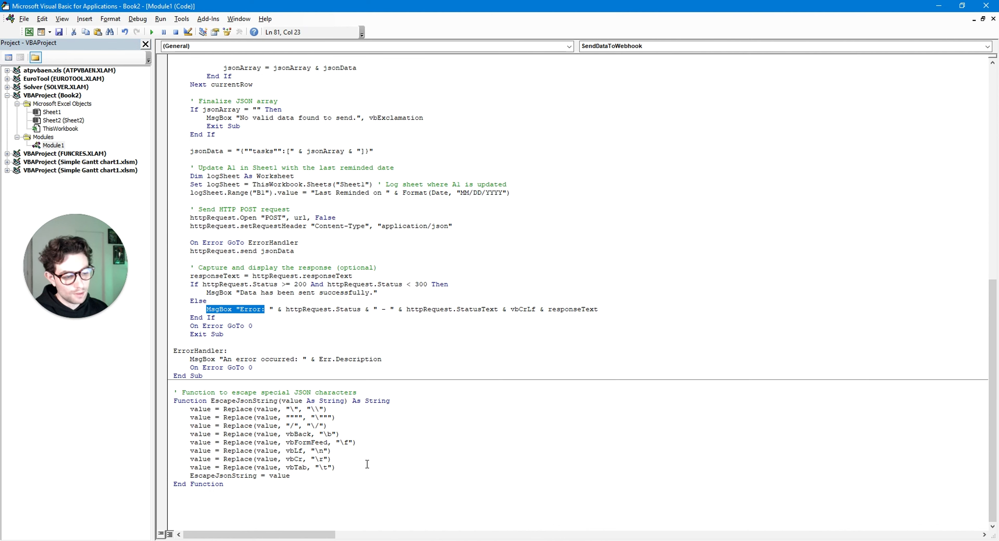
drag(358, 474, 283, 425)
click(286, 425)
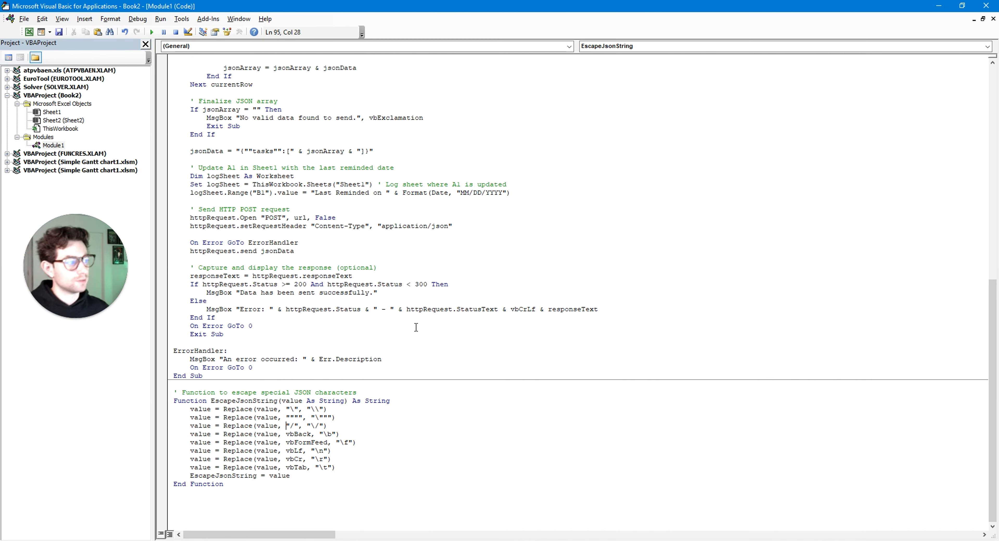
scroll(416, 328, up, 15)
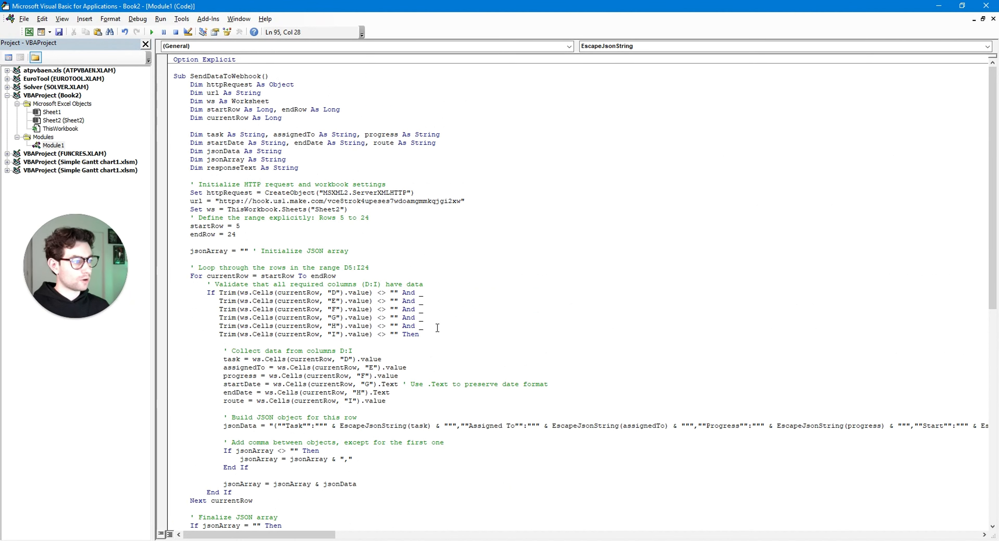
Close the code editor and draw a rectangle about 1.07" high and 2.72" wide above the Progress, Start and End headers on Sheet1
click(985, 5)
click(77, 37)
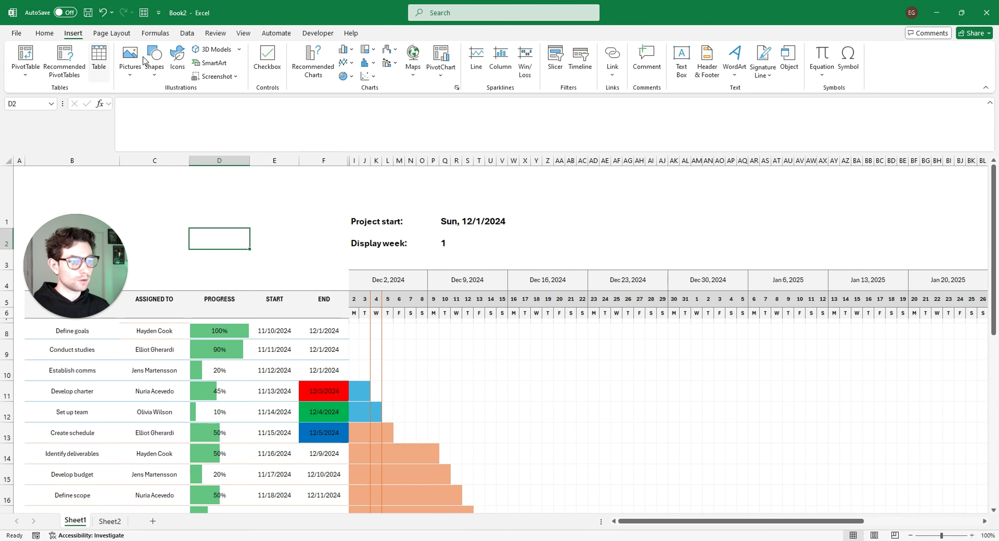
click(156, 77)
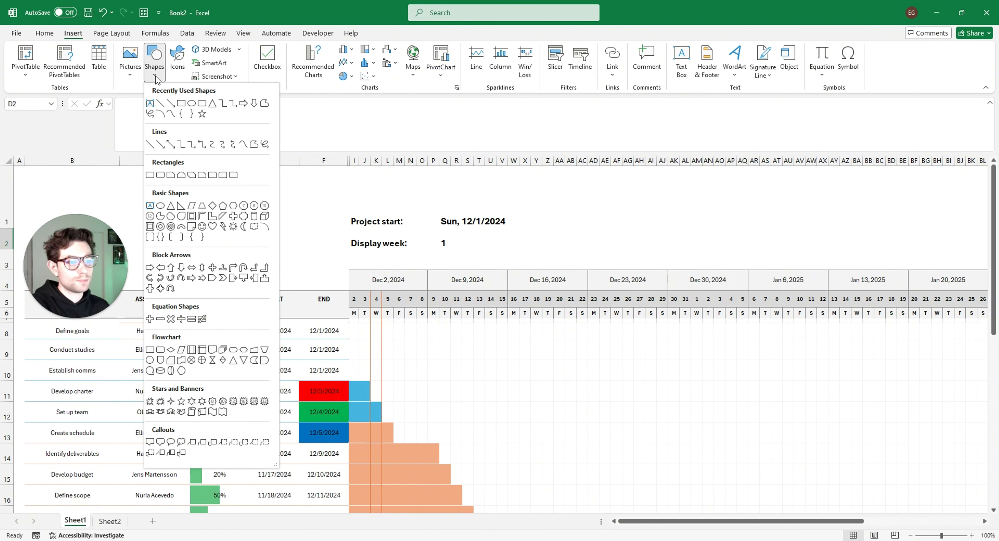
click(181, 102)
mouse_move(180, 217)
mouse_down()
mouse_move(294, 271)
mouse_move(316, 271)
mouse_up()
Assign the SendDataToWebhook macro to the new rectangle
right_click(252, 252)
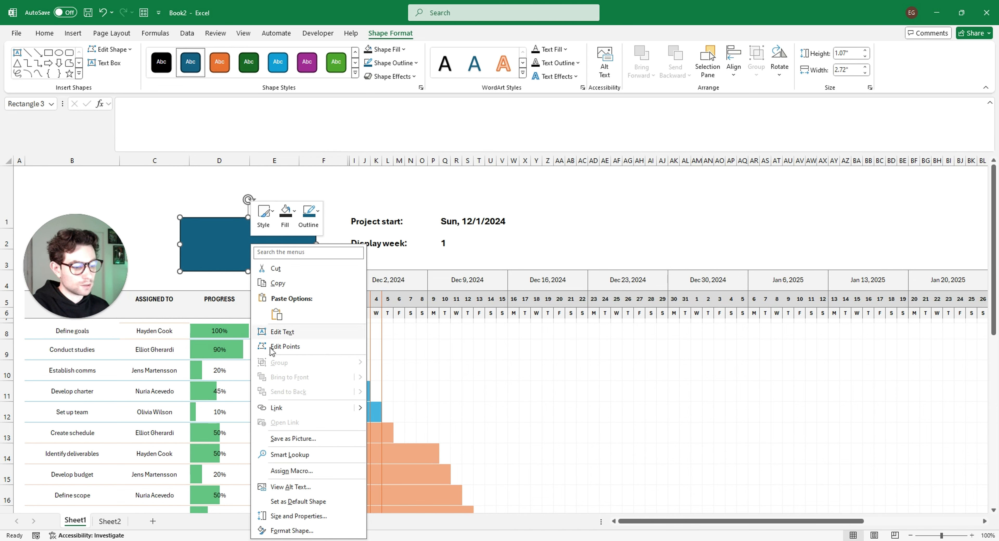
click(297, 470)
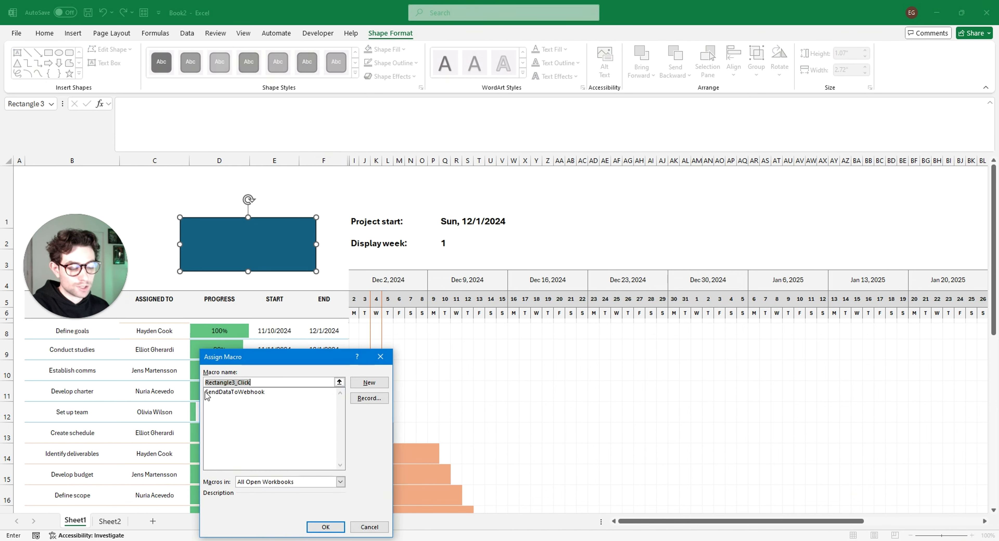
click(250, 392)
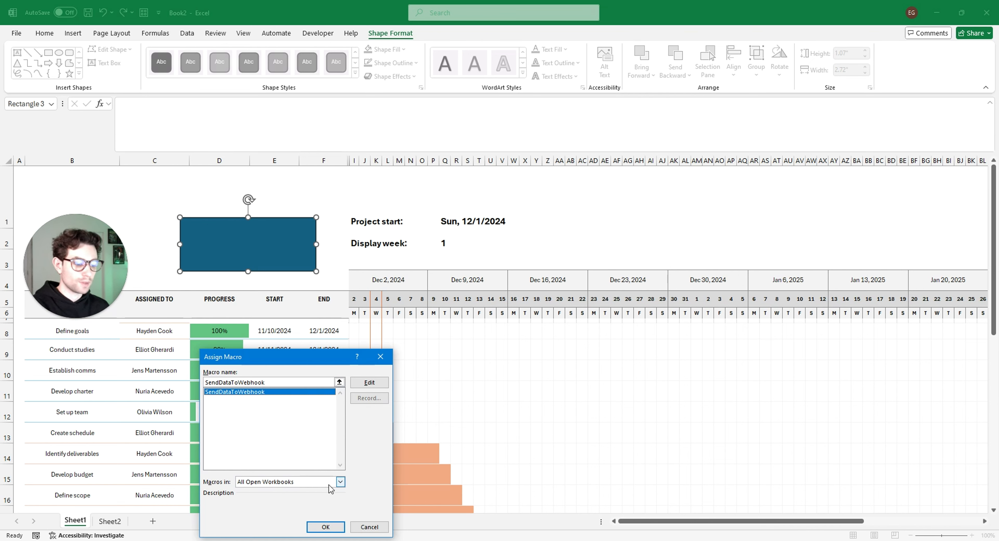
click(326, 527)
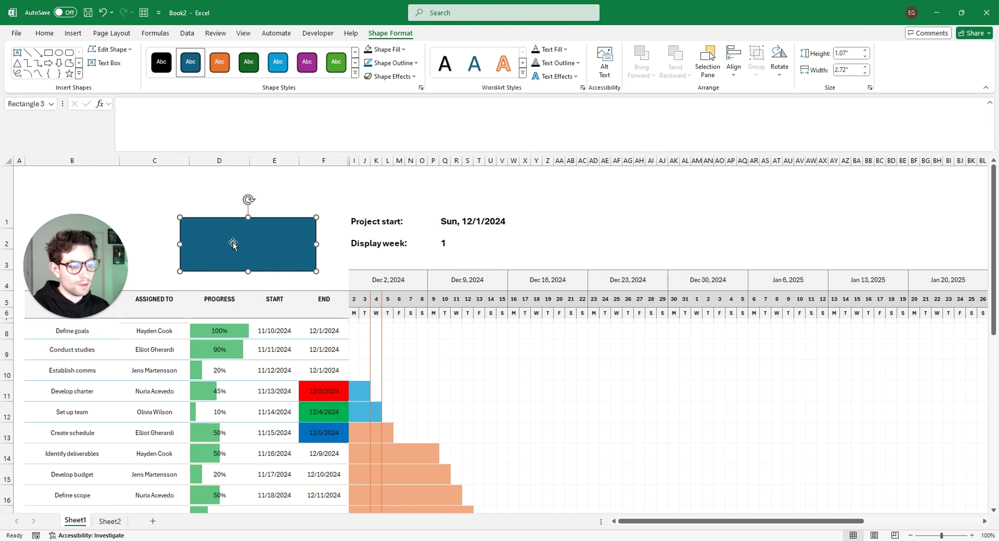
Label the rectangle "Send Reminders"
text(Send)
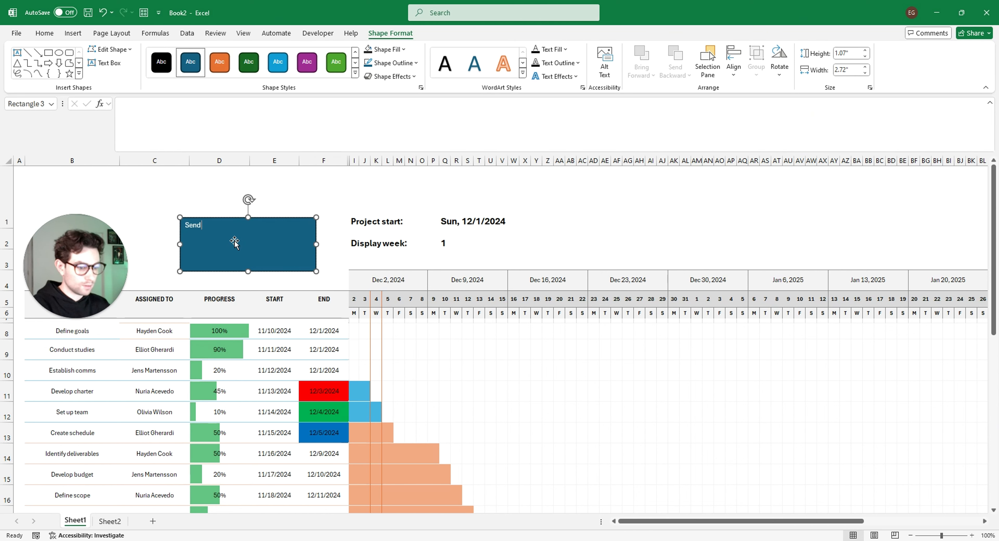
text( Reminder)
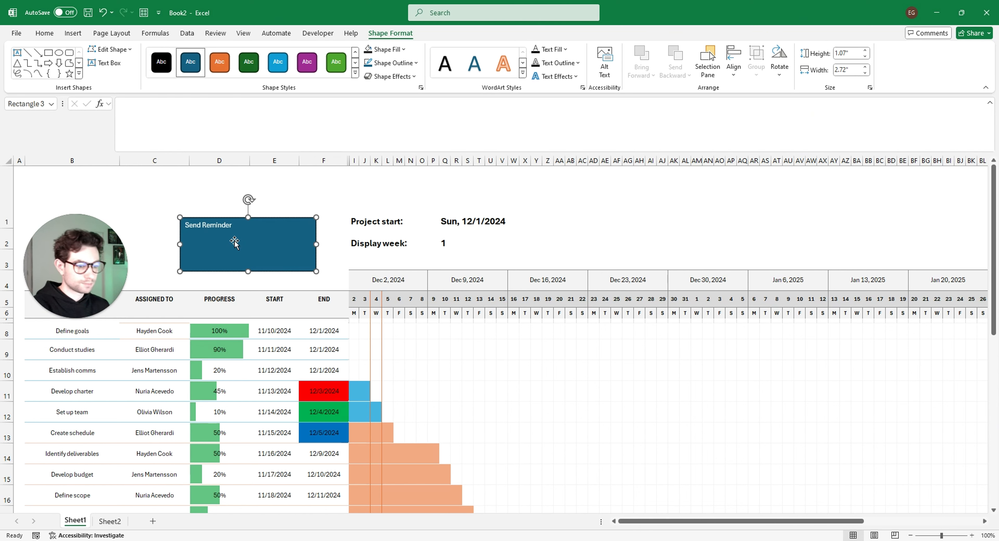
text(s)
Centre the rectangle's label horizontally and vertically and format it in bold at 24 pt
triple_click(215, 224)
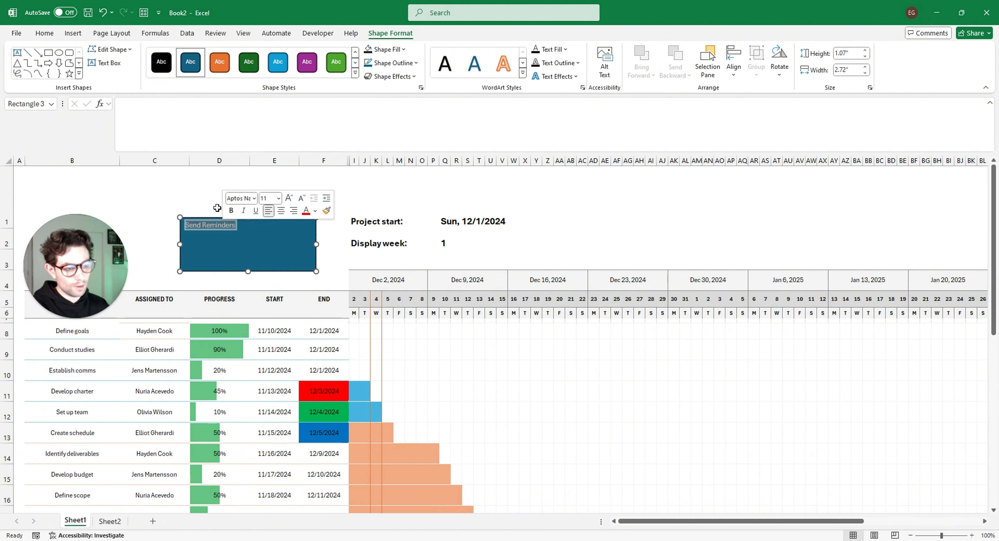
click(44, 33)
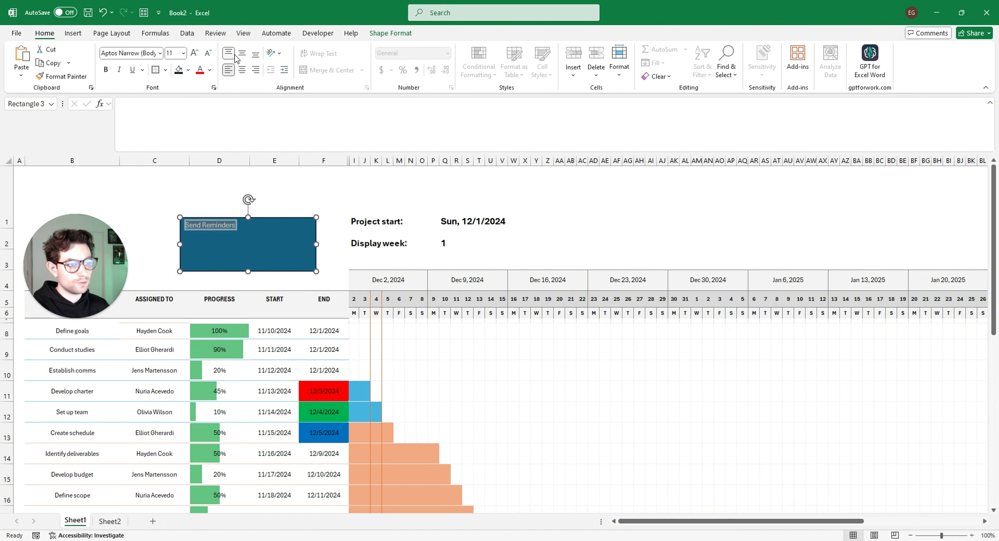
click(241, 53)
click(242, 70)
click(183, 53)
click(176, 139)
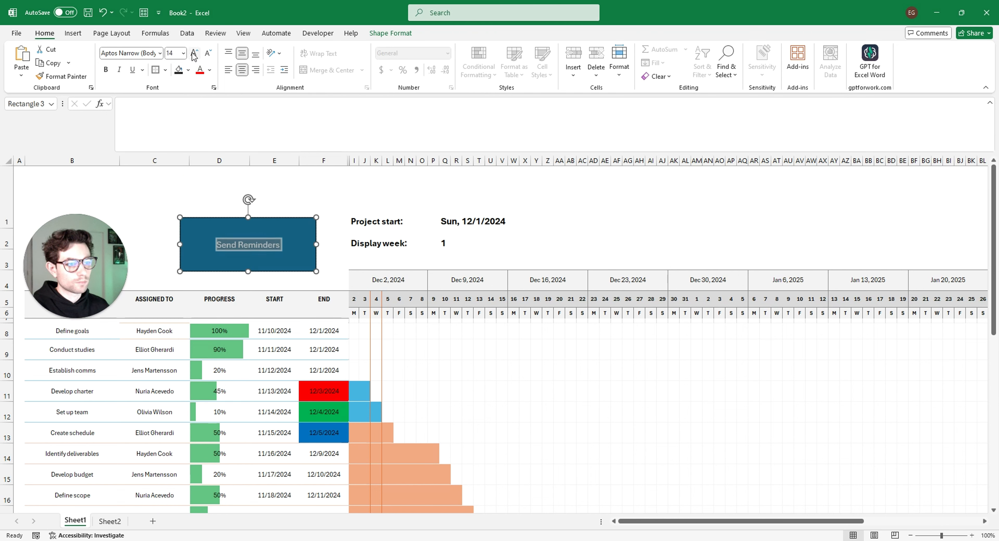
click(194, 53)
click(193, 53)
click(193, 53)
click(194, 53)
click(193, 53)
click(105, 69)
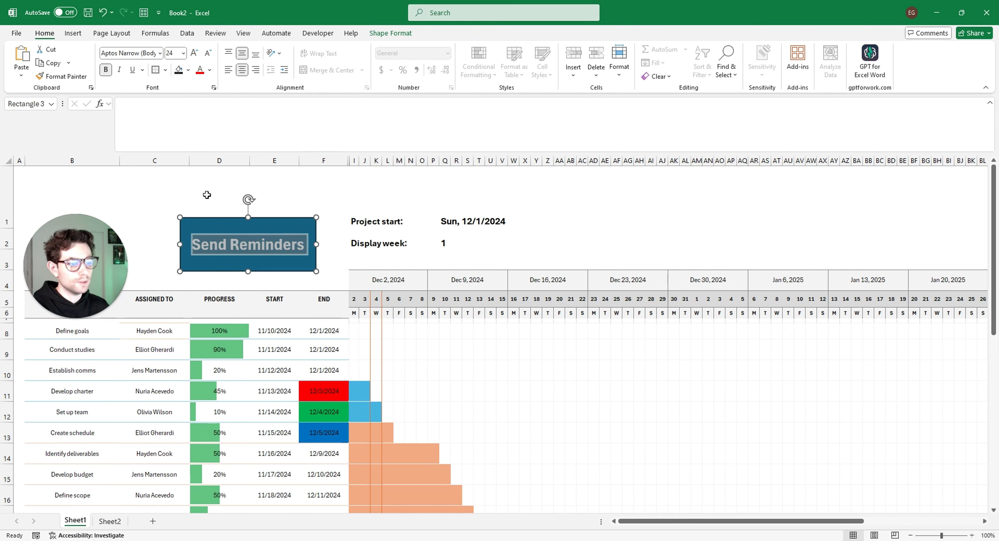
Apply the black shape style preset to the Send Reminders rectangle and fill it with a medium grey theme colour
click(249, 228)
click(390, 33)
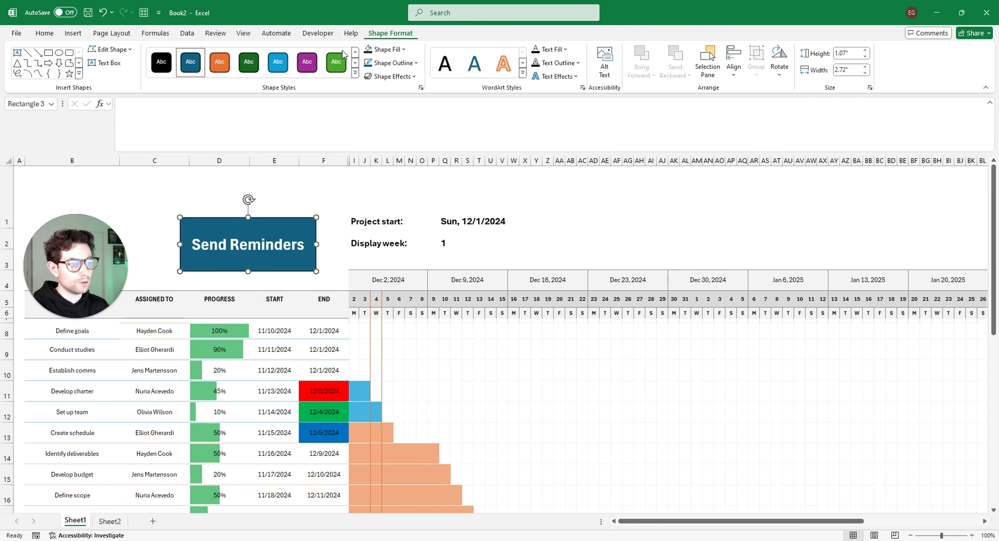
click(162, 62)
click(386, 49)
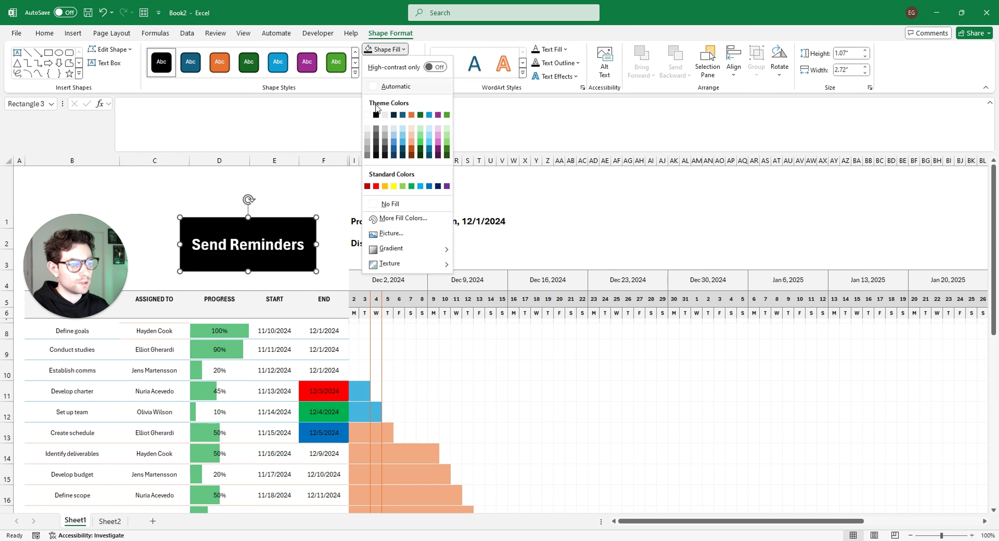
click(377, 129)
click(351, 205)
Set the Send Reminders rectangle's fill to a darker grey theme colour
click(259, 238)
right_click(259, 238)
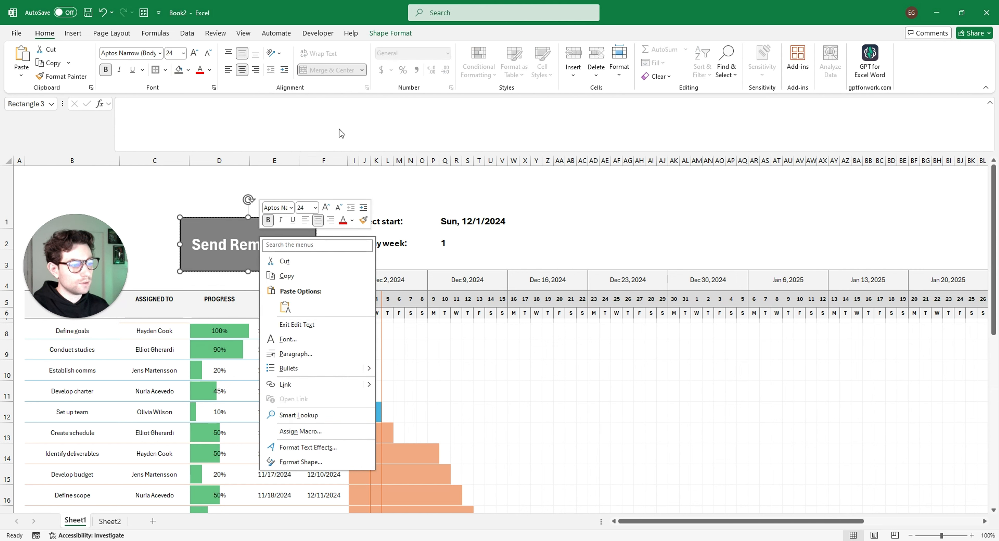
click(390, 33)
click(390, 33)
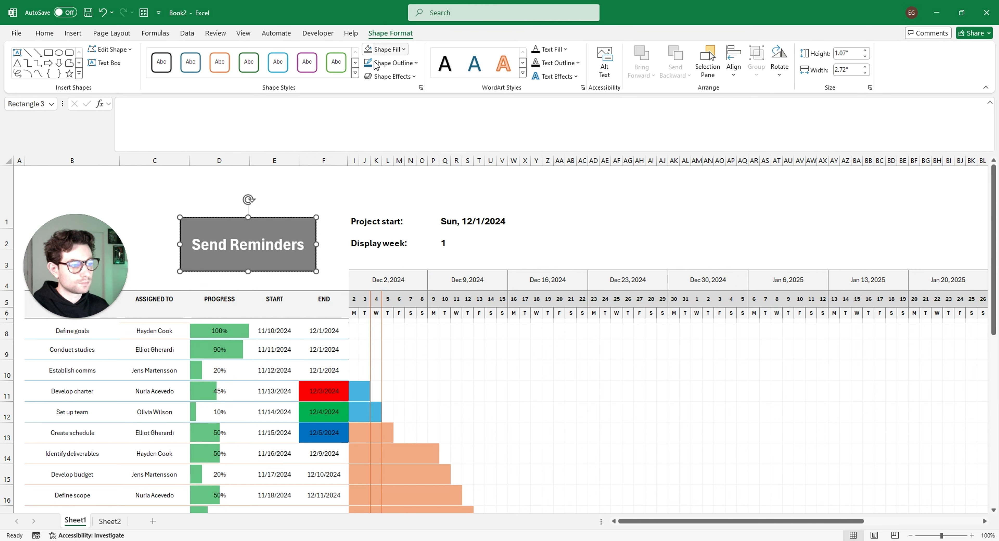
click(393, 61)
click(375, 140)
click(286, 198)
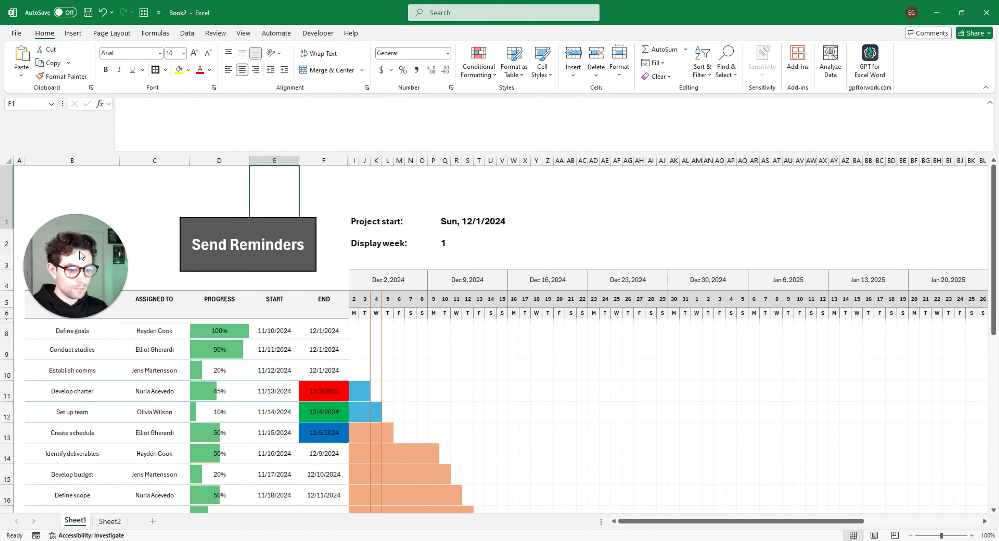
Run the assigned macro from the Send Reminders rectangle
drag(80, 252, 71, 286)
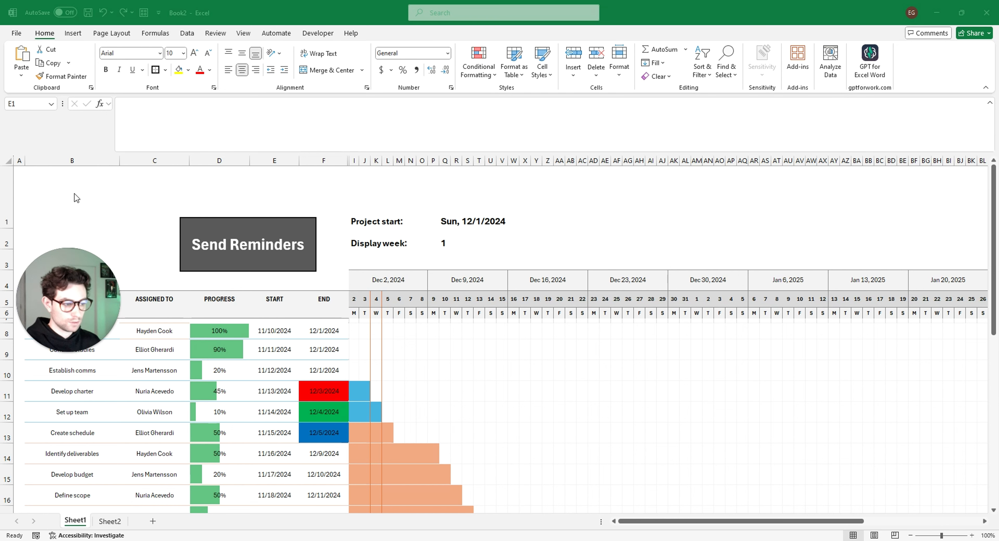
click(231, 252)
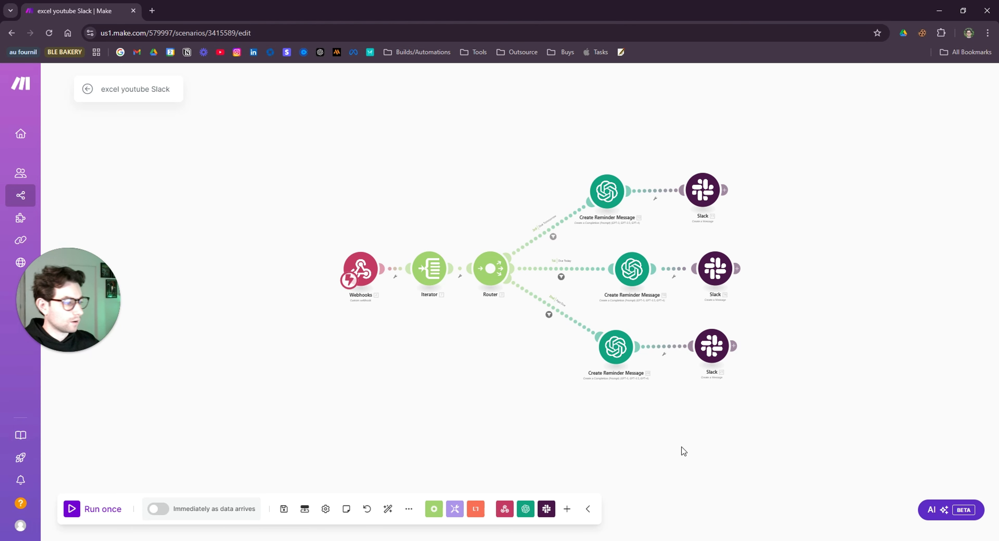
In the "excel youtube Slack" scenario in Make, move the Webhooks module away from the Iterator and unlink the two
drag(642, 406, 542, 396)
scroll(426, 370, up, 3)
drag(426, 382, 491, 385)
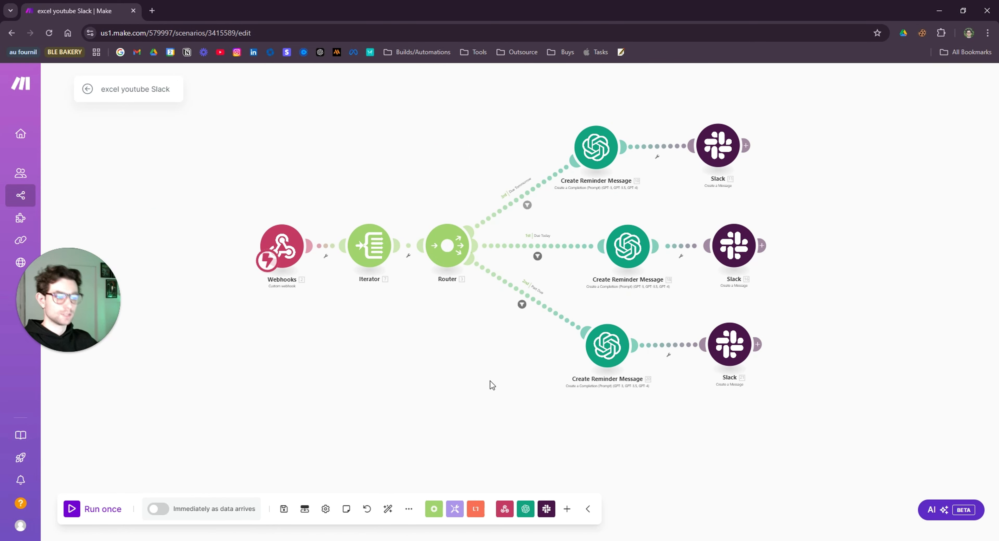
scroll(415, 352, up, 3)
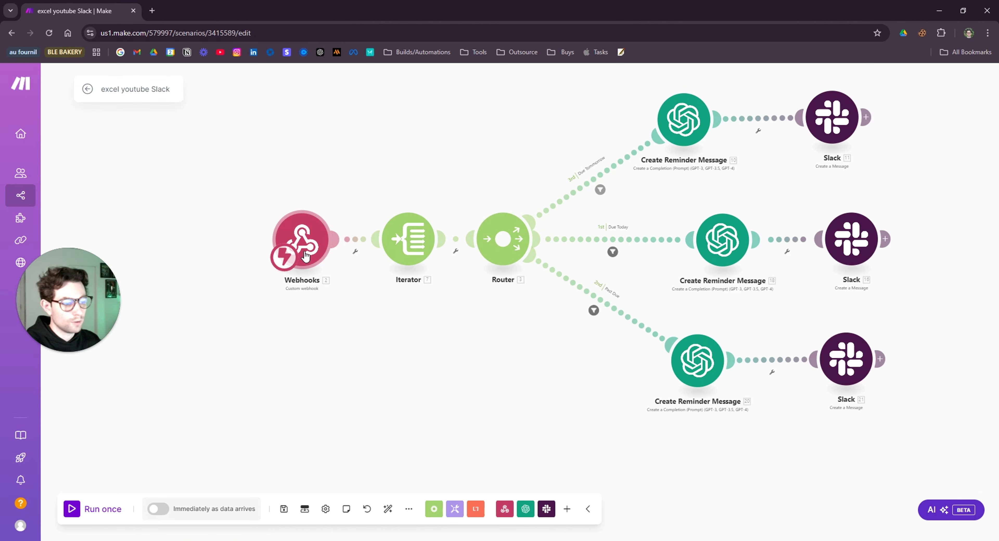
drag(302, 239, 228, 239)
right_click(314, 244)
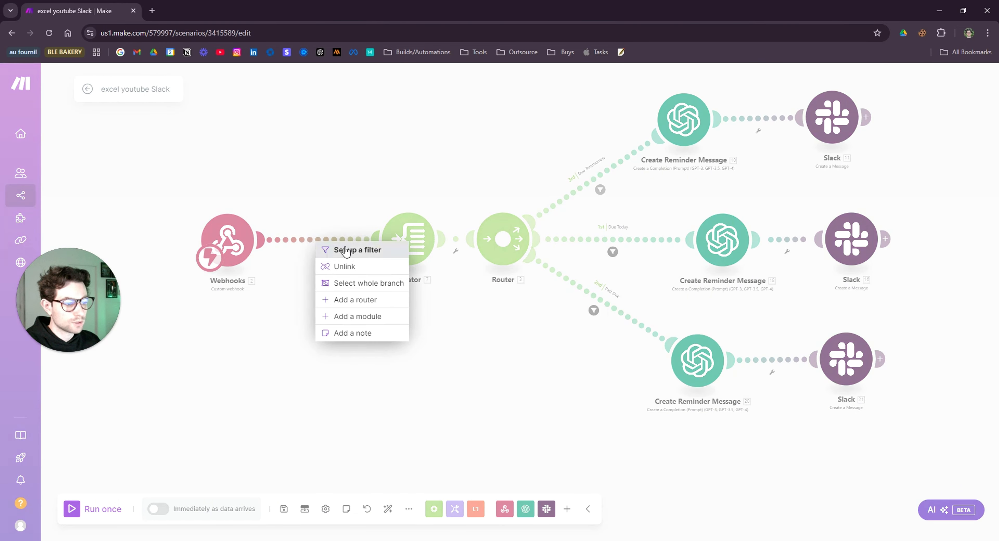
click(349, 266)
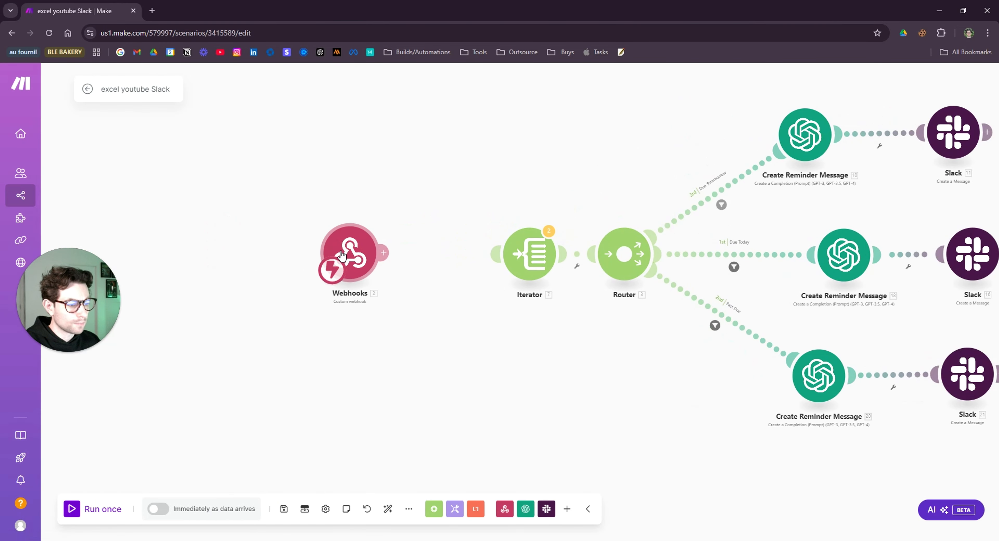
Run the scenario once and have the webhook wait for new data
click(77, 508)
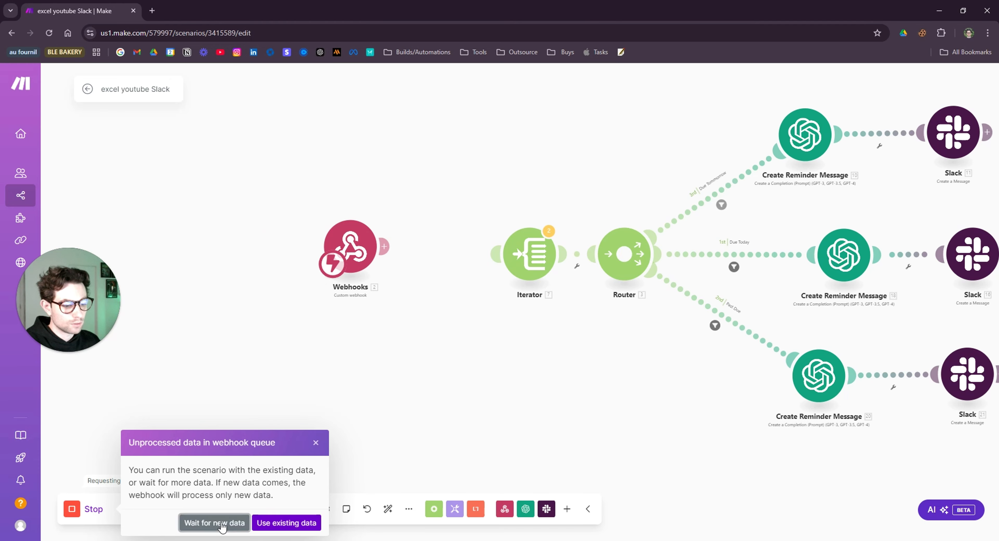
click(214, 523)
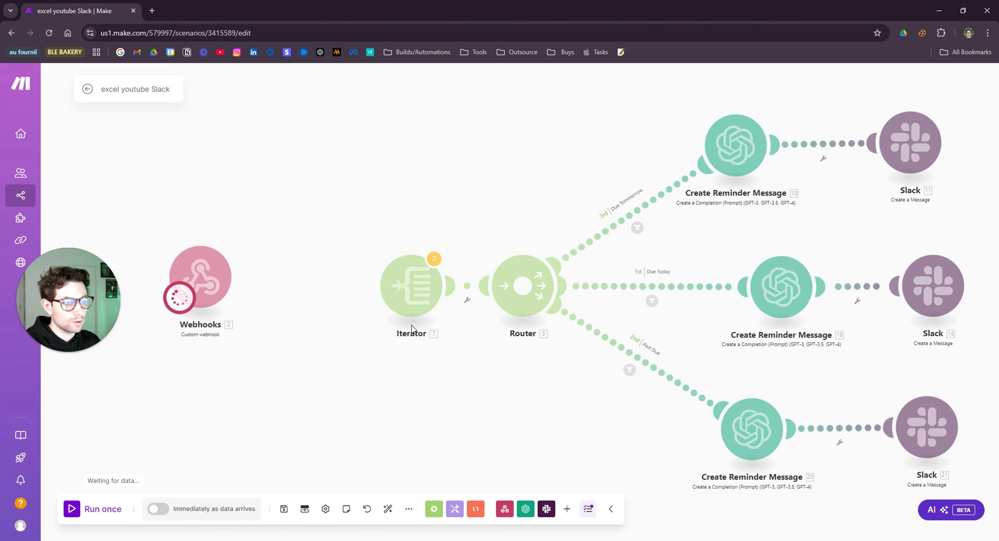
Switch back to the Excel workbook and select the Develop charter, Set up team and Create schedule rows in B11:F13 of Sheet1
click(483, 540)
click(344, 215)
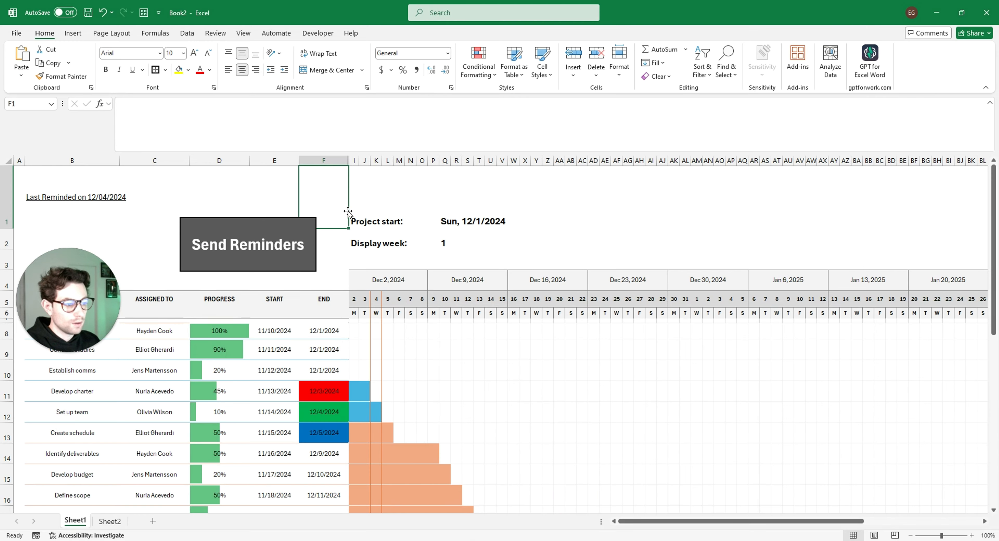
scroll(263, 195, down, 2)
scroll(258, 237, up, 2)
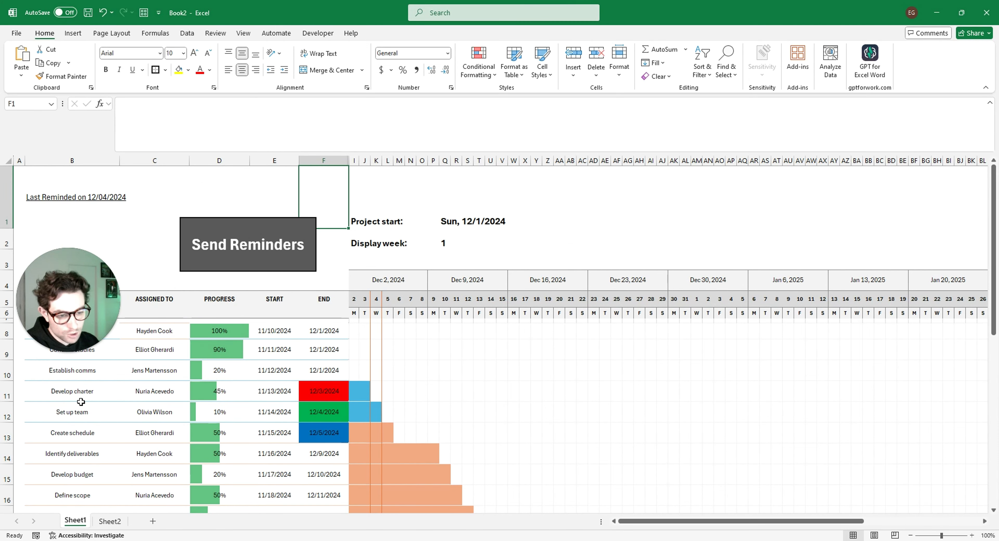
drag(71, 391, 309, 430)
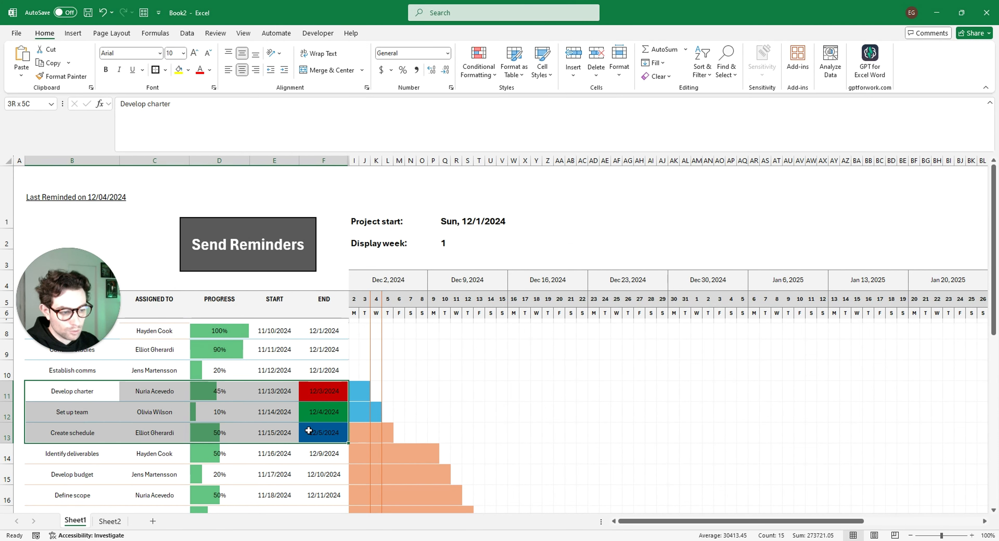
Run the macro from the Send Reminders rectangle and dismiss the message that follows
click(286, 345)
click(256, 252)
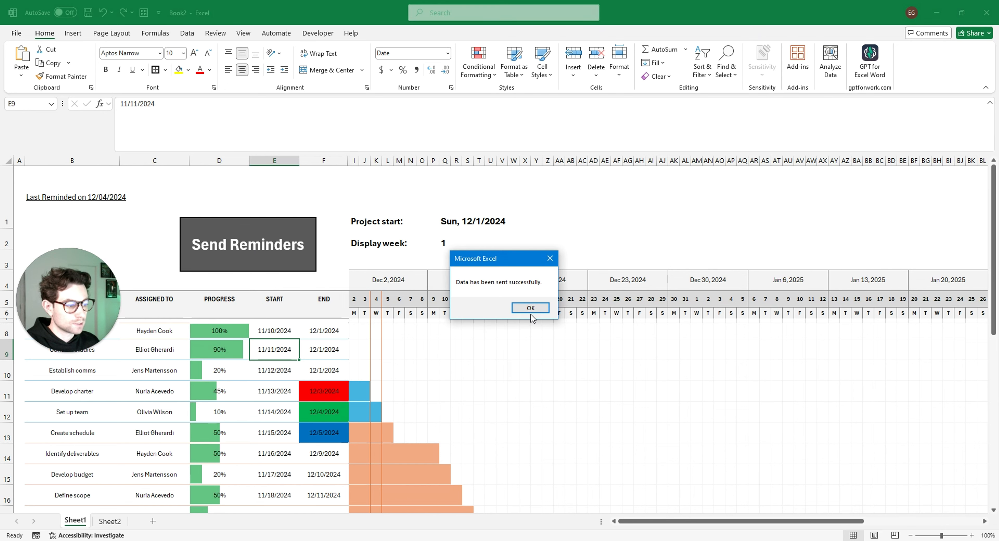
click(530, 308)
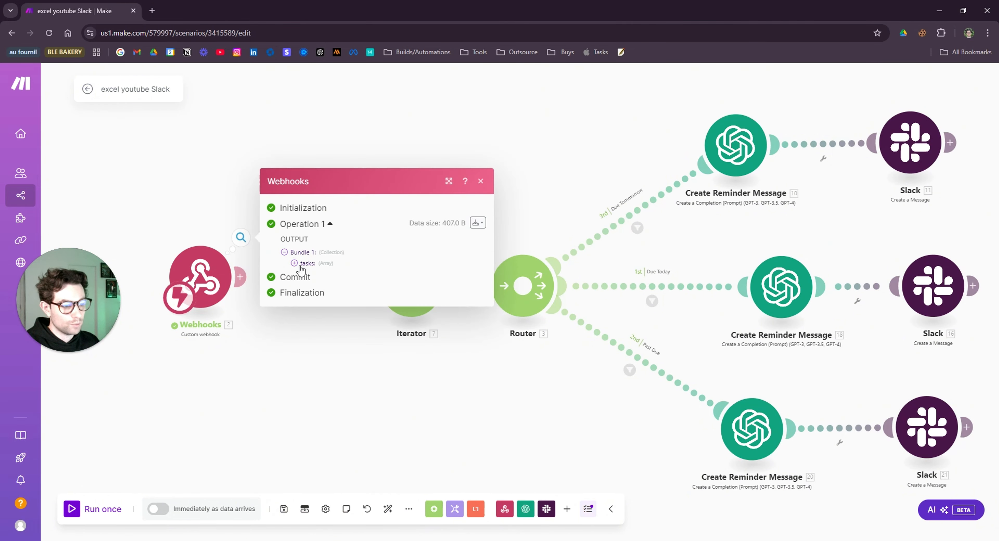
In Make, examine the webhook's output, expanding the tasks array and its three collections
click(303, 264)
click(304, 258)
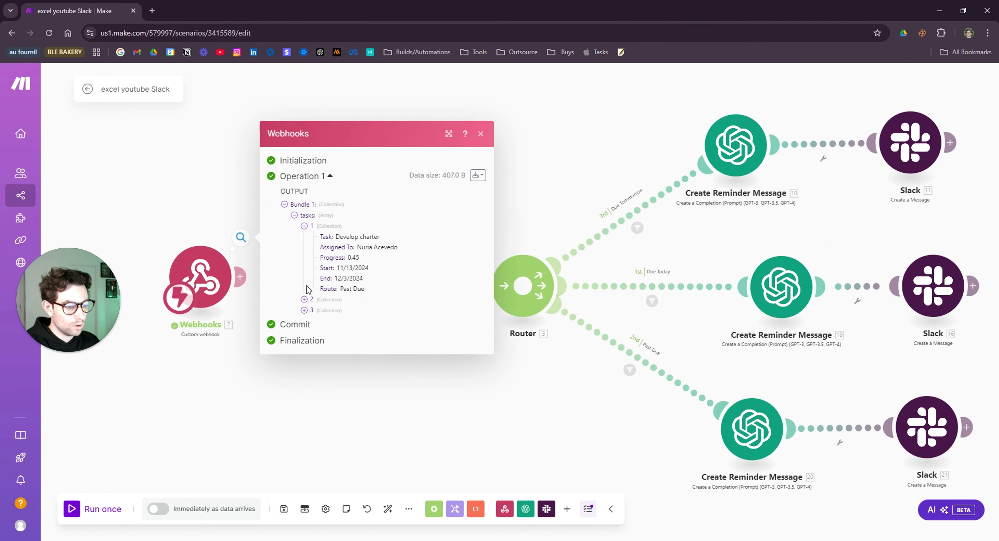
click(307, 300)
click(304, 342)
drag(422, 404, 316, 334)
drag(379, 309, 320, 256)
click(416, 221)
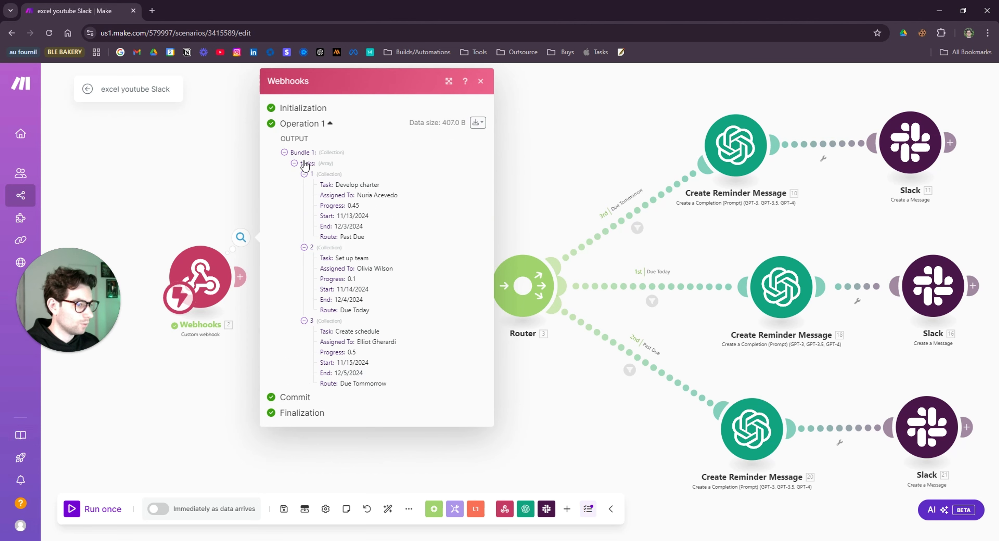
click(220, 374)
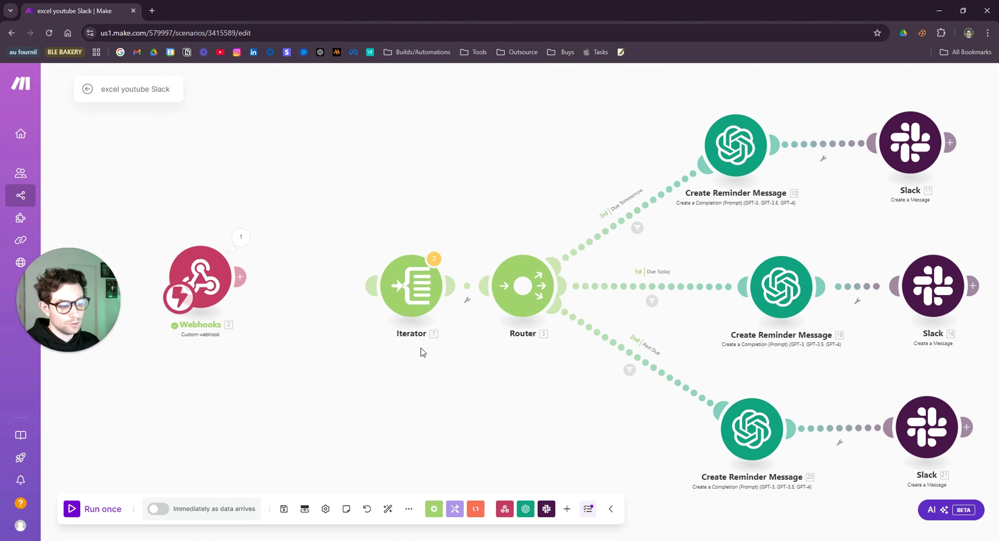
Reconnect the Webhooks module to the Iterator and space both out ahead of the Router
drag(201, 277, 270, 280)
drag(404, 282, 383, 282)
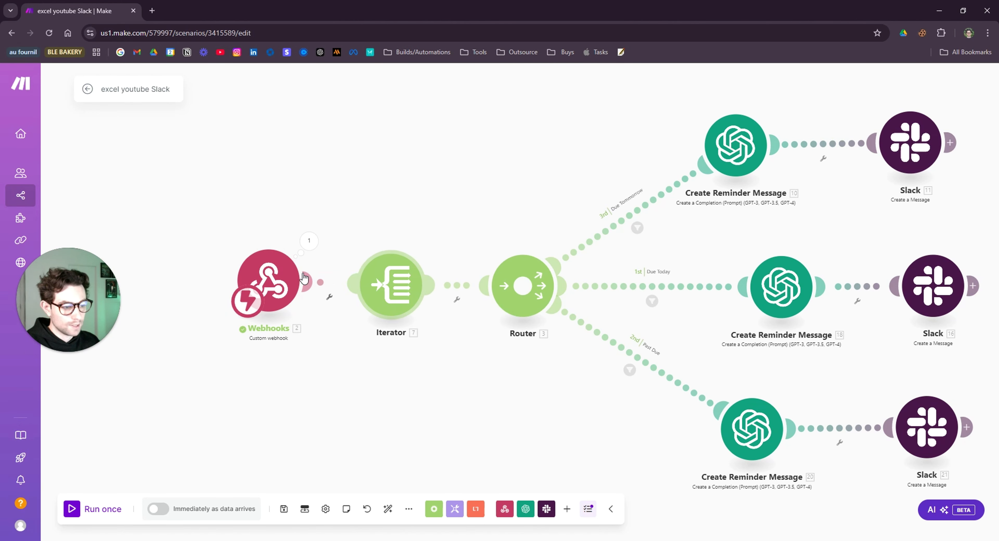
drag(271, 280, 246, 283)
drag(411, 277, 384, 277)
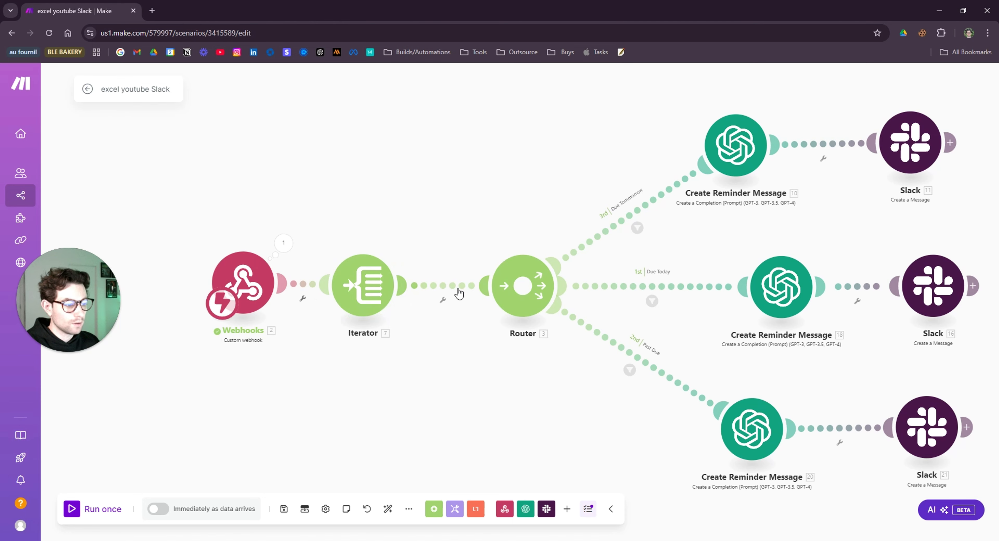
Unlink the Iterator from the Router and shift the Iterator further away from the Webhooks module
right_click(446, 288)
click(487, 318)
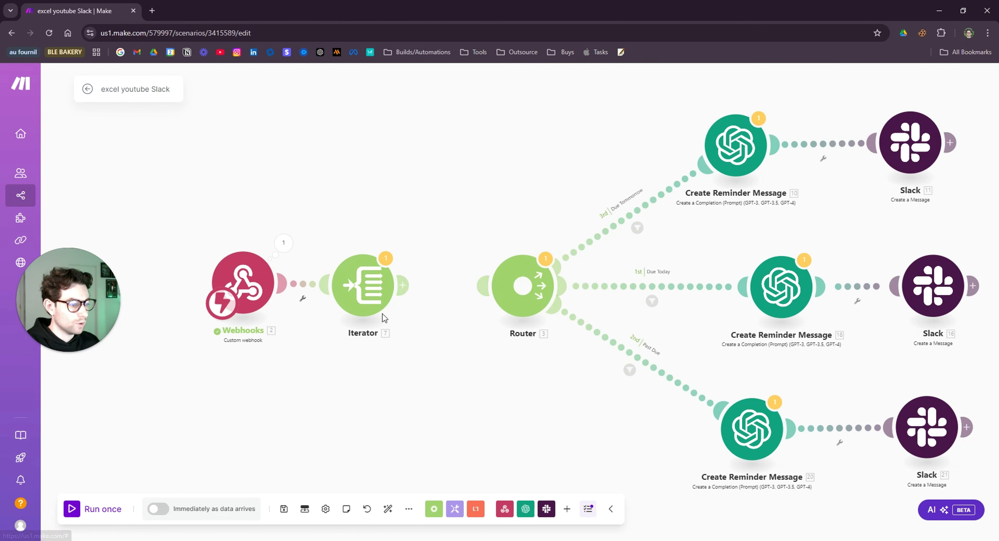
drag(372, 303, 410, 305)
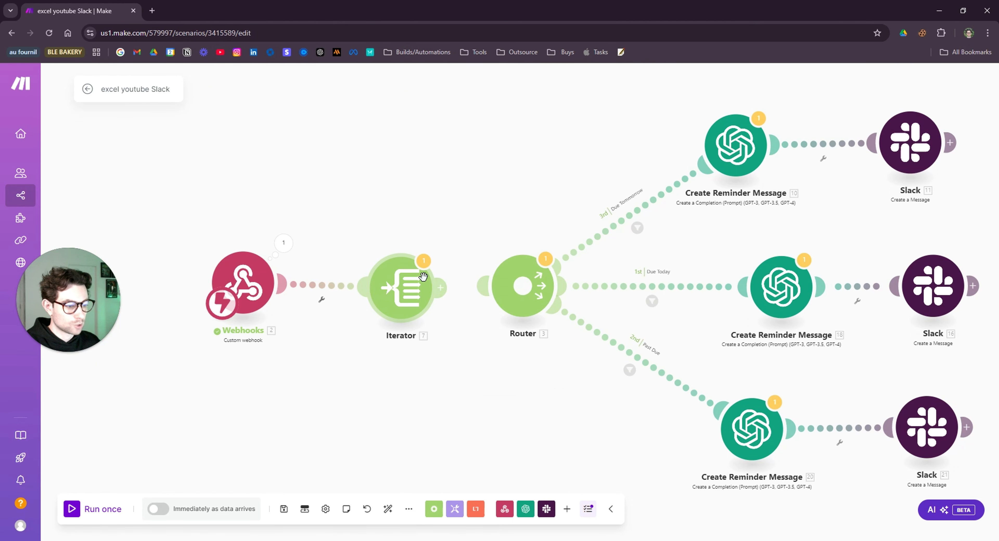
Run the scenario once, ignoring the queued webhook data and waiting for new data
click(74, 514)
click(572, 347)
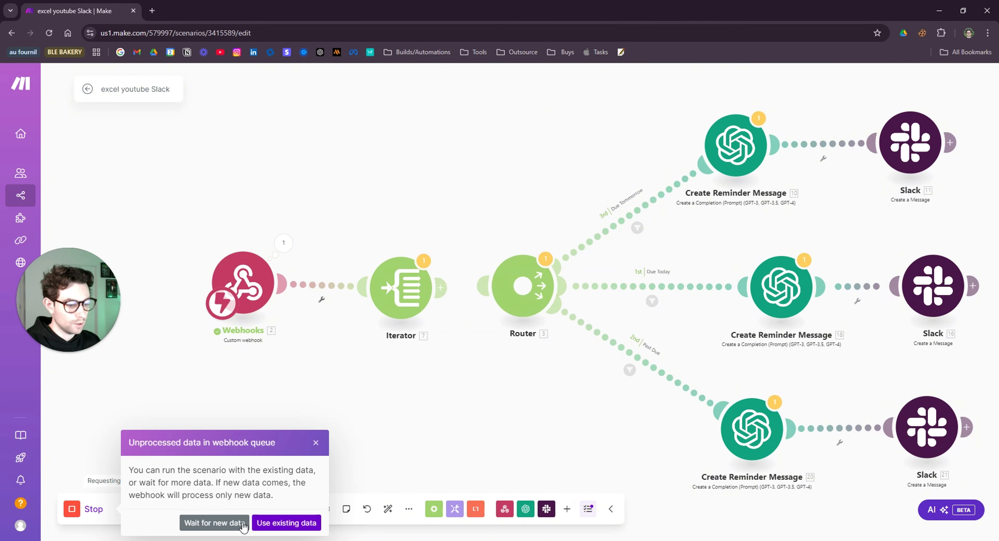
click(215, 523)
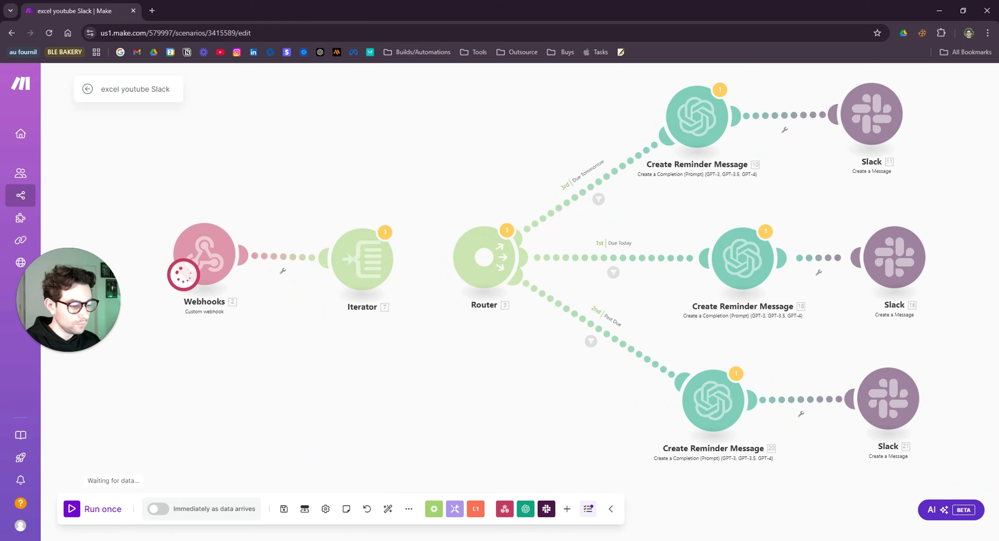
Switch to the Excel workbook, send the reminders again from the Send Reminders rectangle and dismiss the message
key(alt+Tab)
click(286, 247)
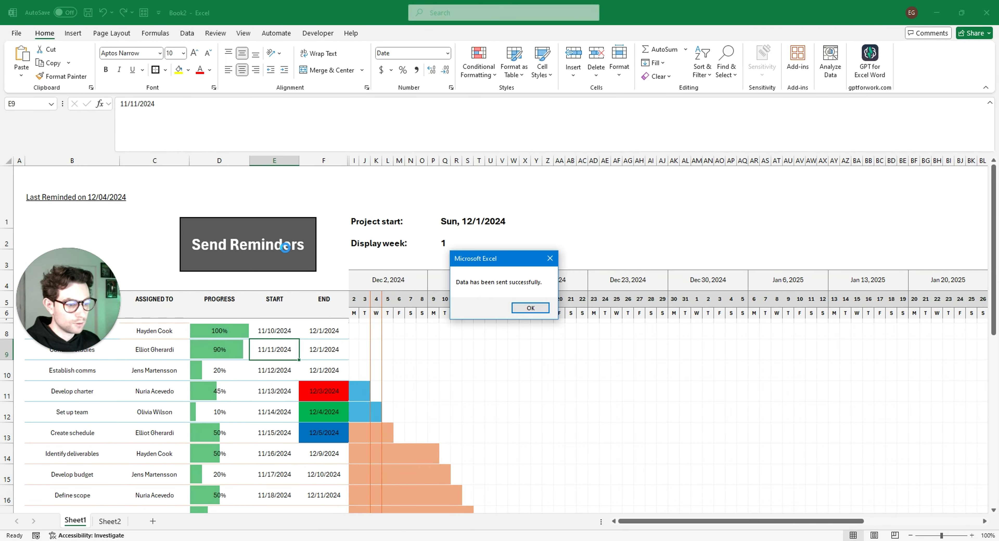
click(530, 307)
Return to Make and examine the bundles output by the Iterator
key(alt+Tab)
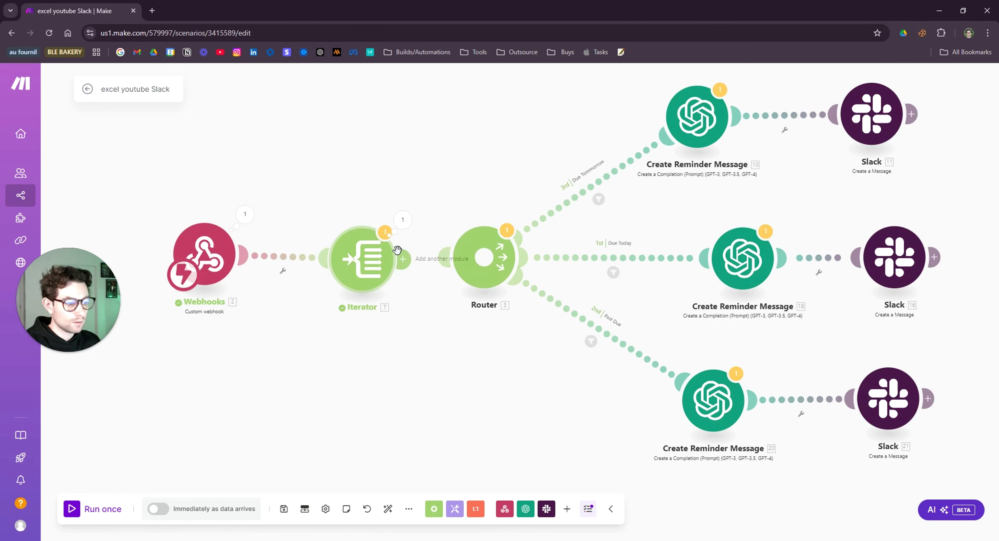
click(402, 220)
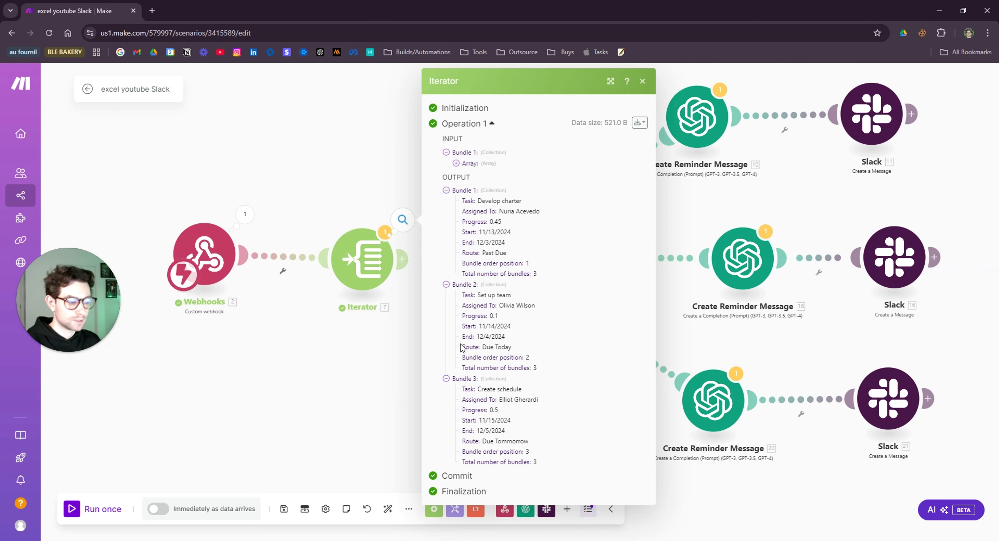
click(340, 399)
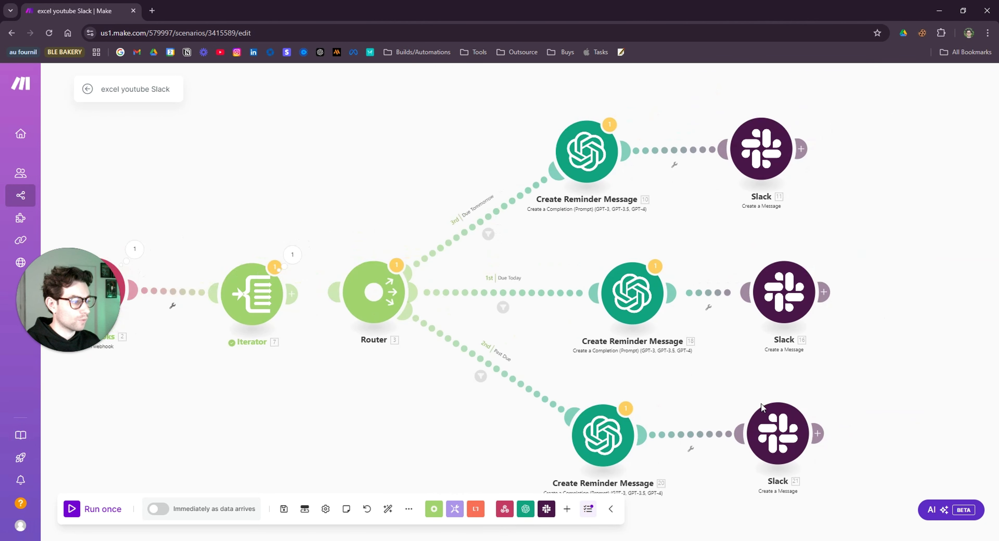
Reconnect the Iterator to the Router and space the Webhooks, Iterator and Router modules evenly
drag(338, 438, 504, 424)
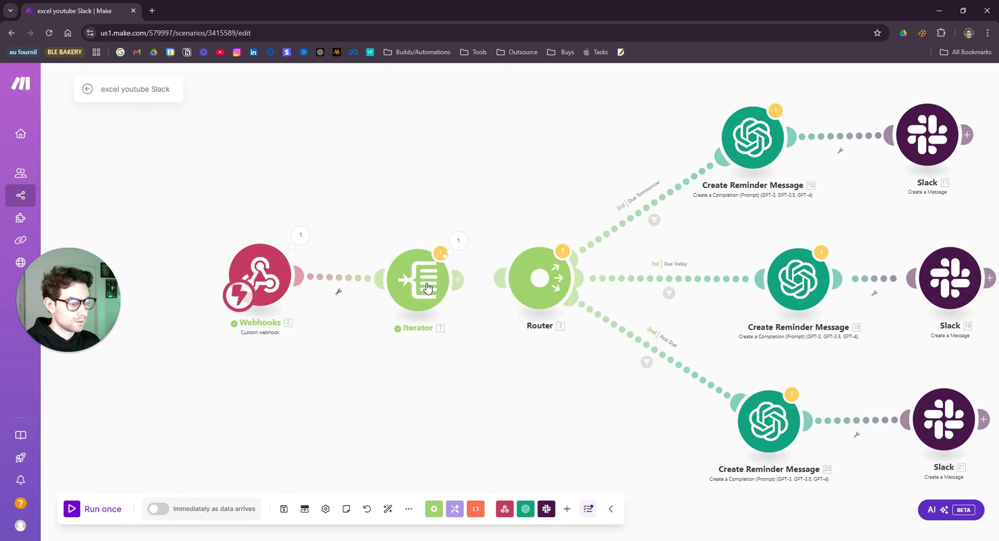
drag(428, 285, 460, 283)
drag(533, 266, 421, 282)
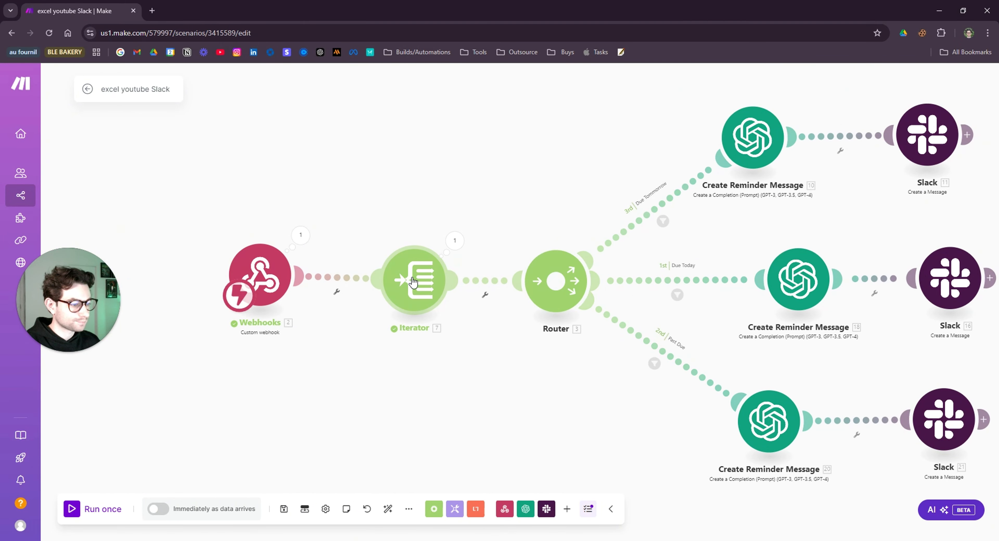
drag(269, 277, 254, 282)
drag(413, 295, 390, 295)
drag(578, 351, 497, 356)
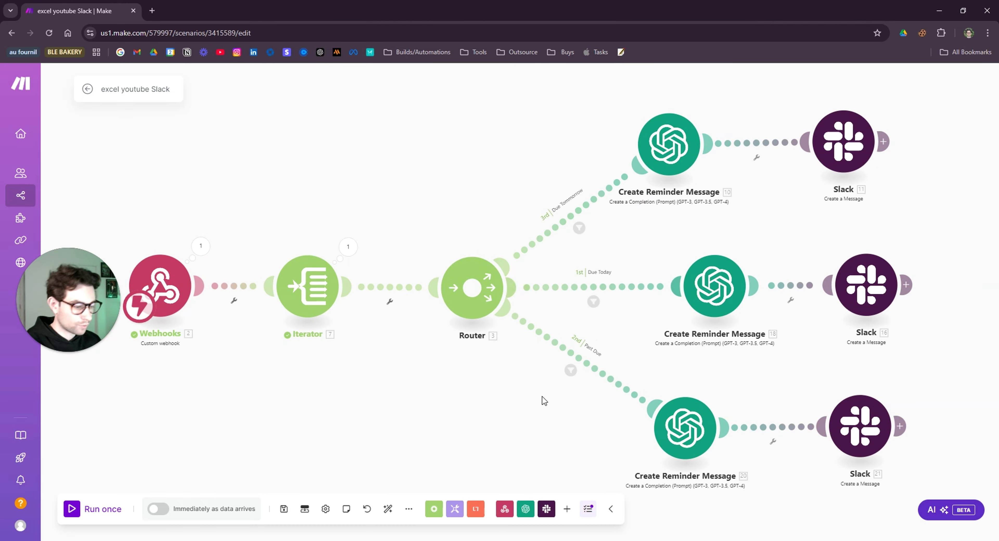
Switch to Excel and inspect the Route column formulas in I5:I7 of Sheet2
click(486, 539)
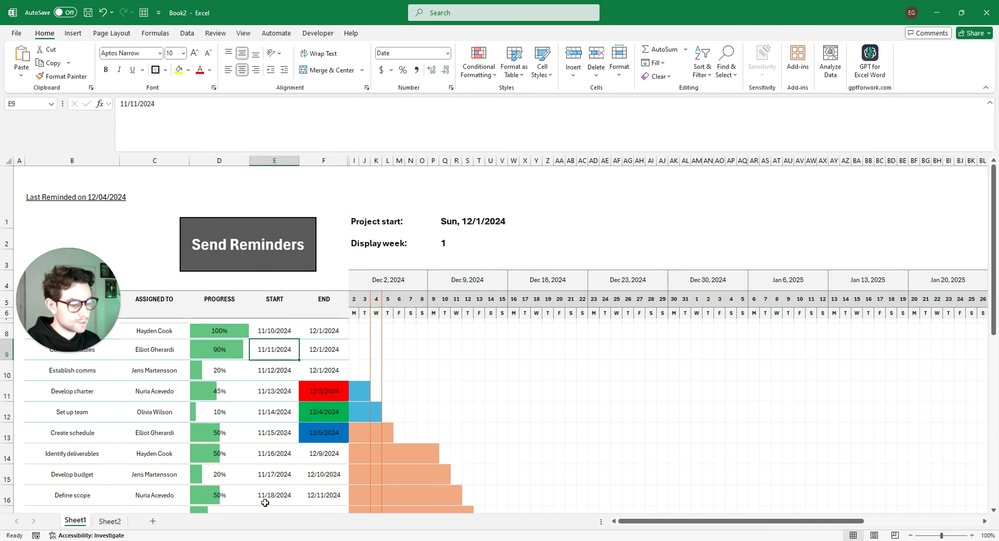
click(110, 521)
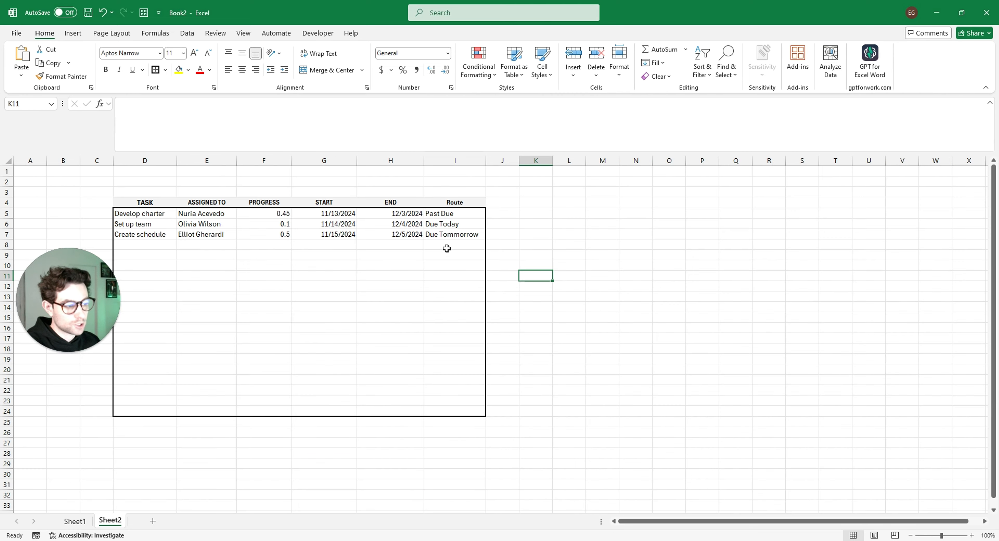
click(465, 201)
click(461, 216)
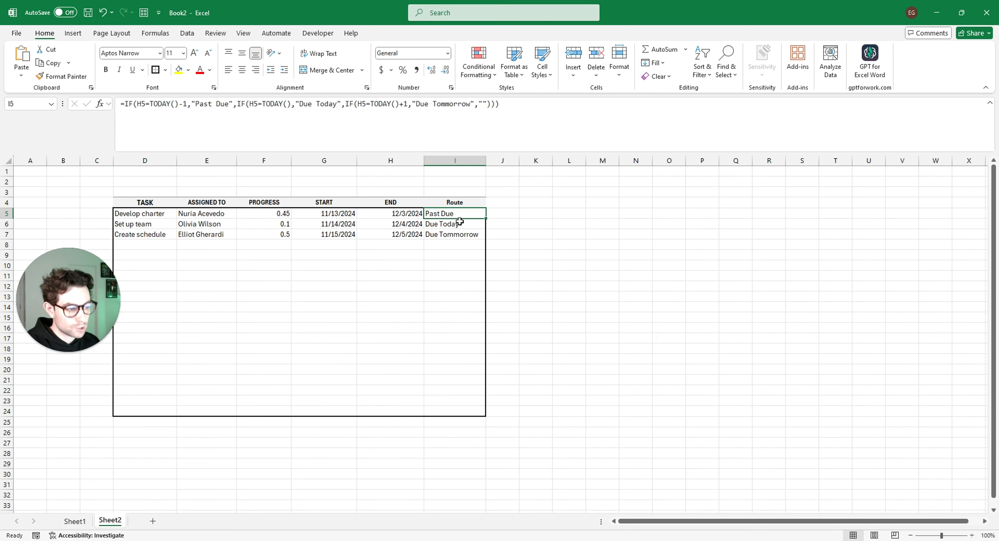
click(454, 224)
click(458, 236)
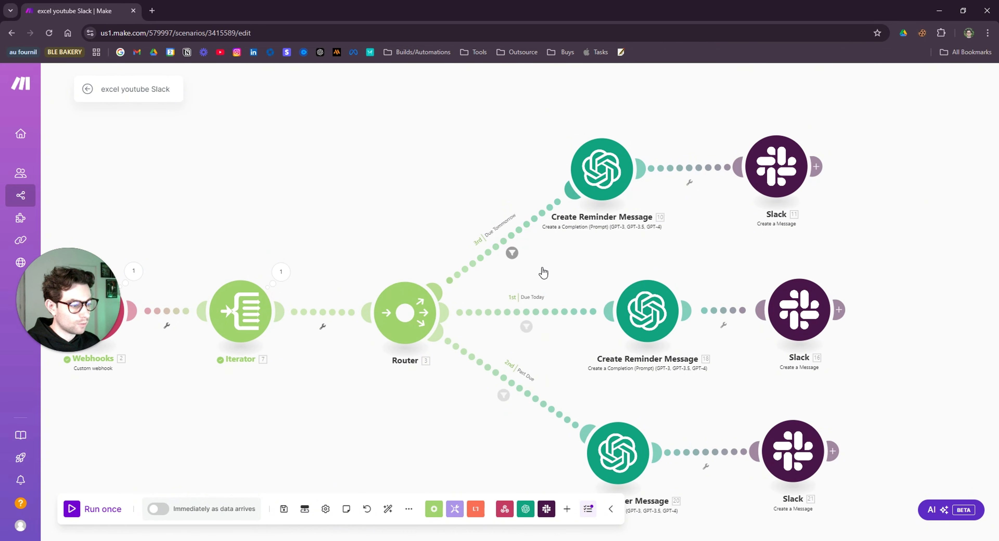
In Make, review the filter conditions on the Router's Due Tommorrow and Due Today routes
click(512, 253)
click(598, 265)
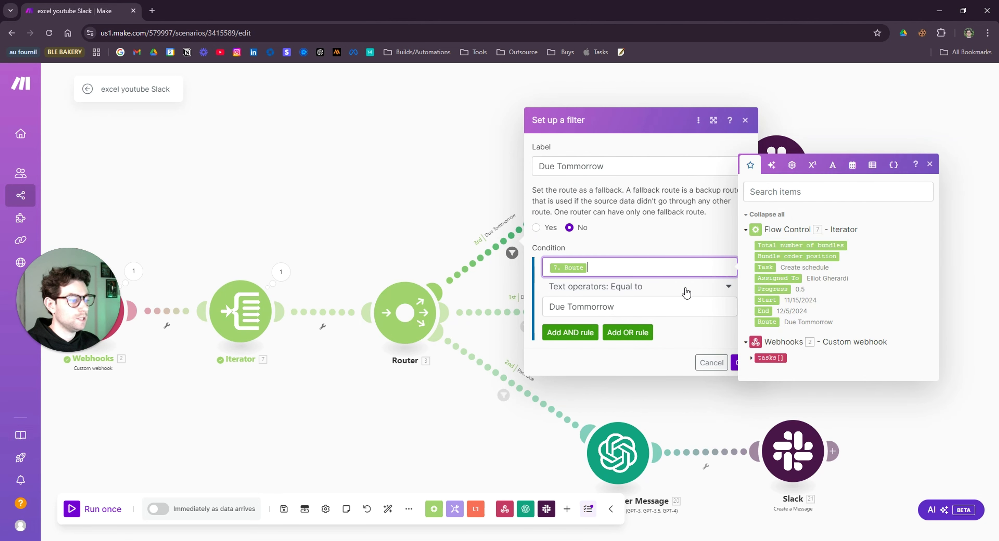
drag(547, 310, 639, 306)
click(718, 252)
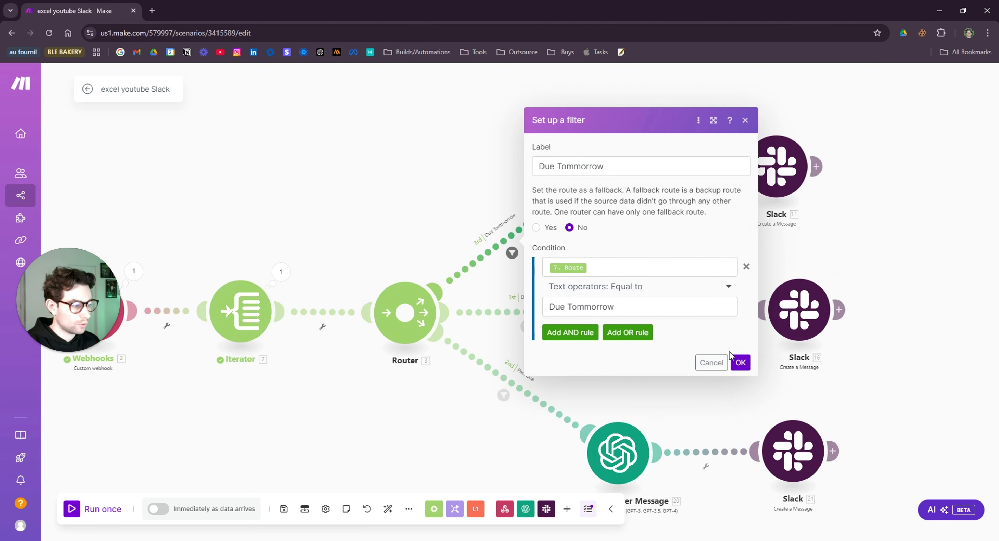
click(737, 363)
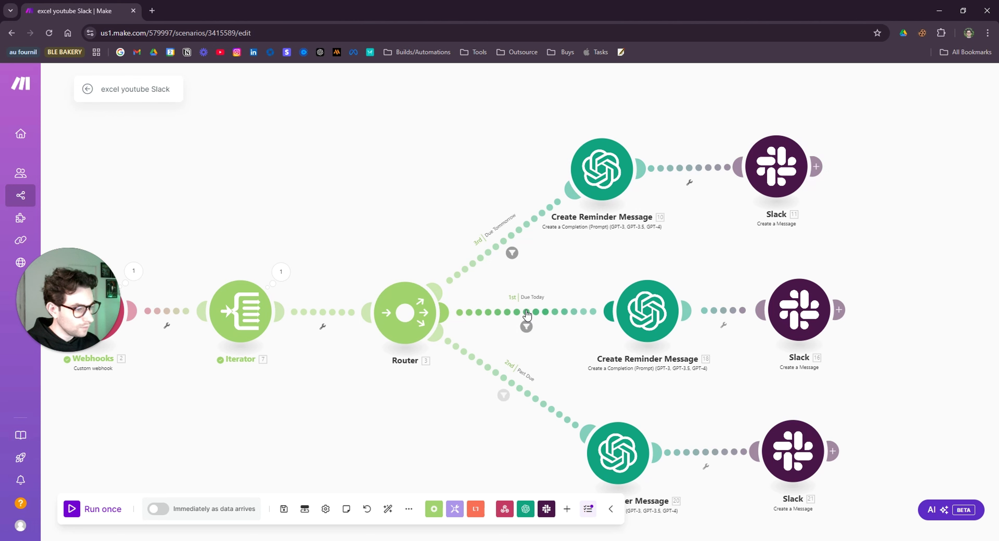
click(524, 329)
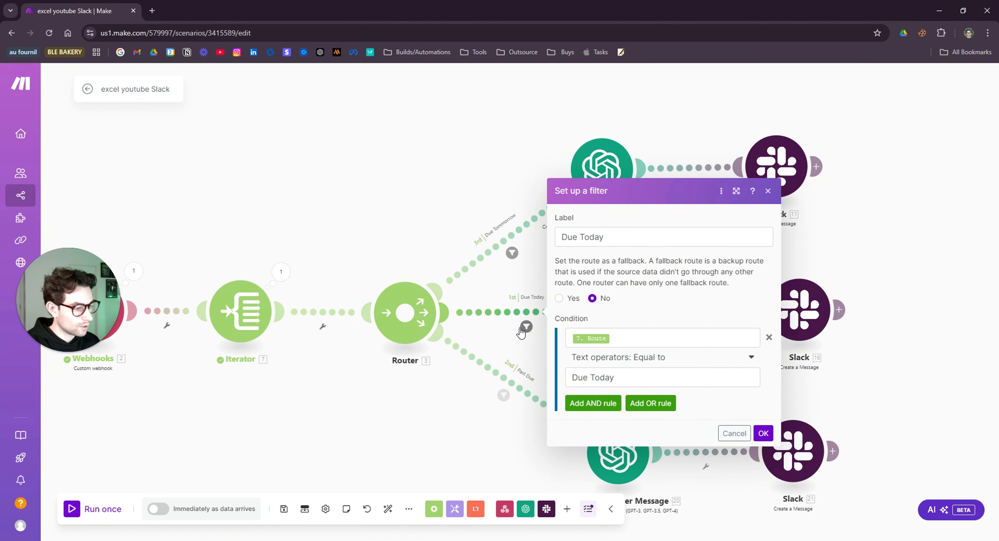
click(510, 279)
Review the settings of the Slack Create a Message module on the Due Tommorrow route, closing them without changes
drag(759, 400, 724, 277)
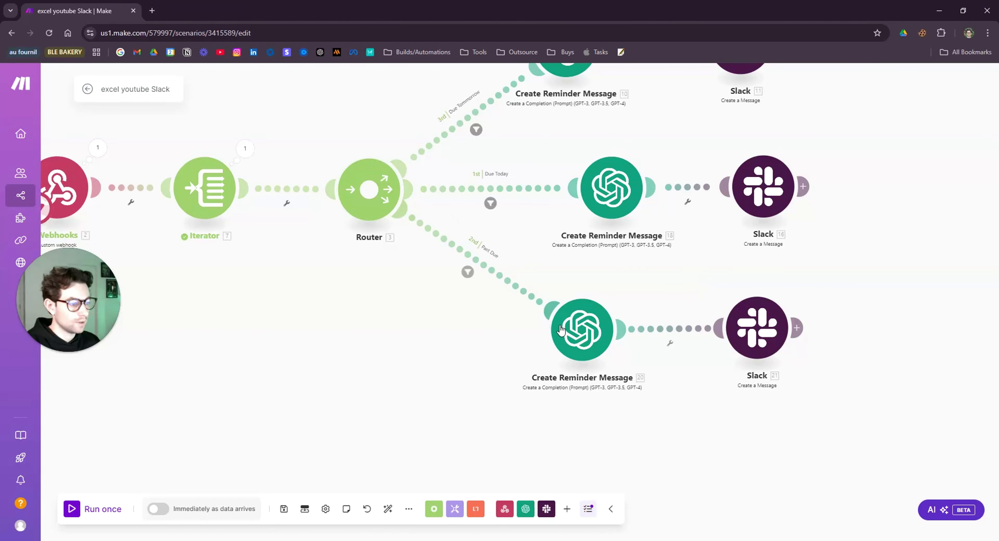
drag(866, 279, 808, 338)
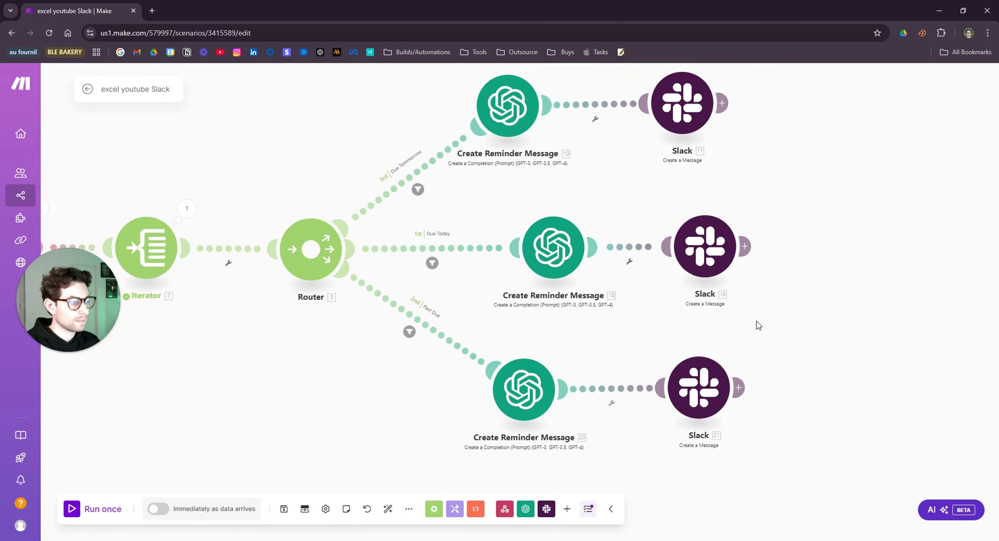
scroll(758, 325, down, 1)
drag(634, 204, 624, 240)
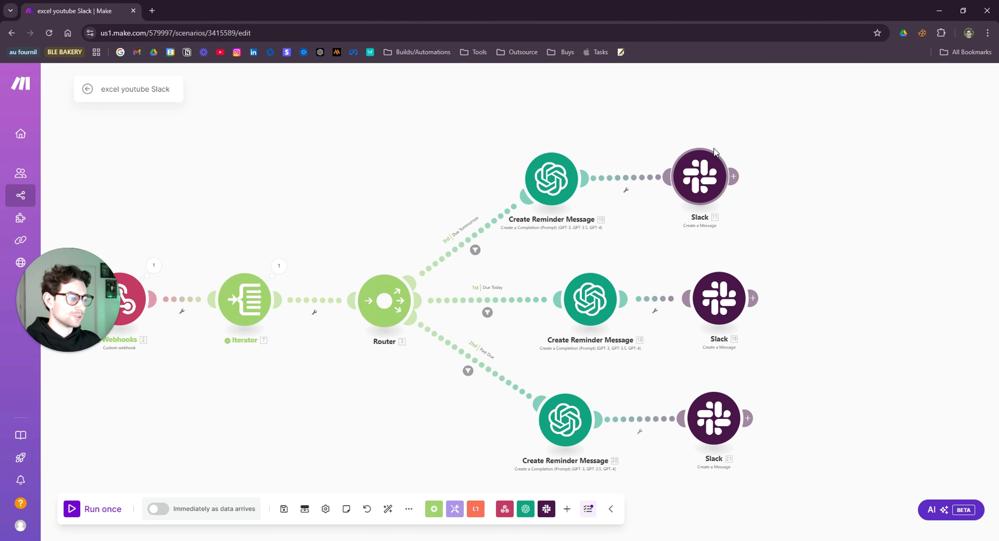
drag(735, 230, 671, 229)
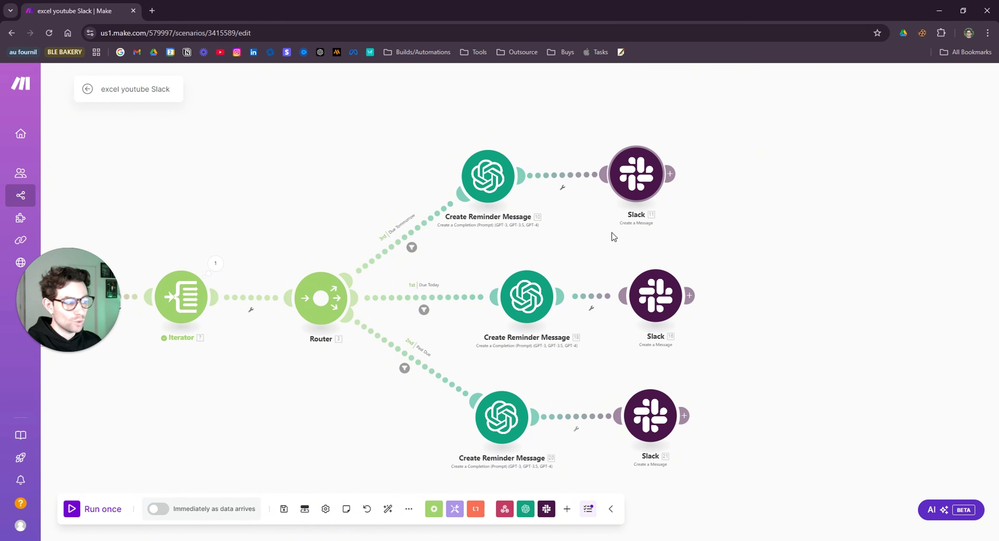
scroll(624, 232, up, 3)
click(581, 155)
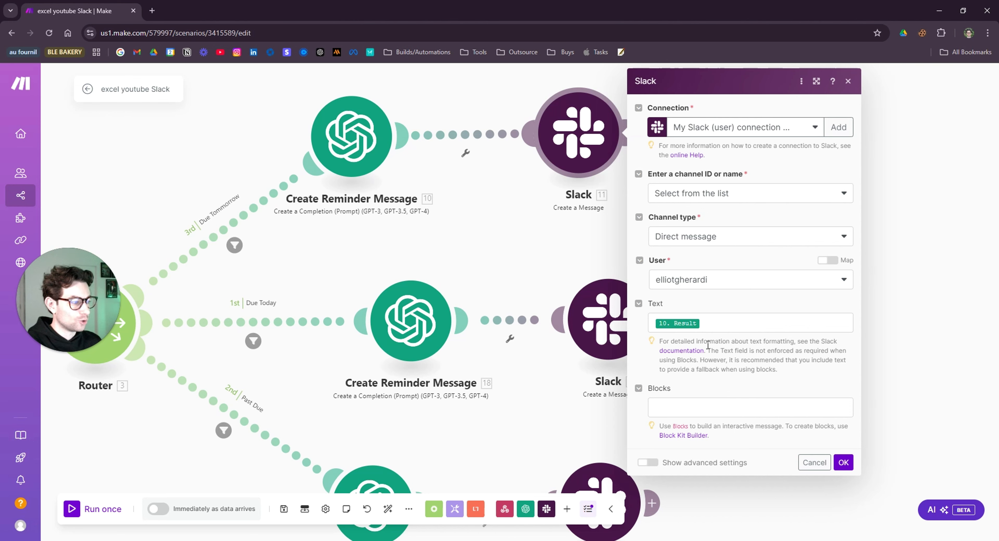
key(Escape)
drag(635, 245, 516, 333)
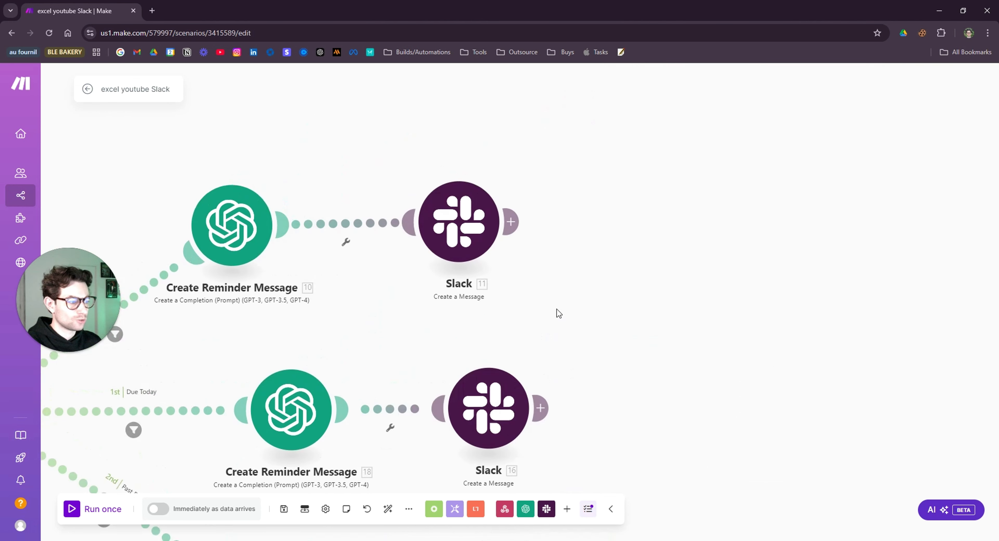
Browse the Slack actions available for a module after the Due Tommorrow route's Slack message, without adding one
click(511, 221)
text(slack)
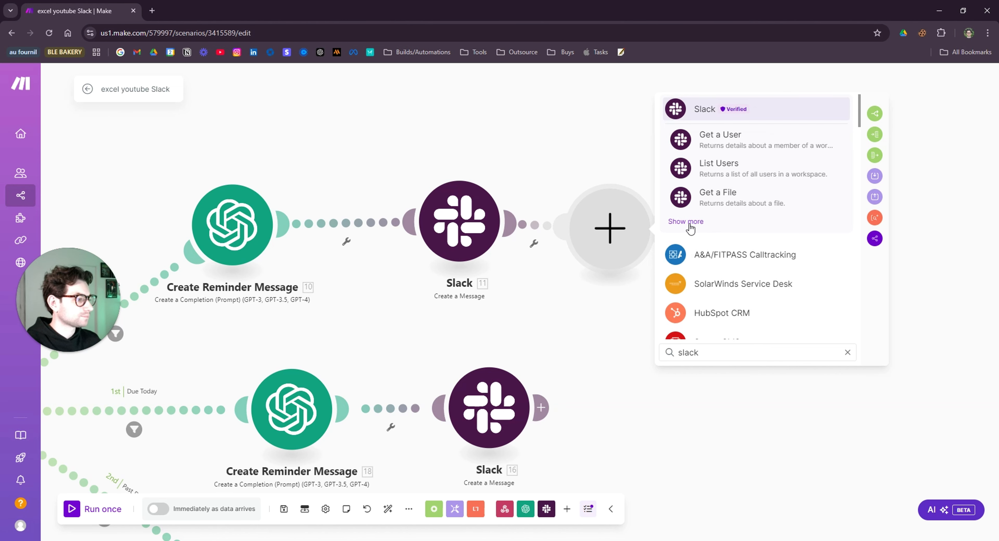
click(689, 228)
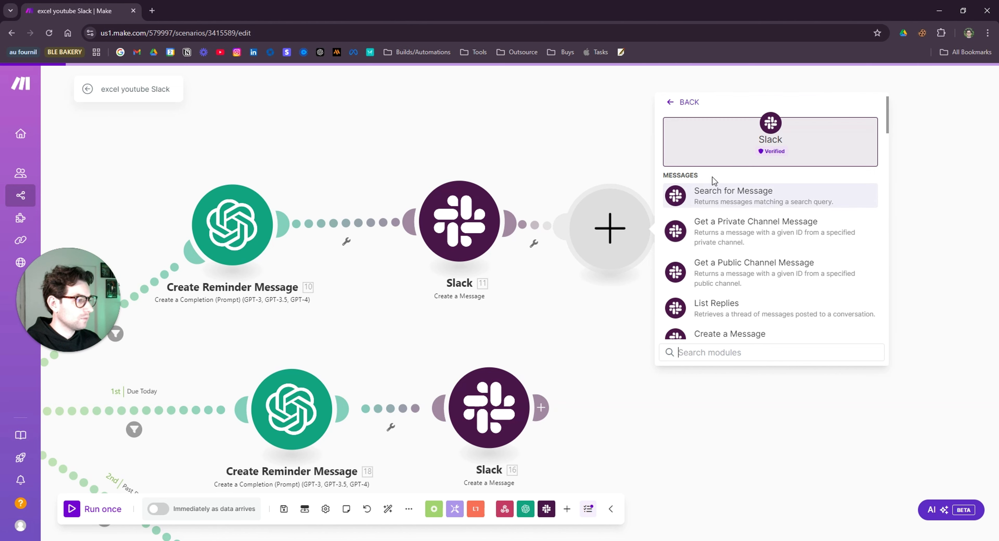
scroll(717, 245, down, 2)
scroll(811, 275, down, 3)
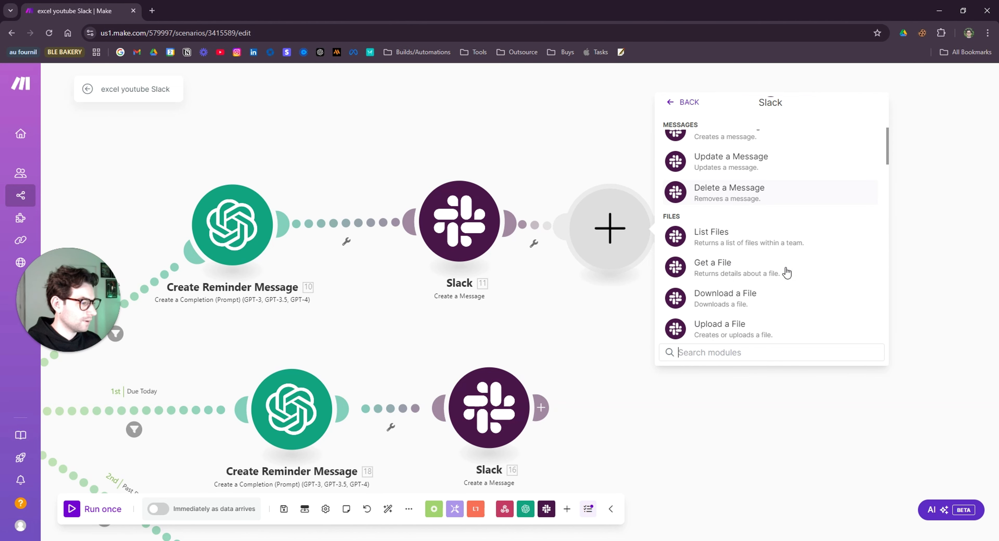
scroll(786, 273, down, 8)
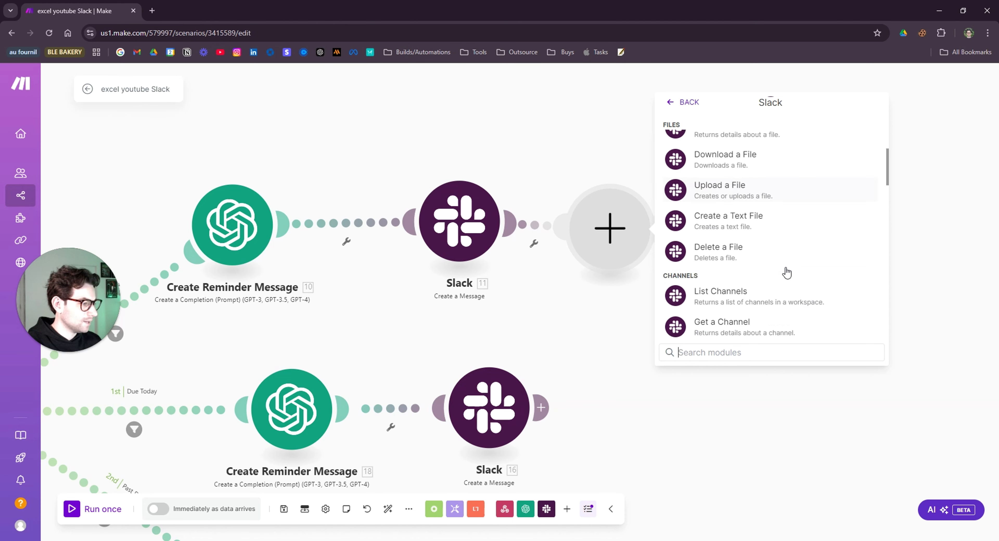
scroll(786, 270, down, 5)
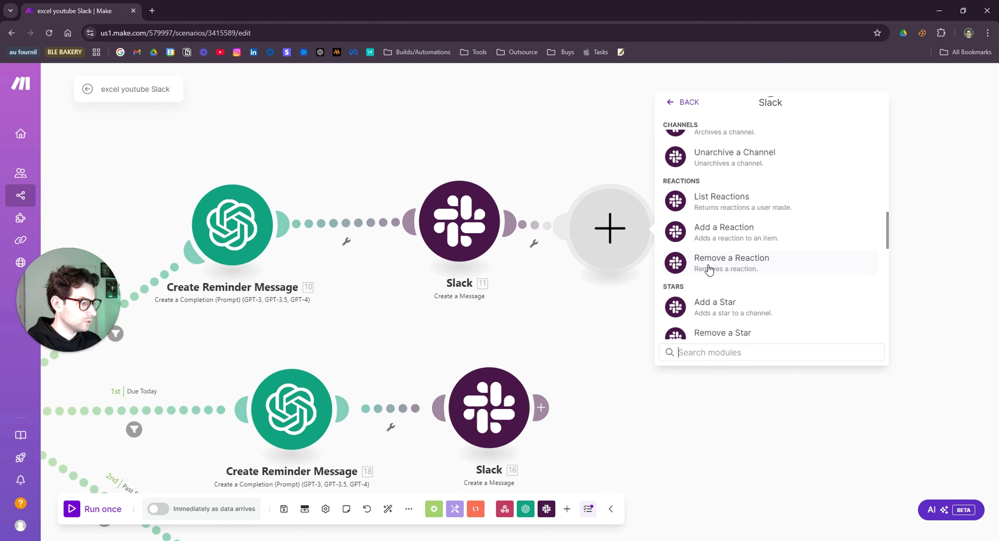
scroll(888, 244, down, 6)
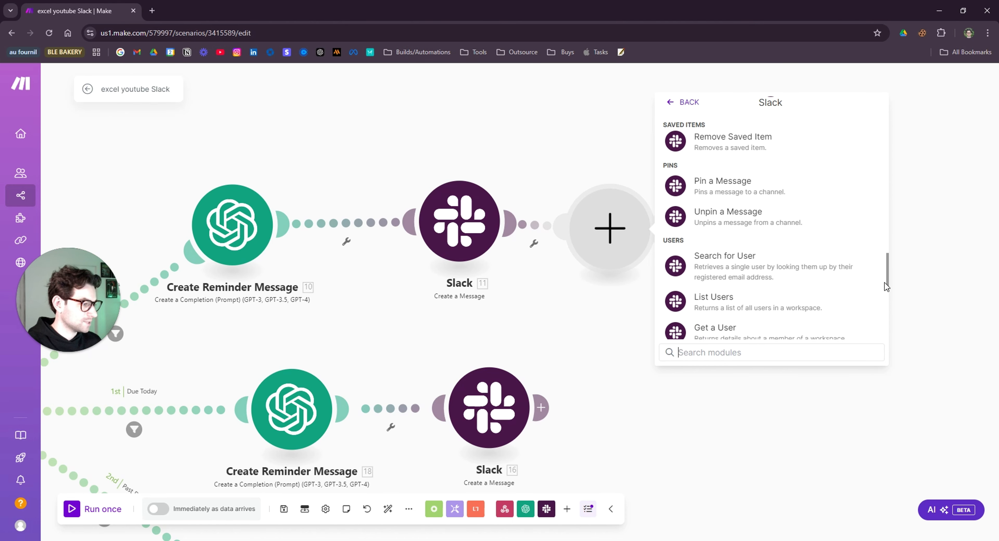
scroll(787, 267, down, 2)
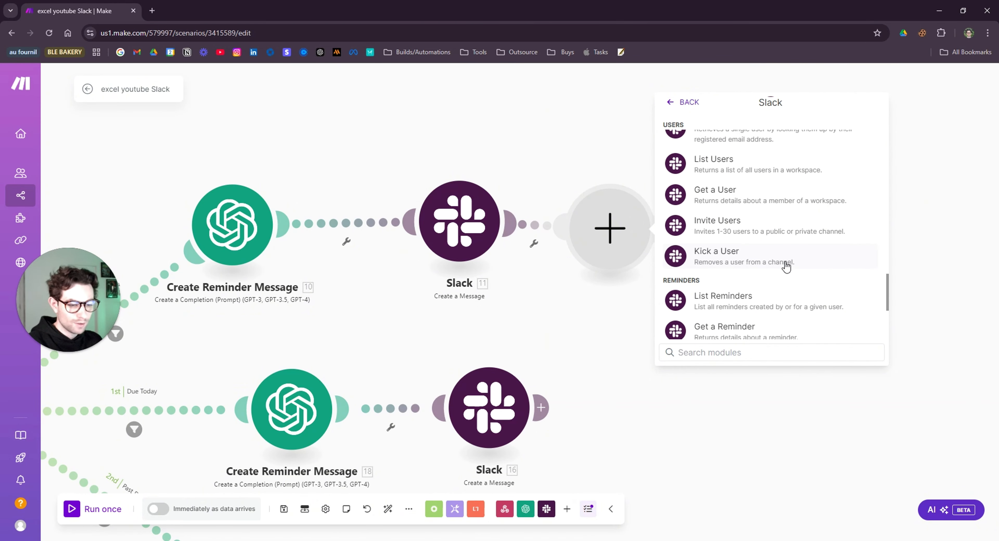
click(596, 318)
Extend the Due Tommorrow route's Create Reminder Message prompt with "DO not add a subject and also do not add a signature. Keep the message short."
drag(594, 316, 606, 245)
scroll(681, 275, down, 2)
drag(681, 275, 686, 246)
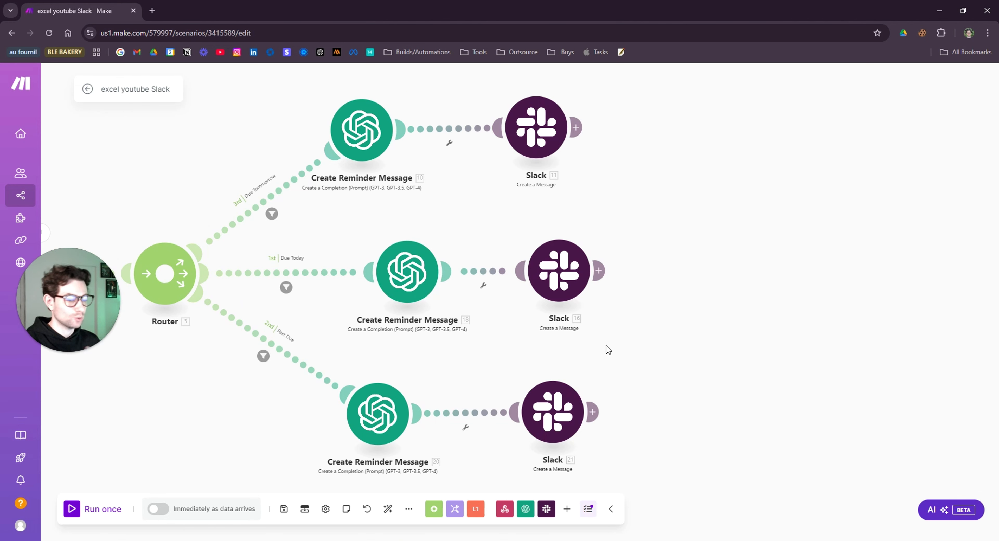
drag(472, 220, 691, 274)
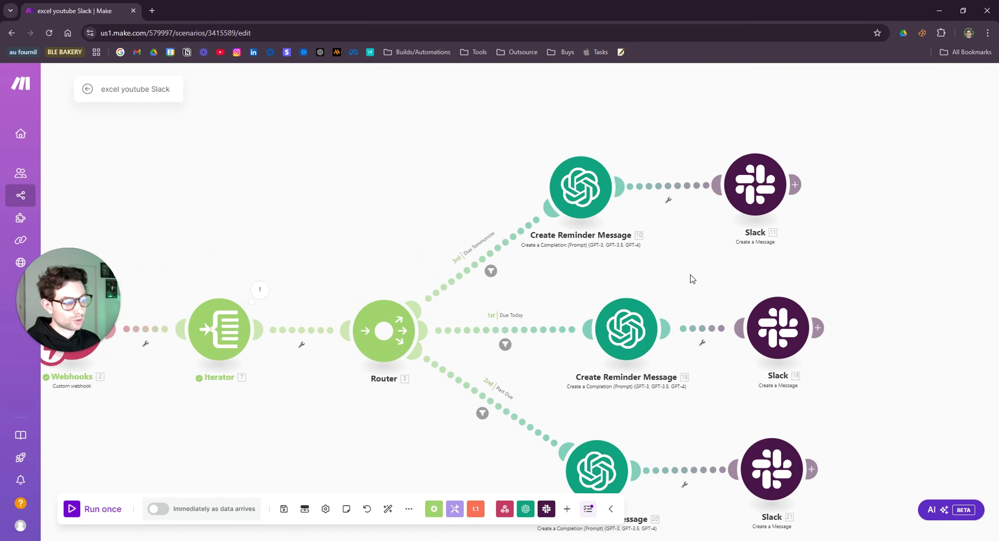
click(573, 185)
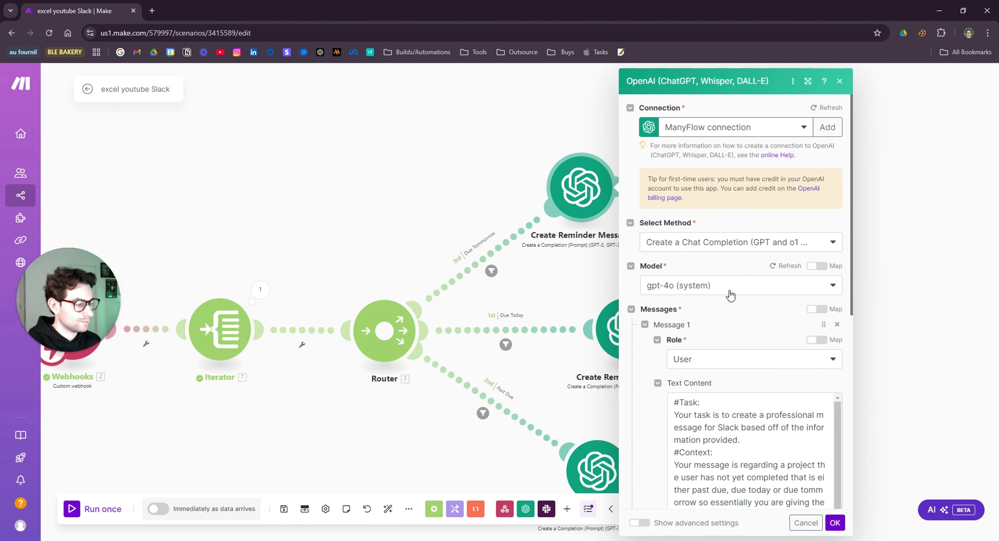
scroll(657, 293, down, 5)
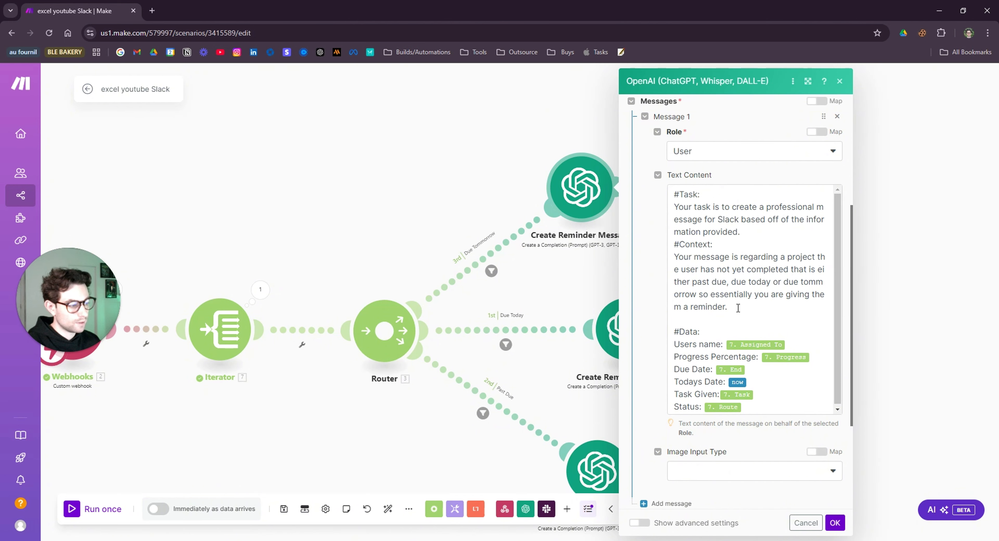
click(749, 308)
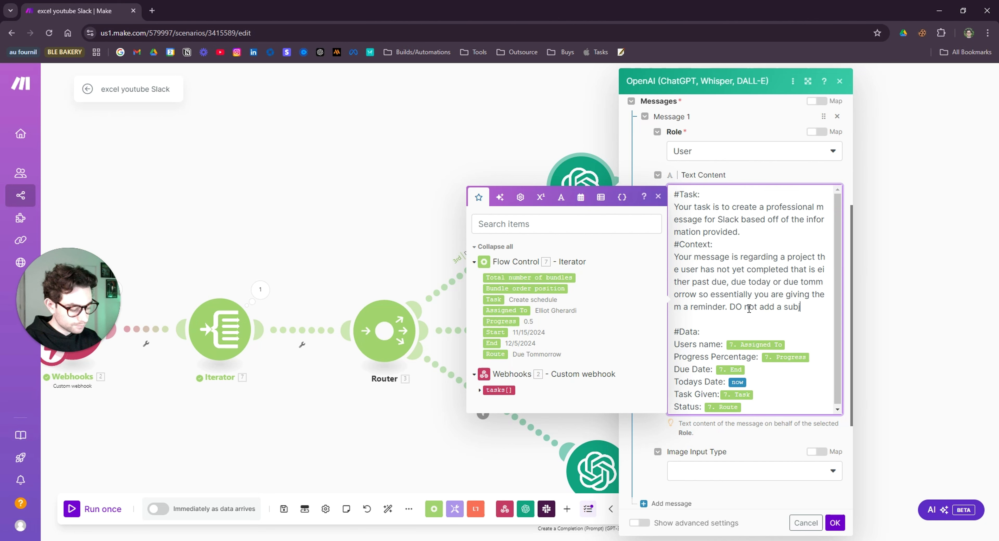
text(nd also do not add a signature. Keep)
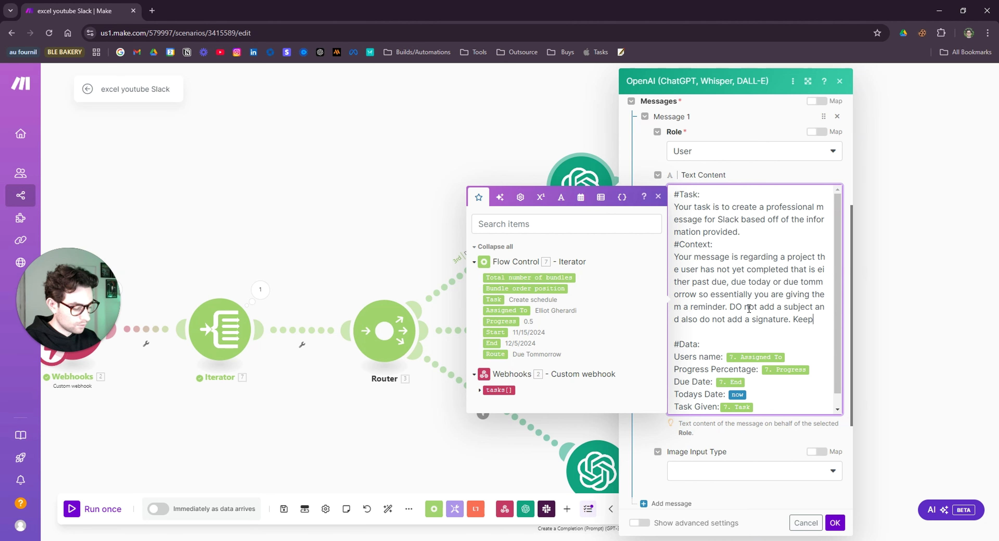
text(the message short.)
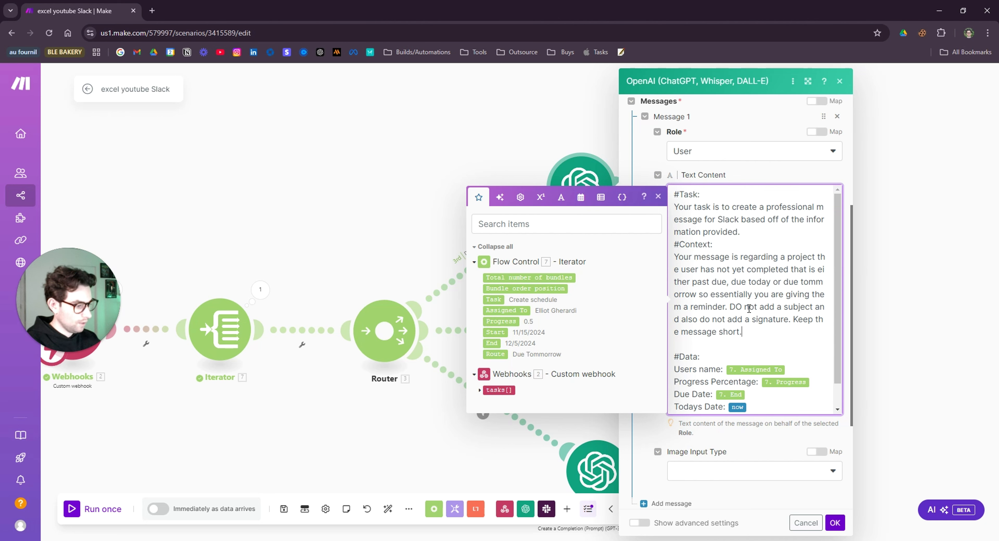
Review the prompt's Todays Date entry and the available date and time variables and functions
scroll(710, 309, down, 1)
scroll(702, 326, down, 2)
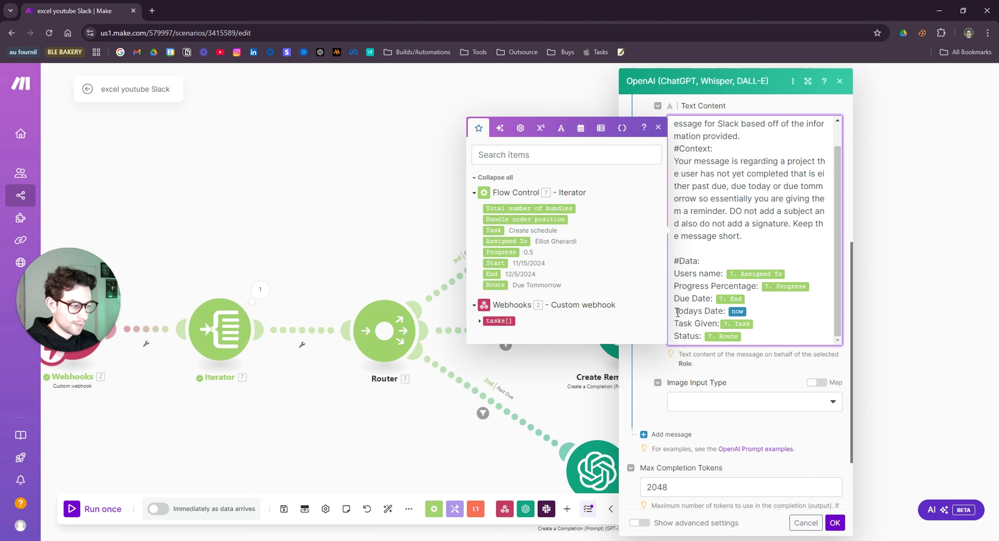
drag(674, 311, 729, 311)
click(748, 311)
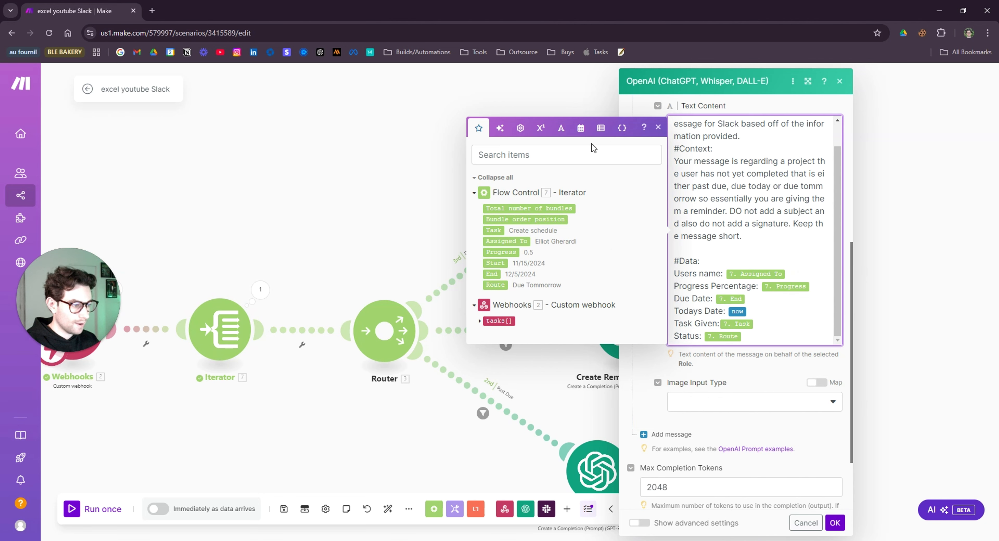
click(580, 128)
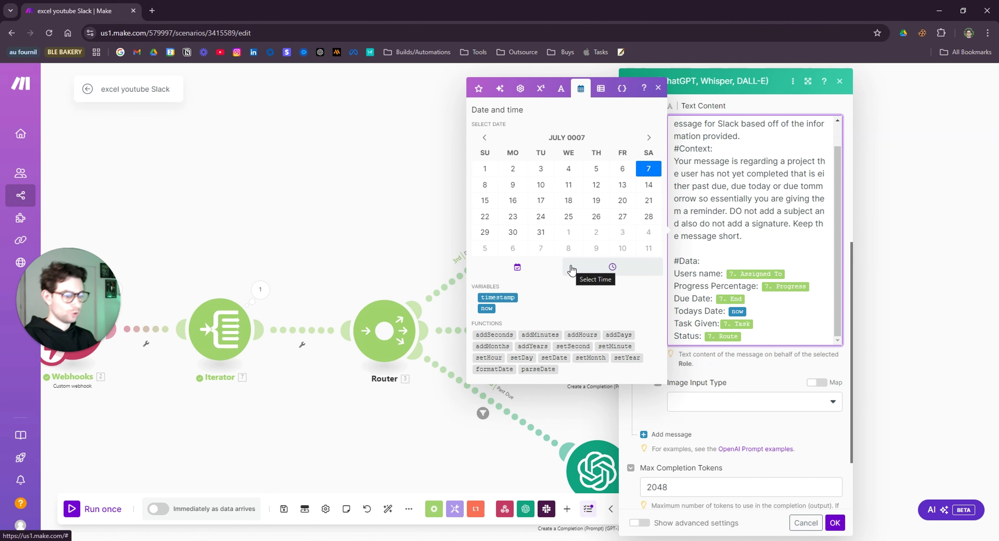
Set Max Completion Tokens to 100 for the Due Tommorrow route's Create Reminder Message module and save its settings
click(479, 88)
scroll(735, 325, down, 2)
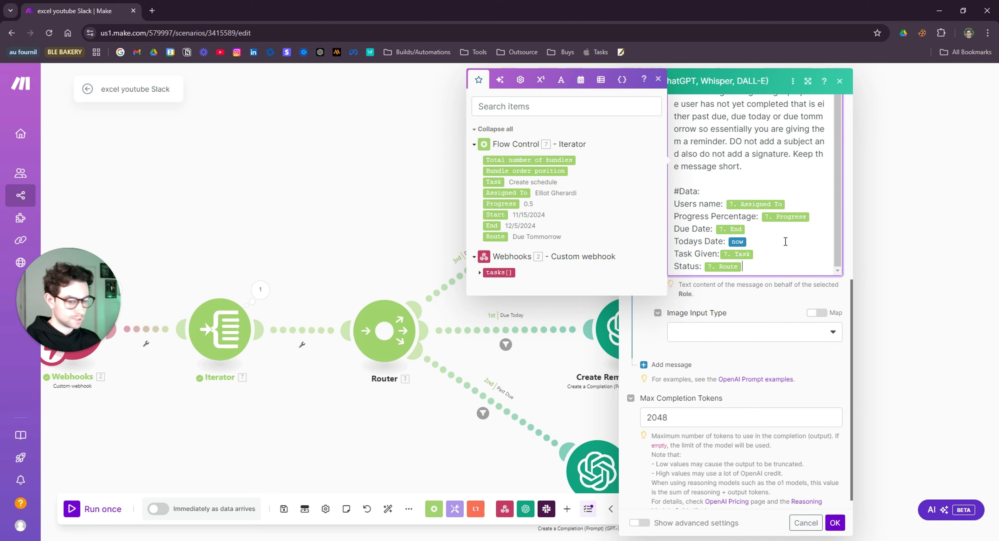
click(685, 422)
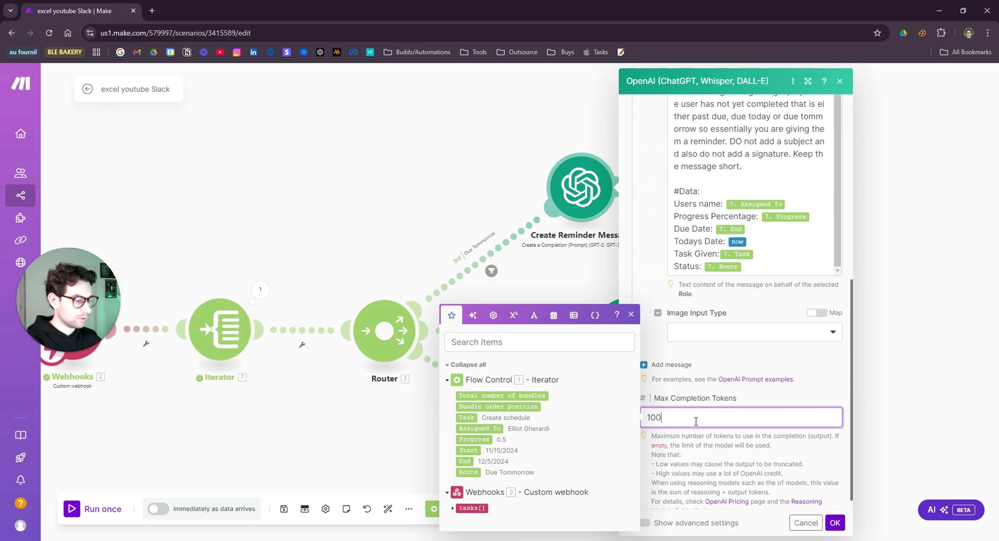
click(834, 522)
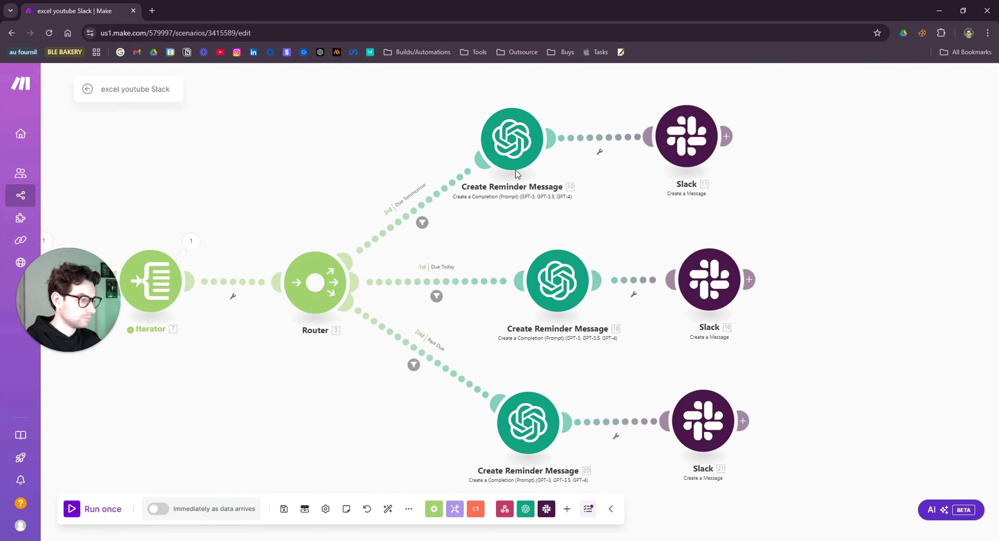
Copy the entire prompt text from the Due Tommorrow route's Create Reminder Message module and close its settings
click(499, 140)
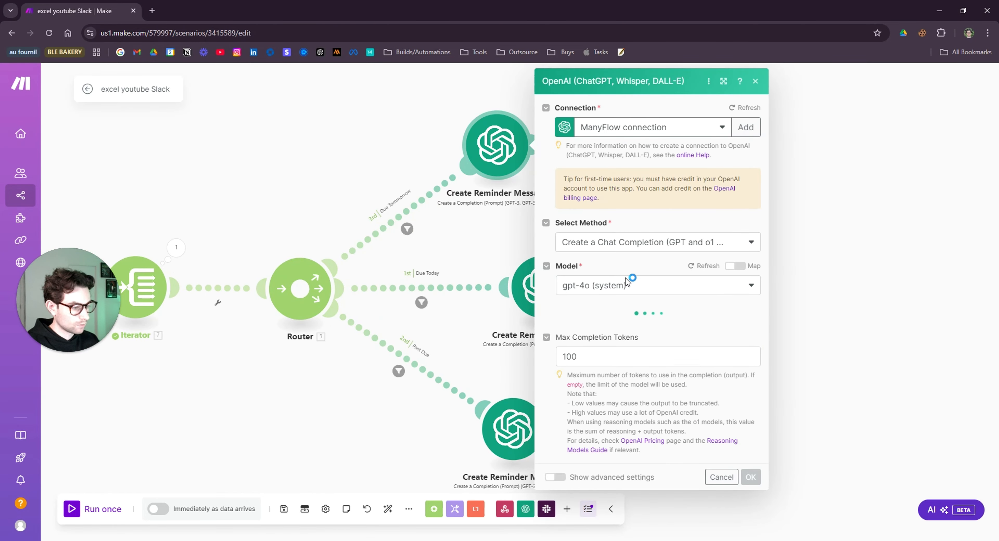
scroll(638, 318, down, 4)
click(641, 328)
key(ctrl+a)
click(750, 524)
Replace the Due Today route's Create Reminder Message prompt with the copied text and save the module
click(543, 289)
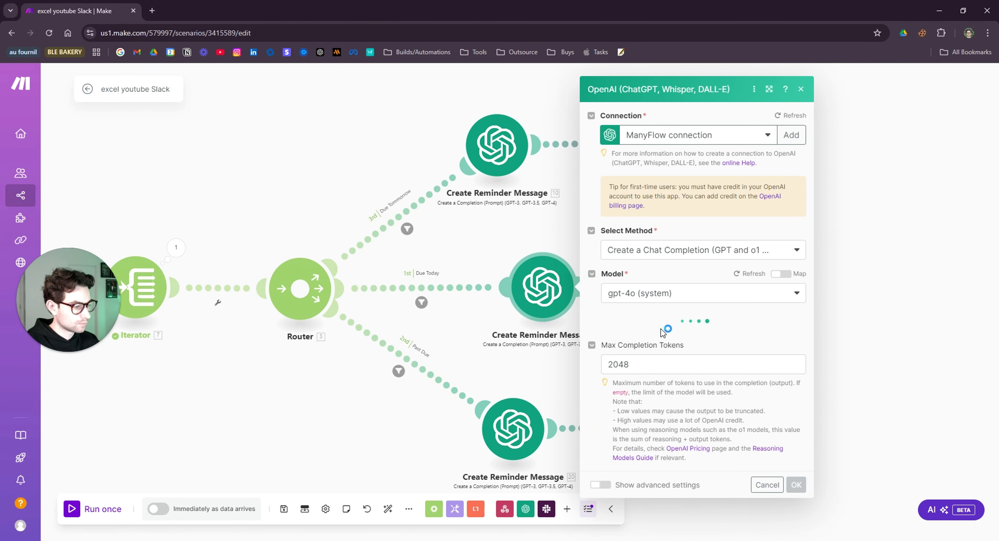
scroll(690, 332, down, 4)
click(704, 373)
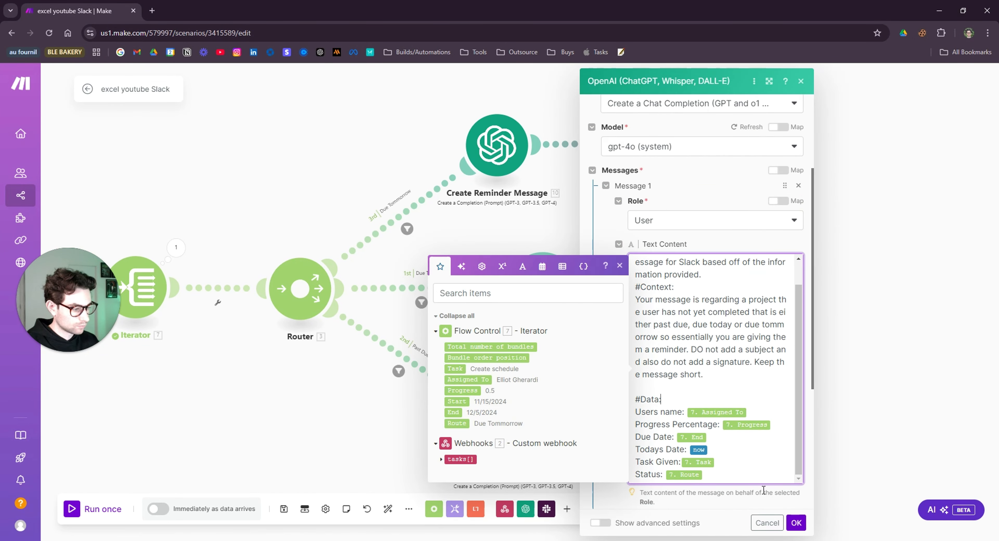
scroll(763, 490, down, 5)
click(795, 523)
Replace the Past Due route's Create Reminder Message prompt with the copied text, set Max Completion Tokens to 100 and save the module
click(511, 422)
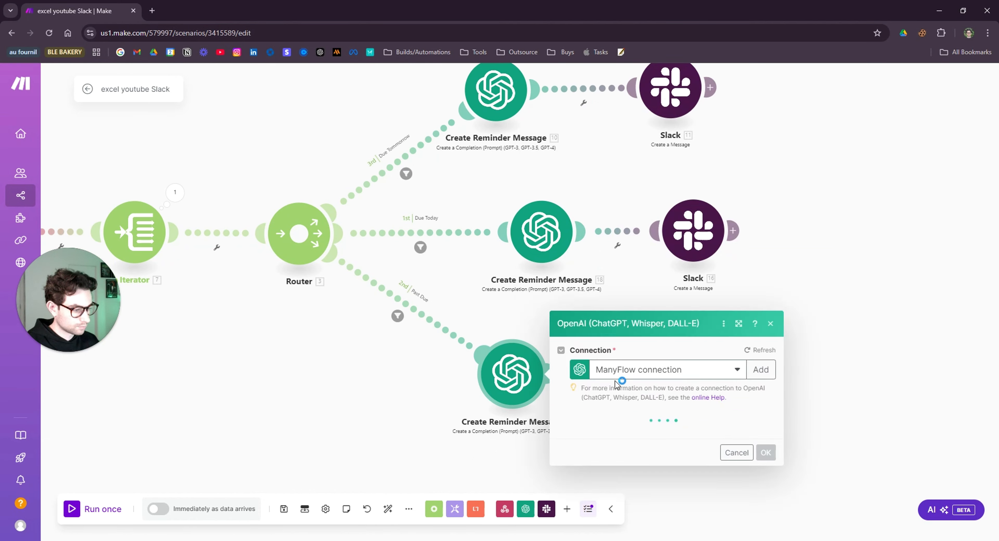
scroll(646, 333, down, 5)
click(655, 310)
key(ctrl+a)
text(#Task: Your task is to create a professional message for Slack based off of the information provided. #Context: Your message is regarding a project that a user has not completed that is either past due, due today or due tommorrow so essentially you are giving them a reminder. DO not add a subject and also do not add a signature. Keep the message short.  #Data: Users name: 7. Assigned To Progress Percentage: 7. Progress Due Date: 7. End Todays Date: now Task Given:7. Task Status: 7. Route)
scroll(635, 331, down, 4)
click(626, 404)
key(ctrl+a)
text(100)
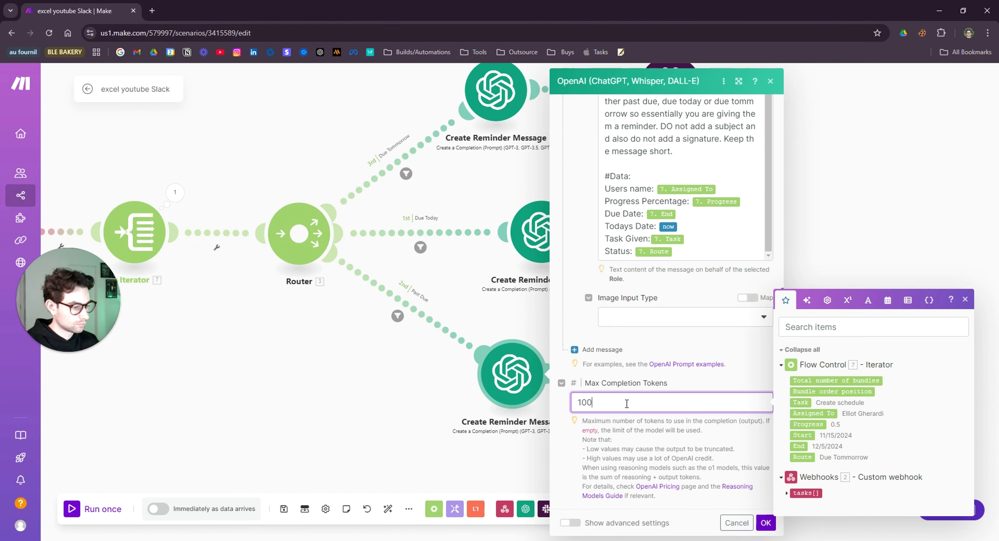
click(765, 522)
Review the recipient and message text settings of the Slack modules on all three routes, closing them without changes
scroll(375, 304, down, 3)
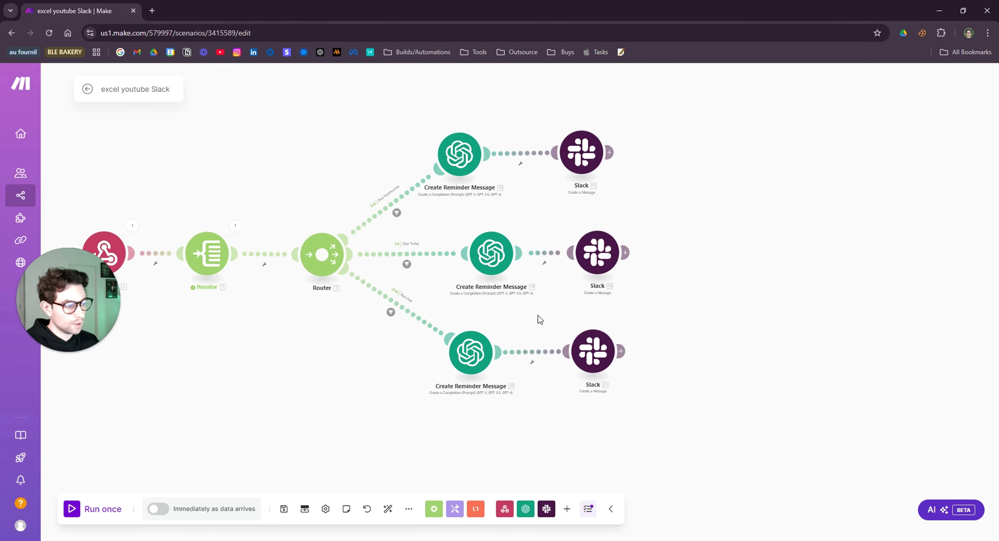
drag(537, 315, 549, 318)
click(600, 264)
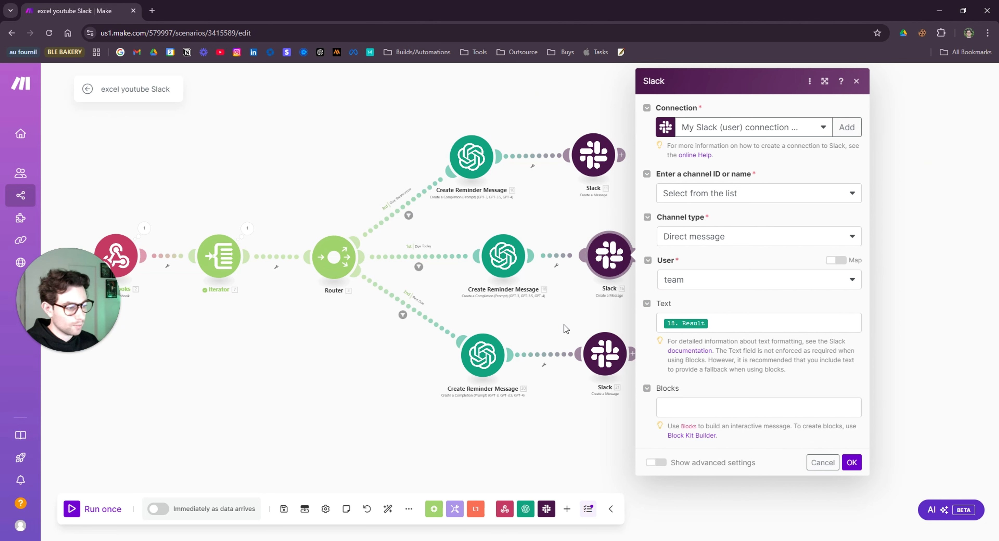
click(593, 155)
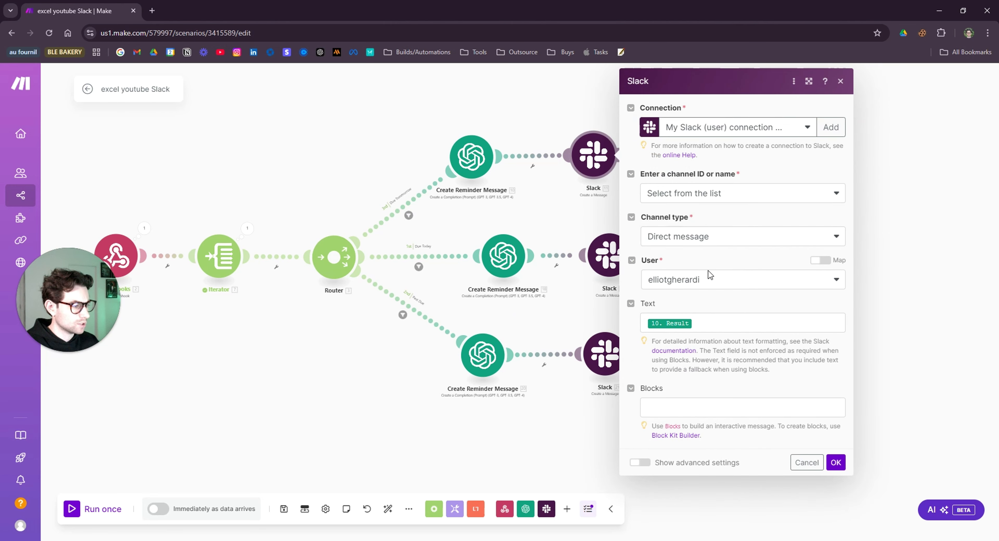
click(604, 354)
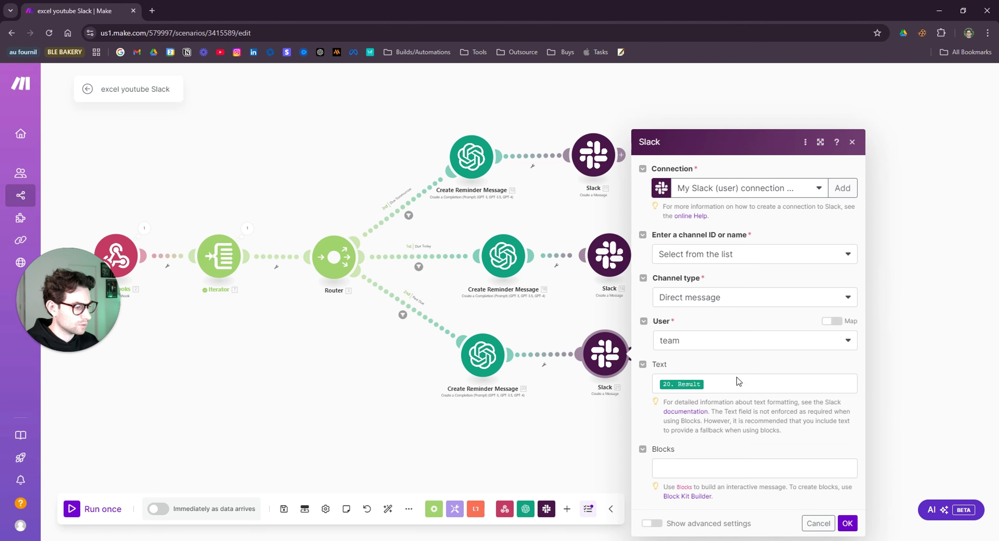
click(596, 308)
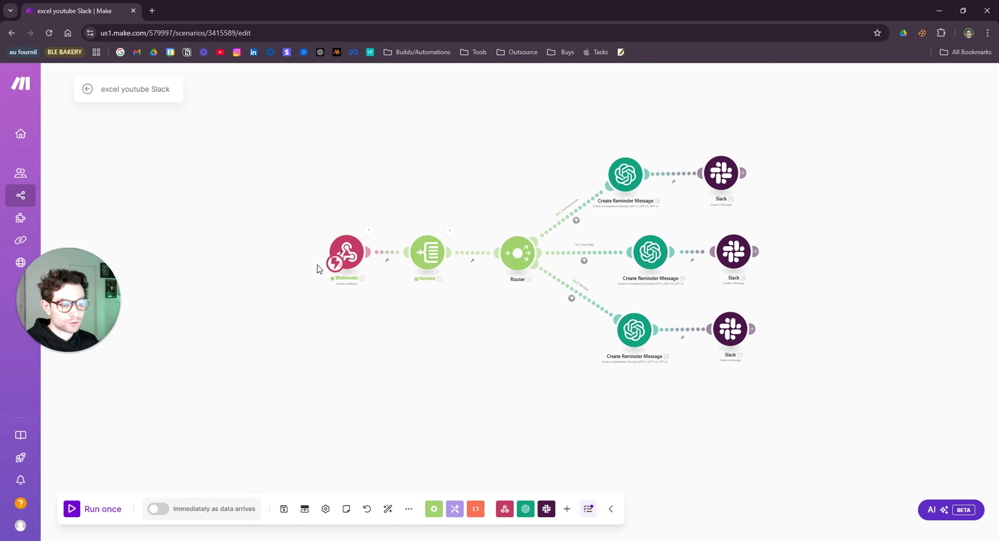
Start a single run of the Make scenario and view the ManyFlow Team direct message conversation in Slack
click(65, 512)
click(215, 523)
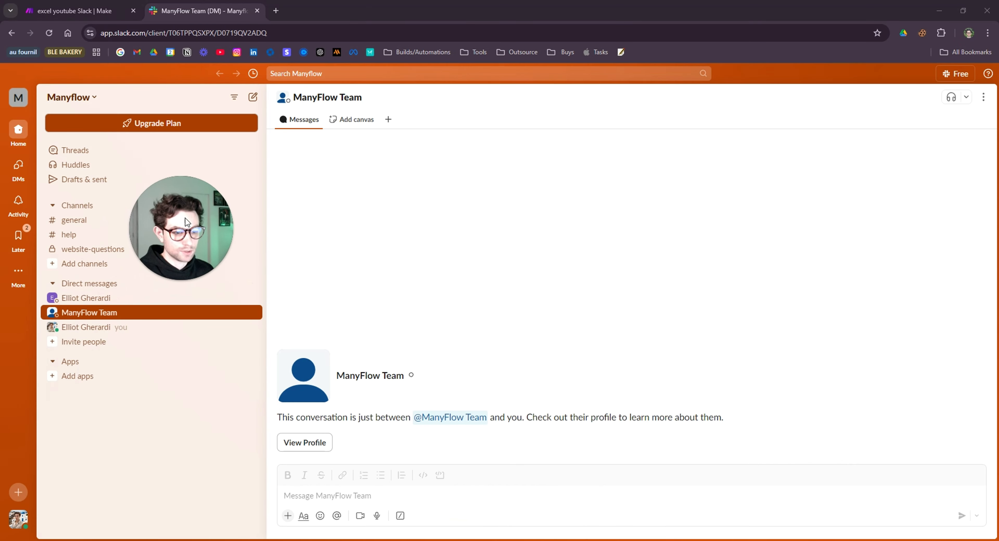
drag(185, 217, 71, 199)
click(98, 328)
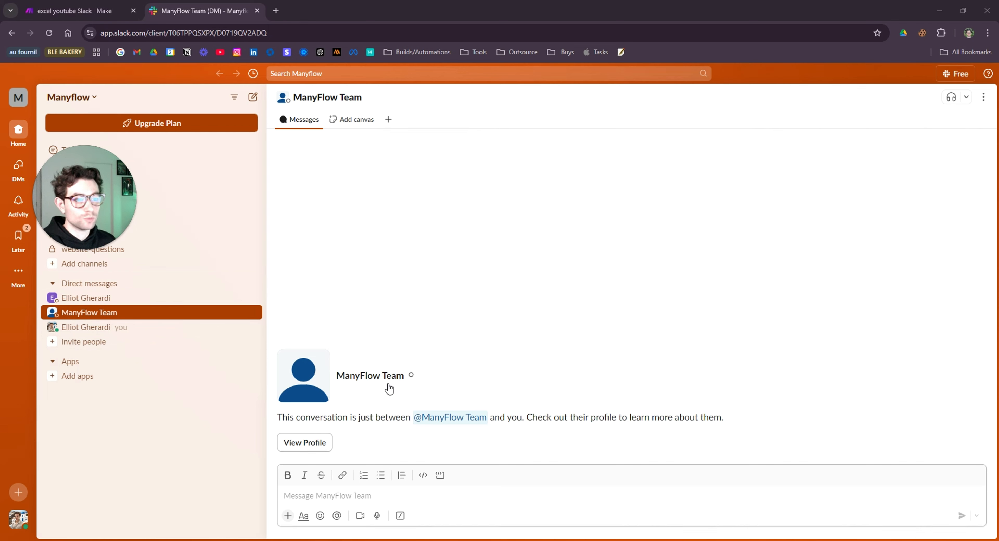
click(78, 11)
click(197, 14)
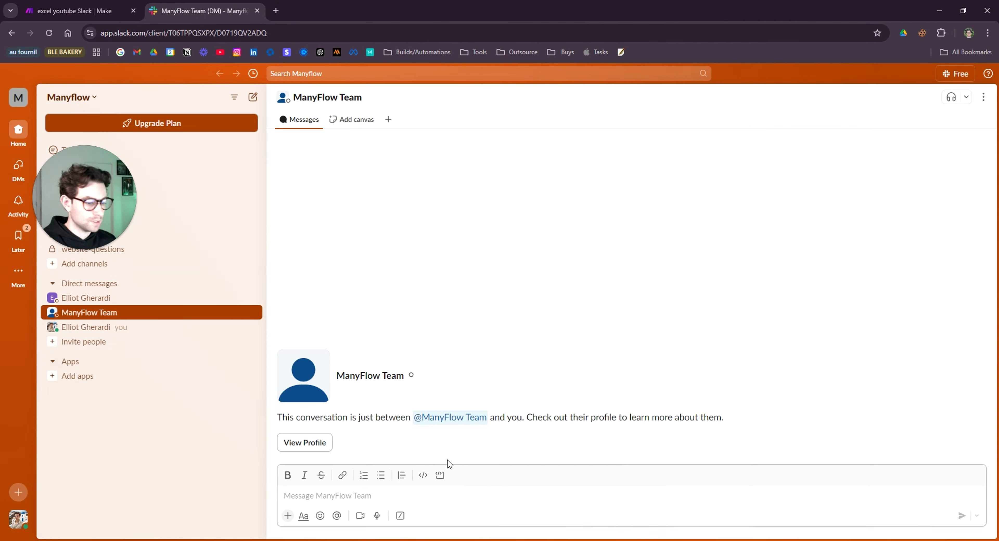
Switch to Excel and trigger Send Reminders on Sheet1
key(alt+Tab)
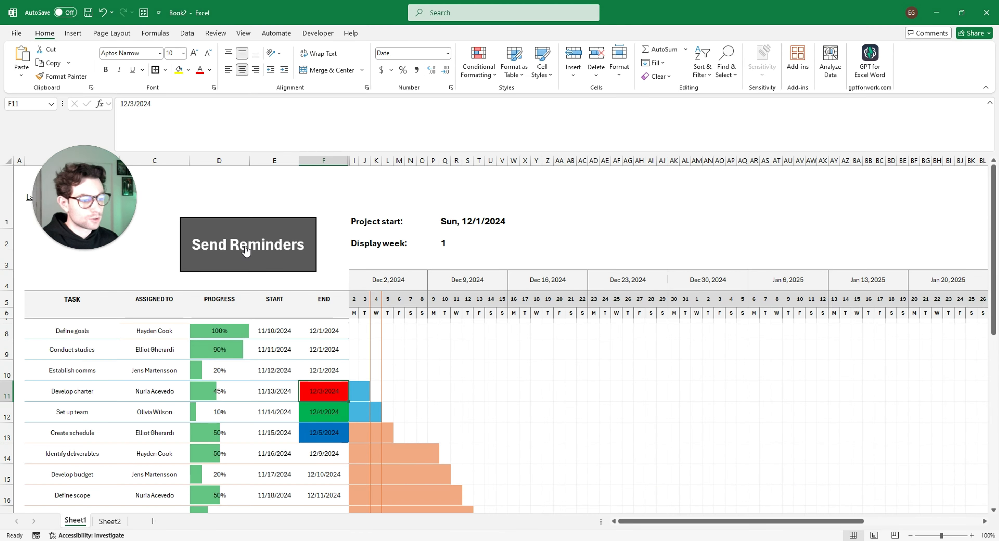
click(256, 248)
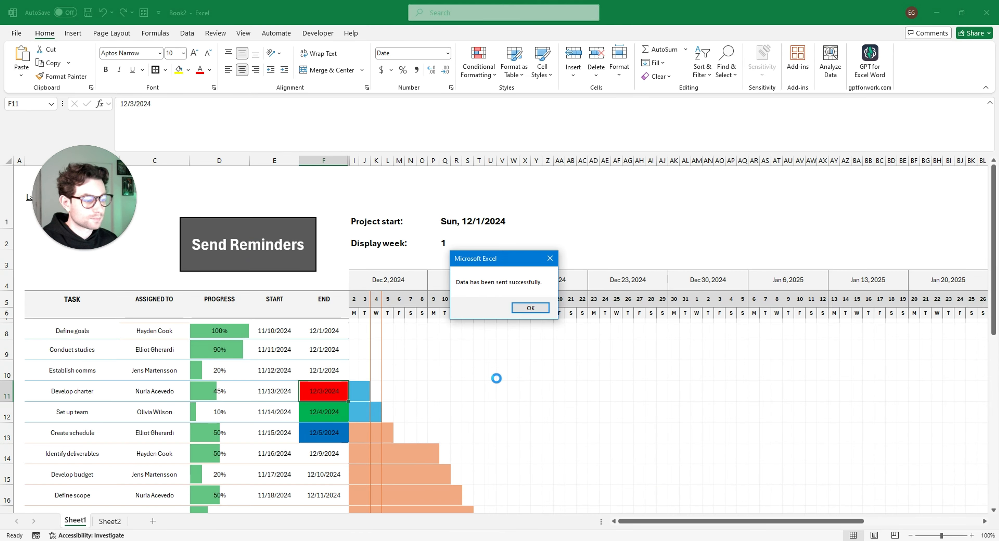
Dismiss the Excel confirmation, switch to Slack and read the overdue and due-today reminders in the ManyFlow Team conversation
click(531, 312)
key(alt+Tab)
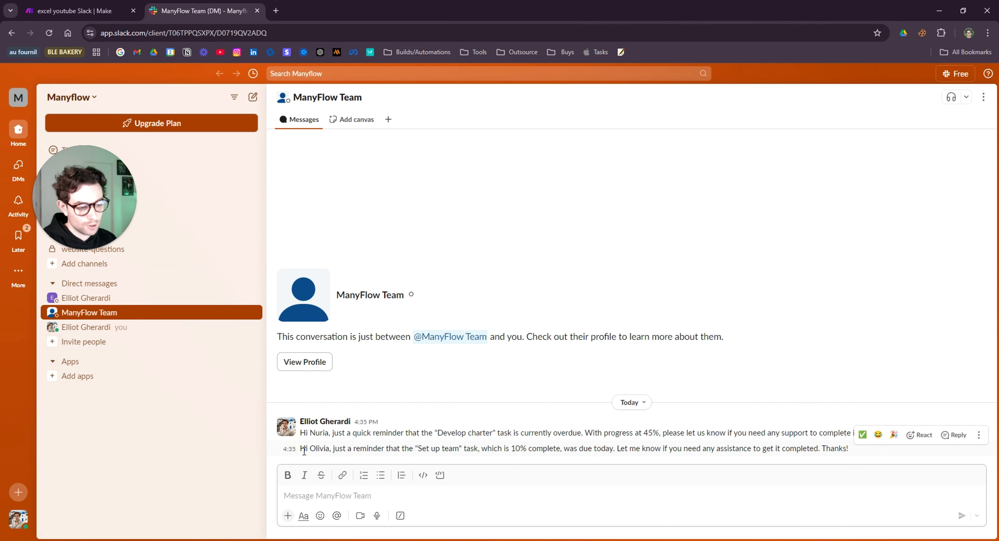
drag(299, 449, 836, 457)
click(588, 447)
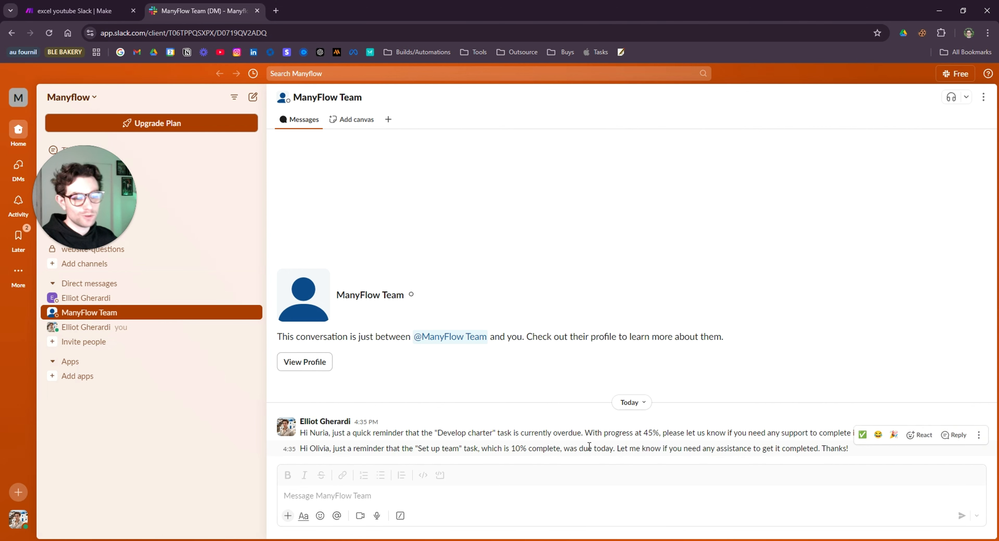
Open the direct message conversation listed above ManyFlow Team and examine the due-tomorrow reminder's wording
click(113, 299)
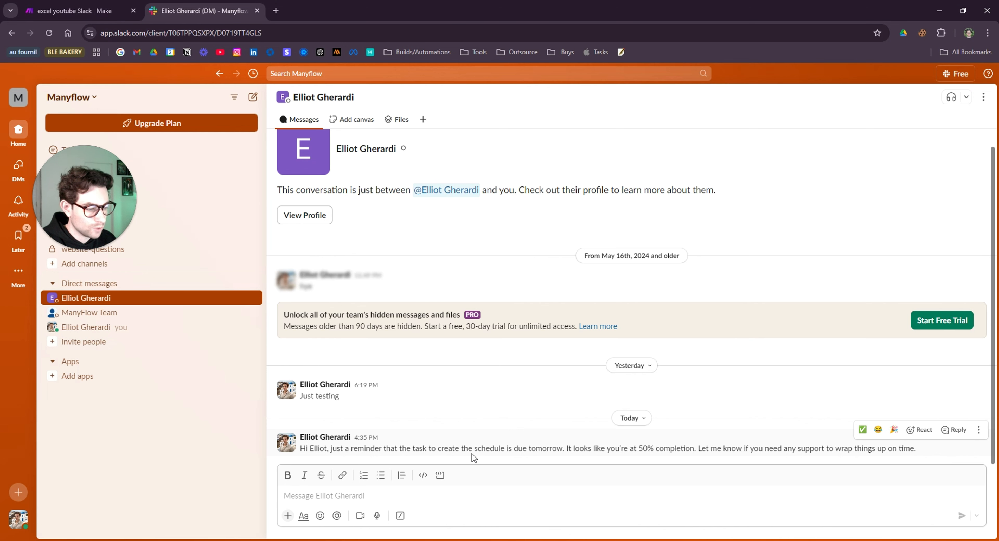
drag(520, 452, 555, 452)
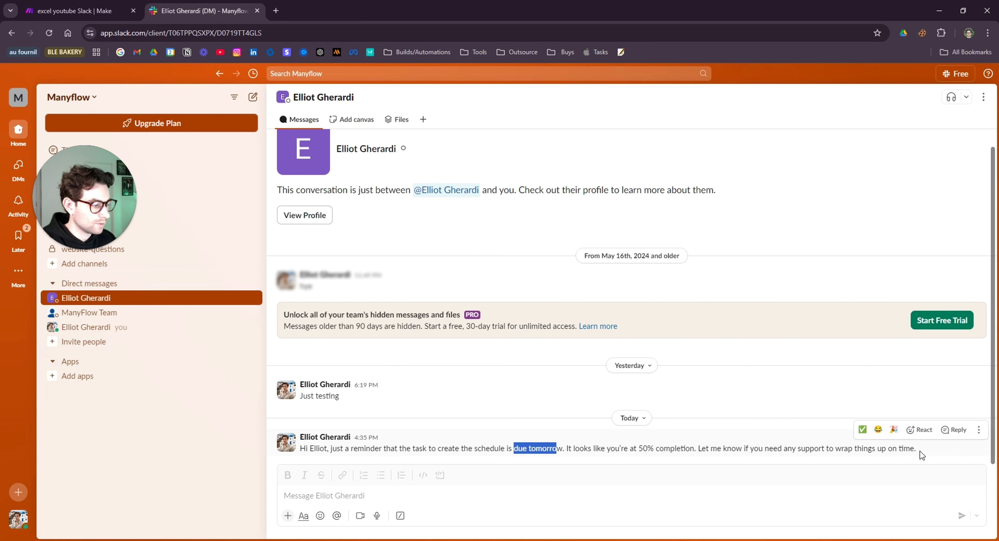
drag(920, 450, 826, 449)
click(538, 401)
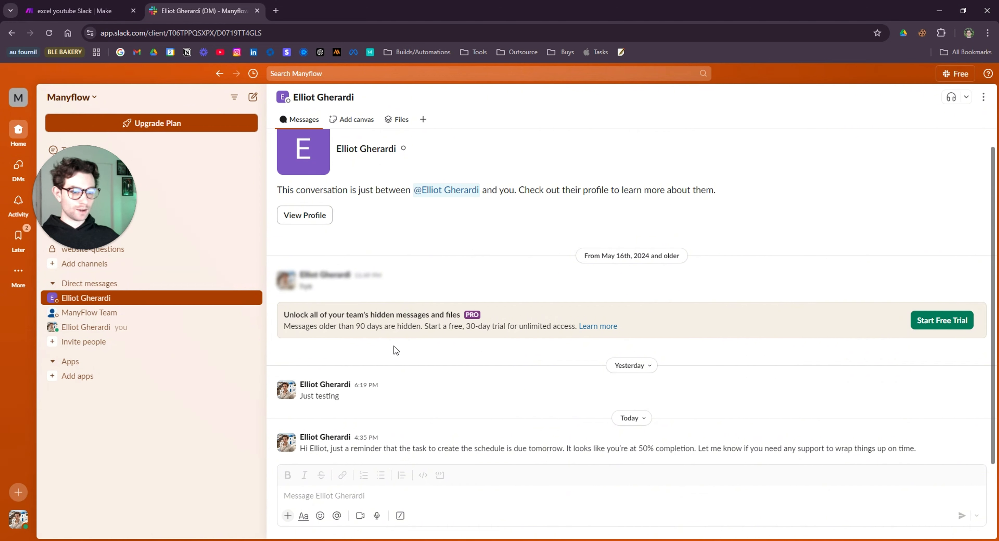
Switch to the Make scenario and search for "micro" among the apps for a module following the due-tomorrow route's Slack module
click(78, 10)
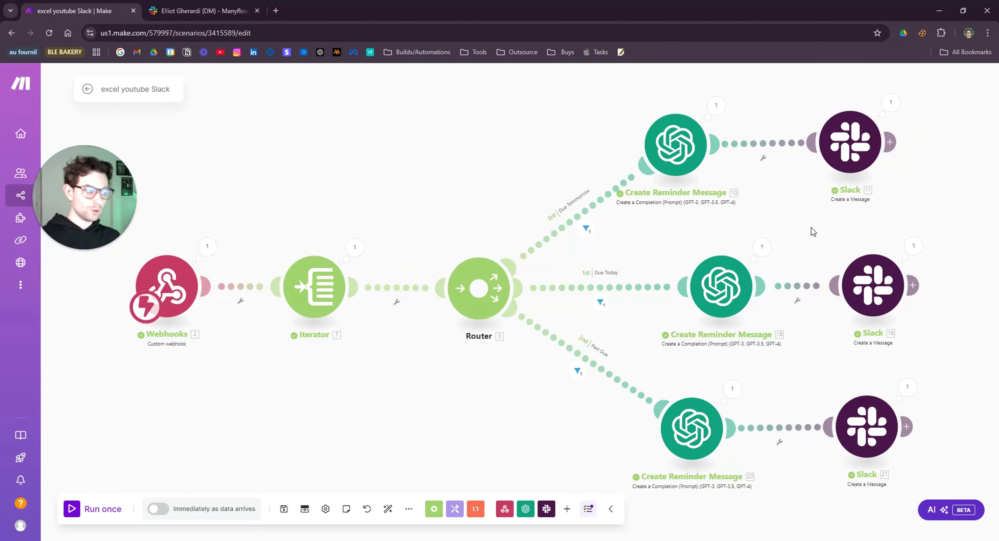
drag(811, 227, 521, 233)
scroll(710, 259, down, 3)
drag(710, 267, 616, 269)
scroll(614, 246, up, 3)
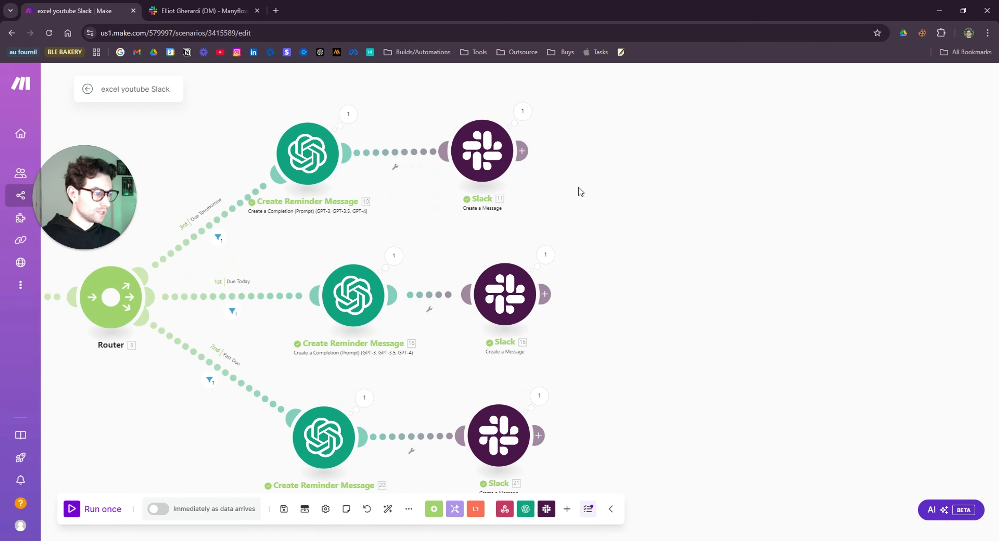
click(521, 151)
text(m)
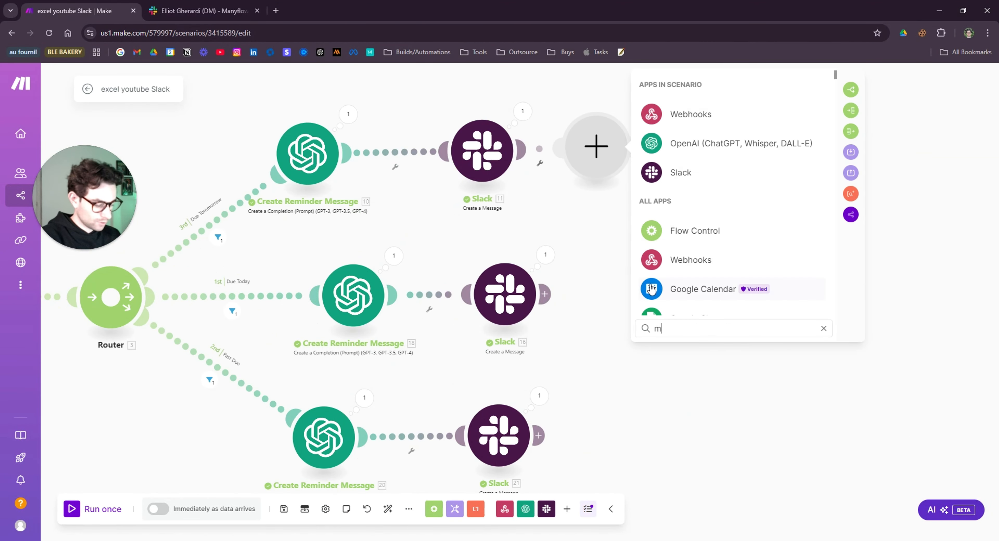
text(icro)
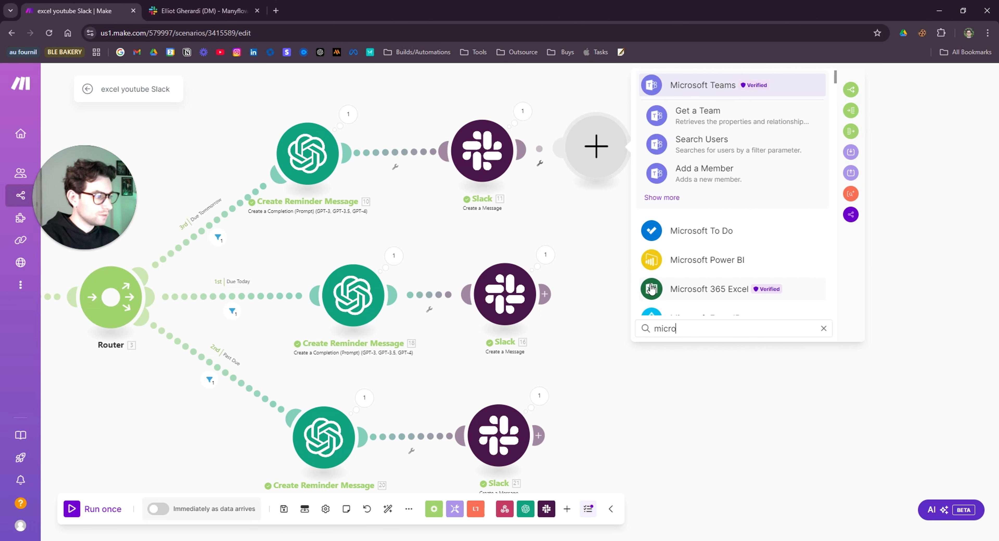
Search the apps for "teams" instead and browse the Microsoft Teams modules through the message actions, leaving without adding one
key(BackSpace)
key(BackSpace)
key(BackSpace)
key(BackSpace)
key(BackSpace)
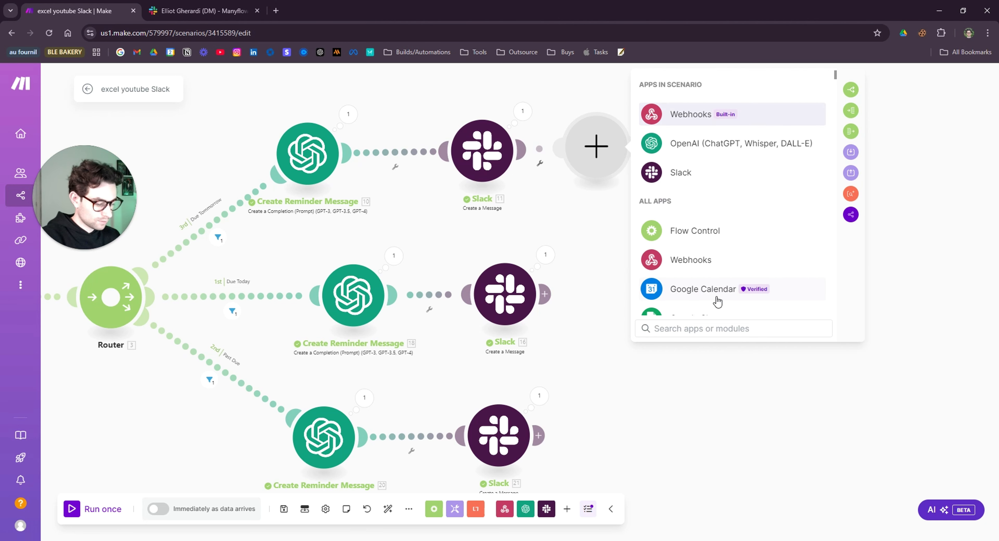
text(teams)
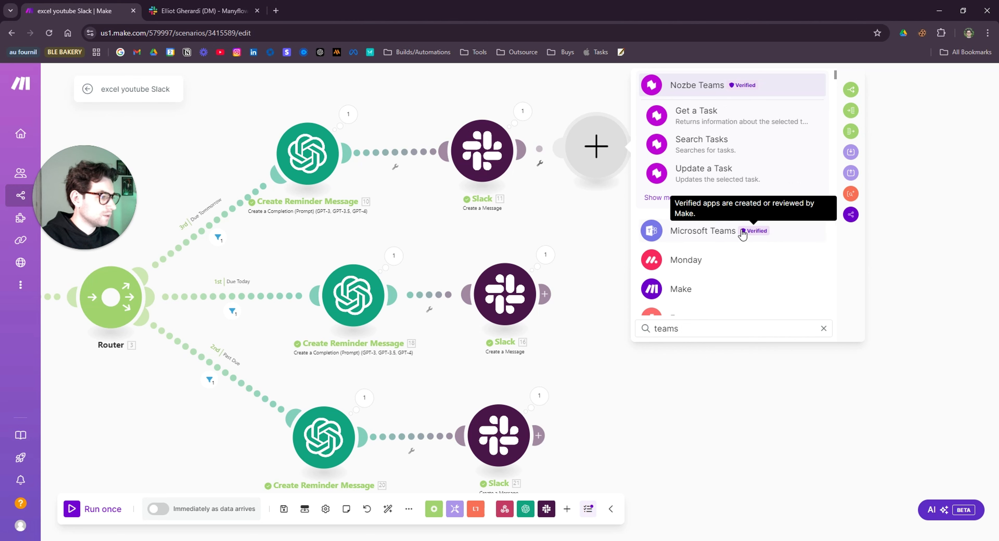
click(742, 234)
scroll(771, 218, down, 3)
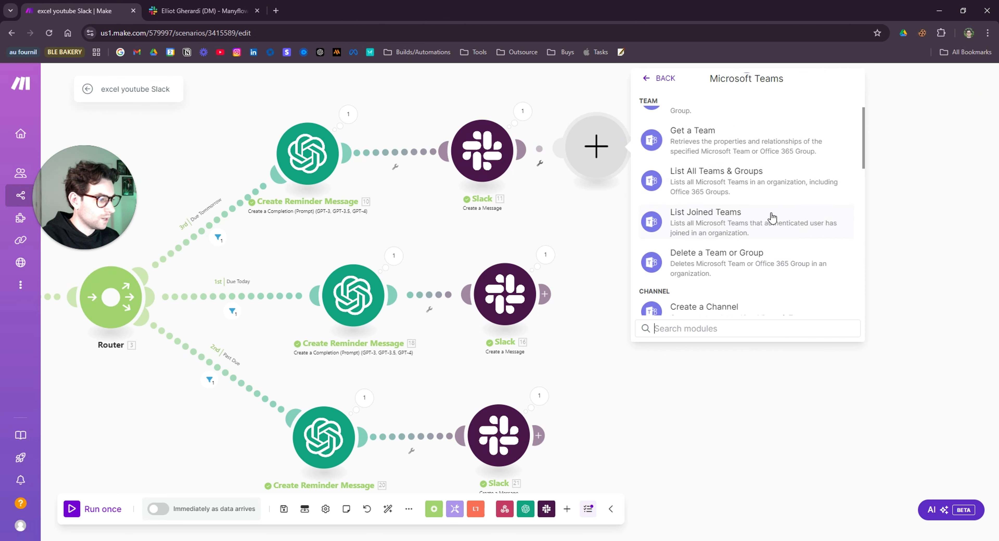
scroll(771, 217, down, 2)
scroll(760, 229, down, 5)
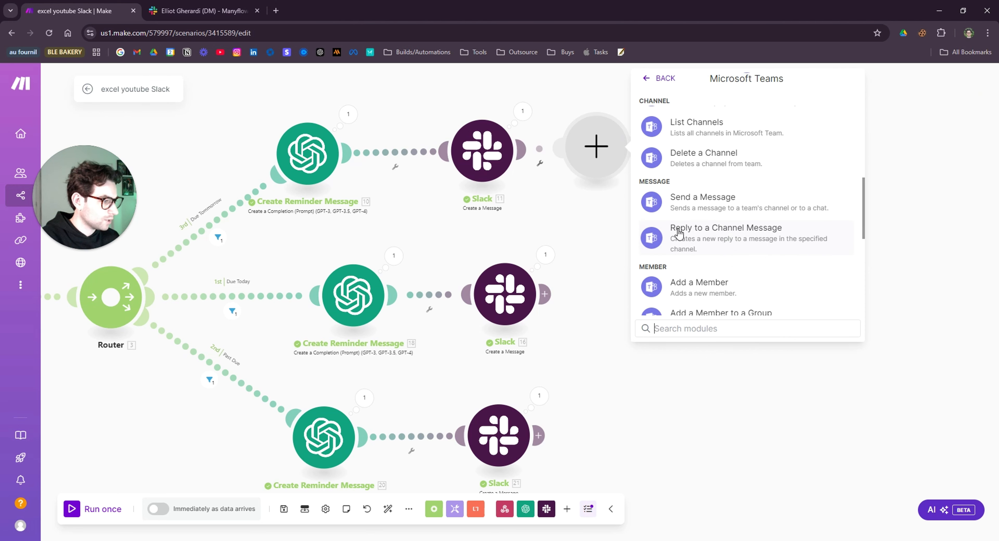
click(592, 332)
drag(633, 327, 726, 365)
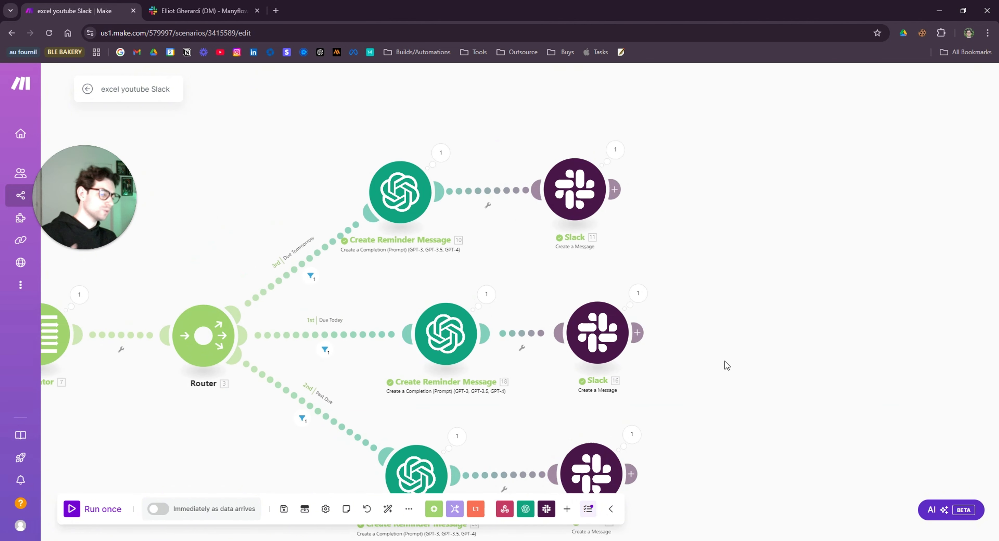
scroll(725, 362, down, 2)
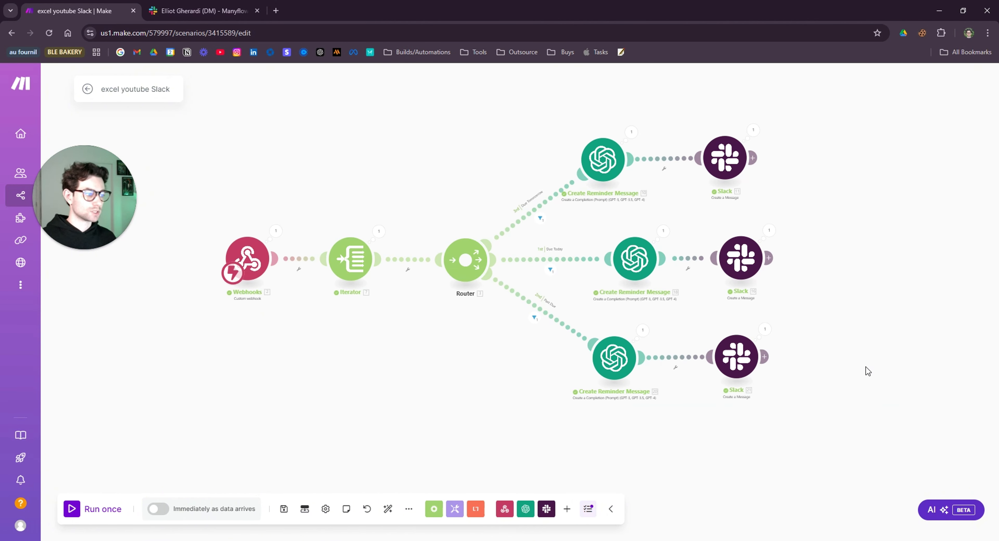